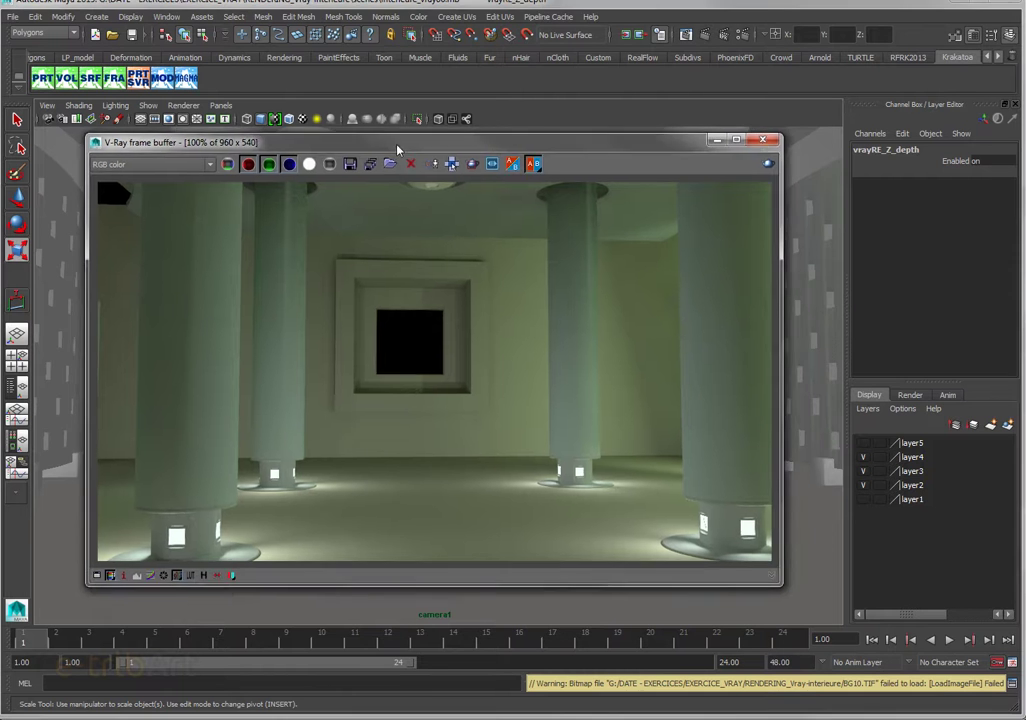
Step: Review the V-Ray image output settings and the render elements added for the scene in the render settings
drag(396, 148, 1025, 260)
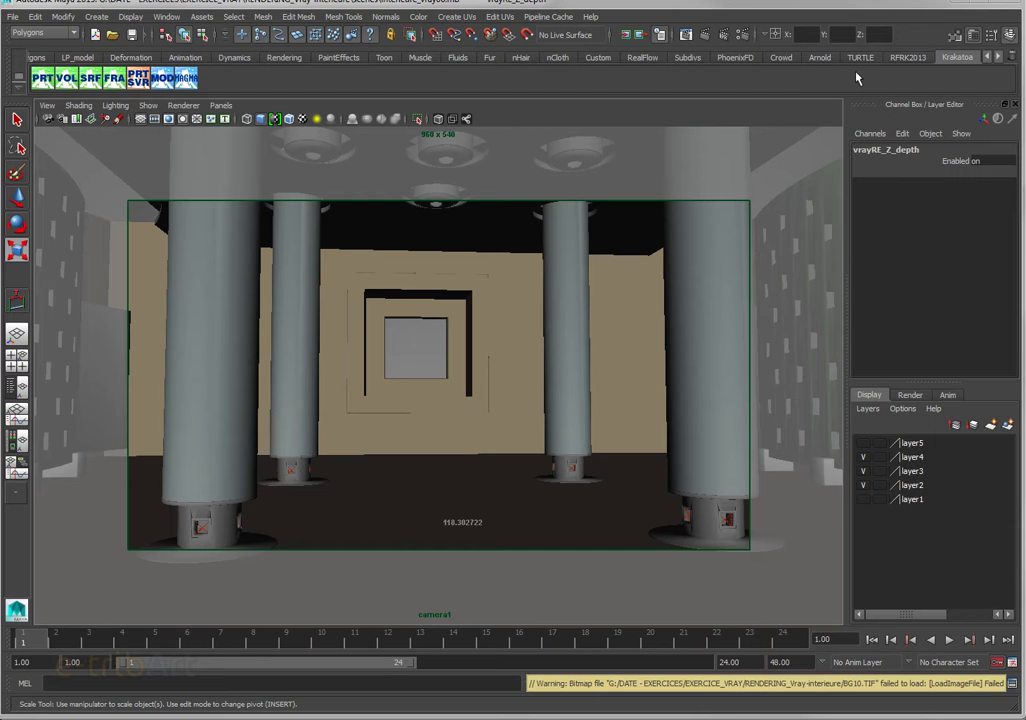
click(998, 57)
click(998, 57)
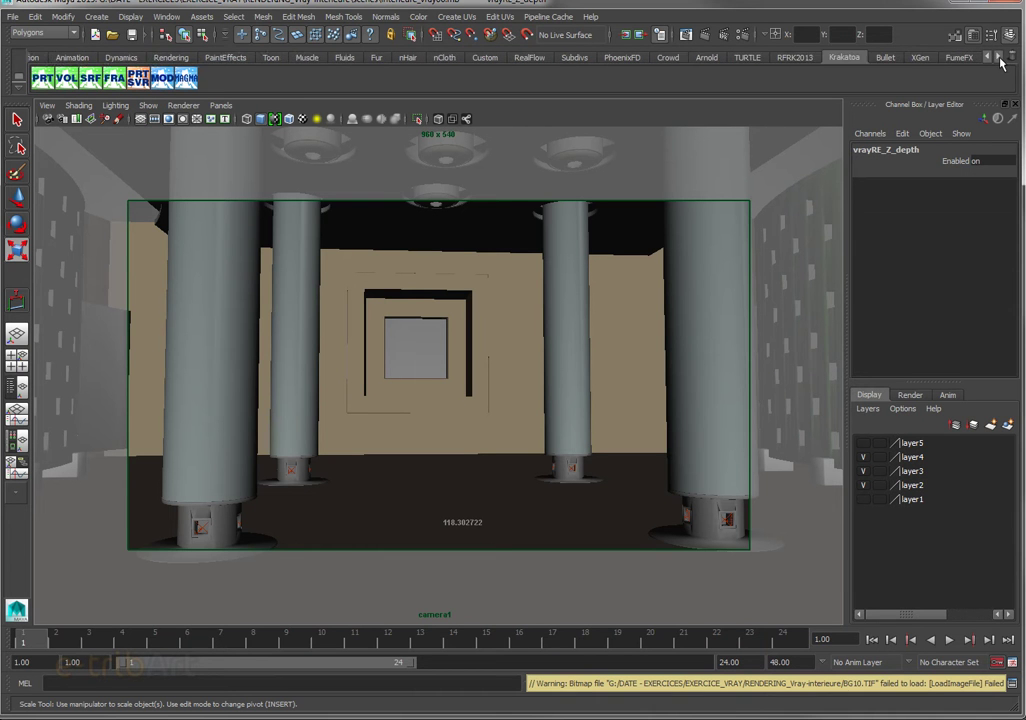
click(998, 57)
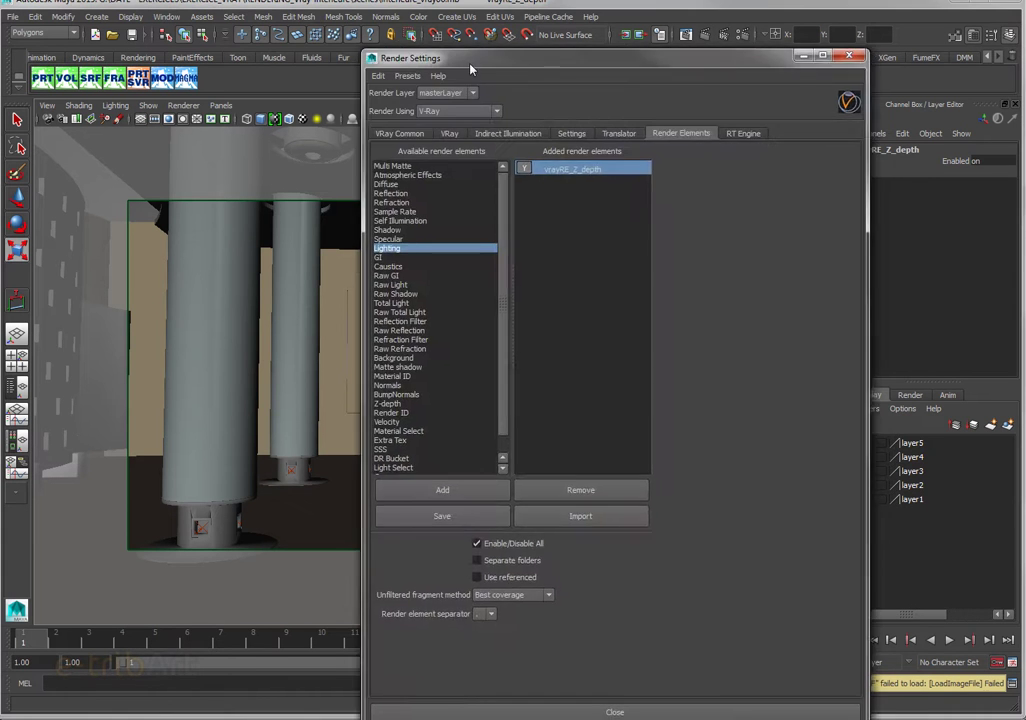
drag(475, 60, 507, 30)
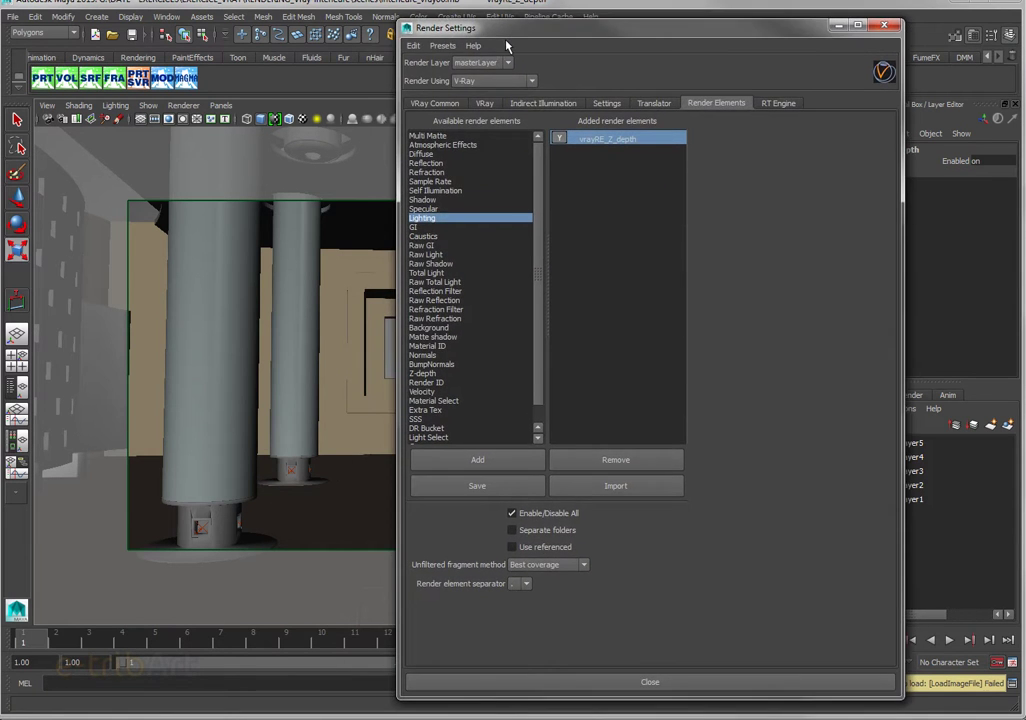
click(432, 103)
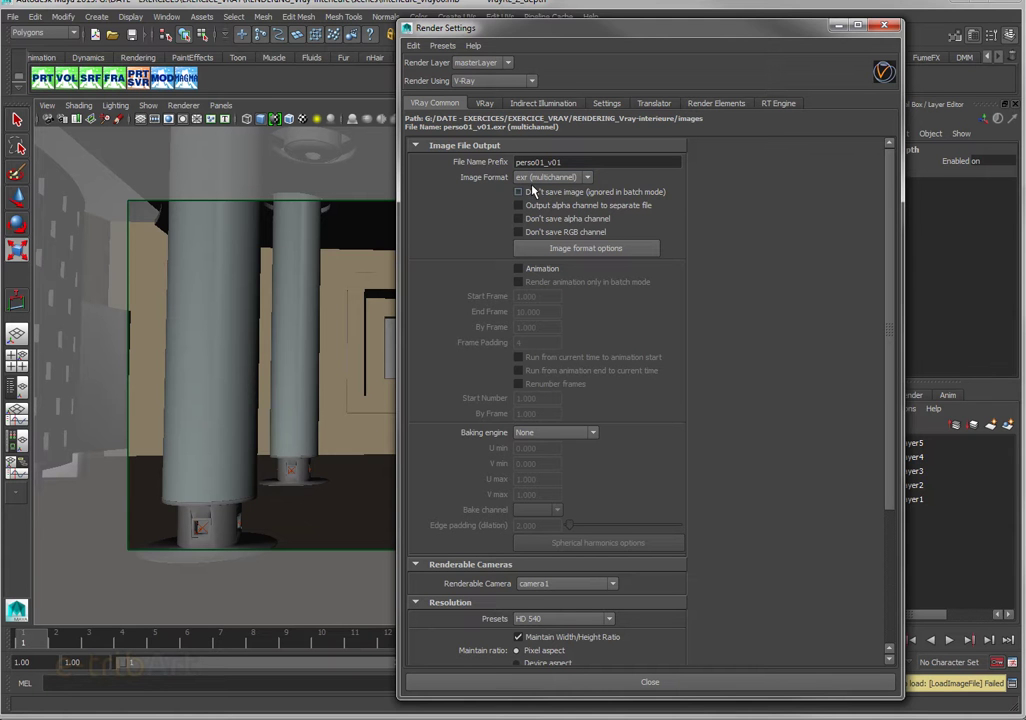
click(712, 103)
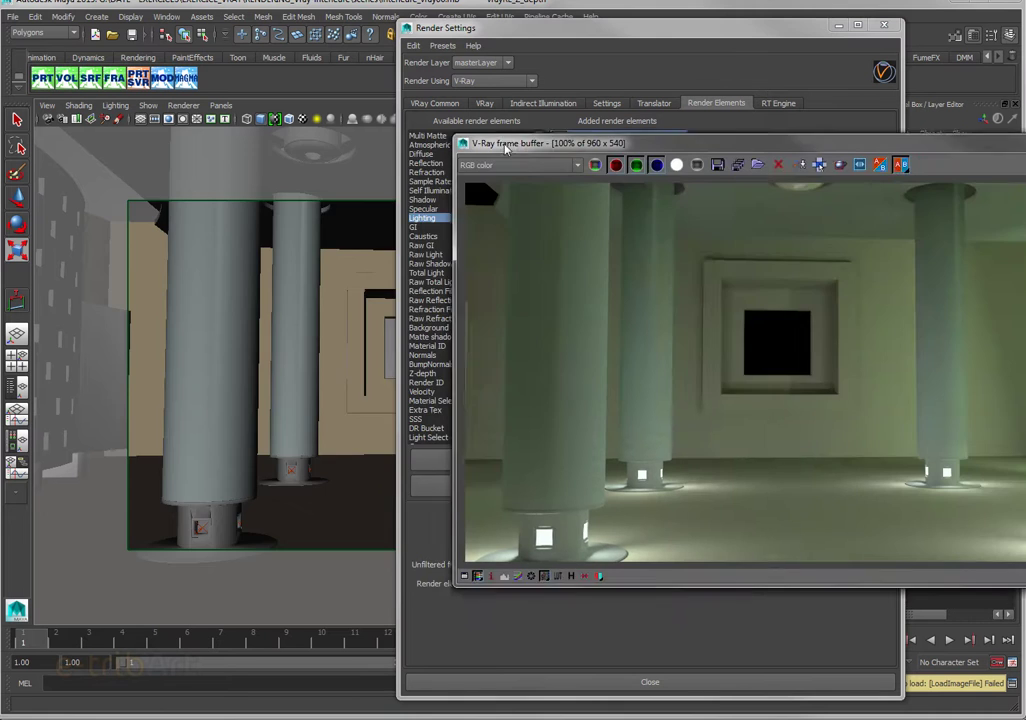
Step: Bring the V-Ray frame buffer into view and display the zDepth channel of the render
drag(545, 191, 207, 160)
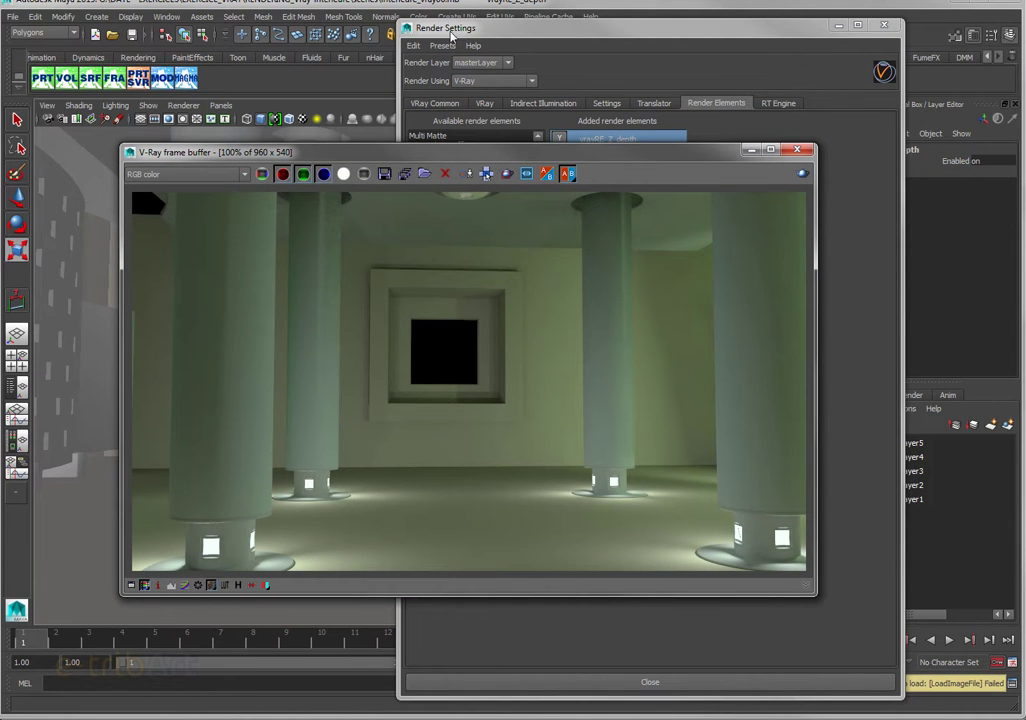
drag(268, 154, 290, 145)
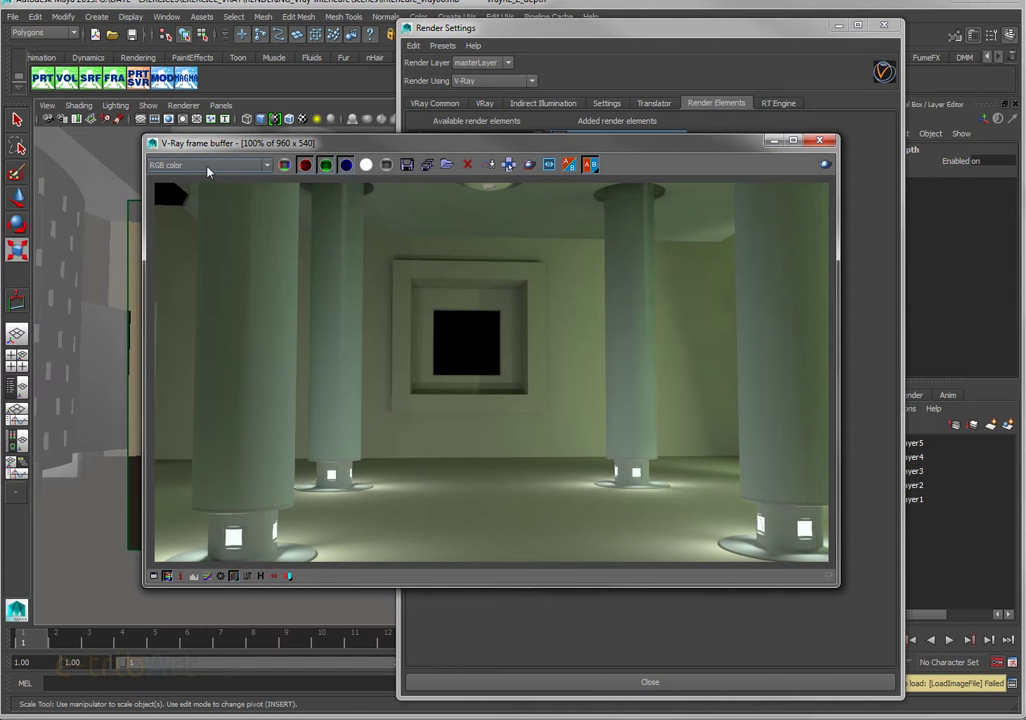
click(208, 166)
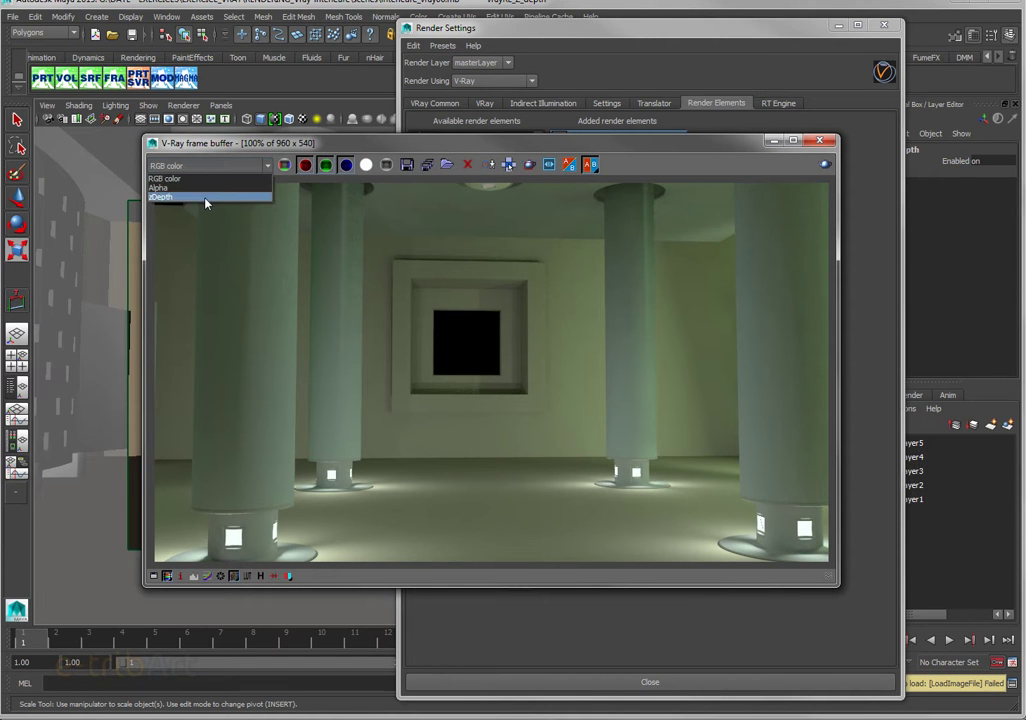
click(205, 197)
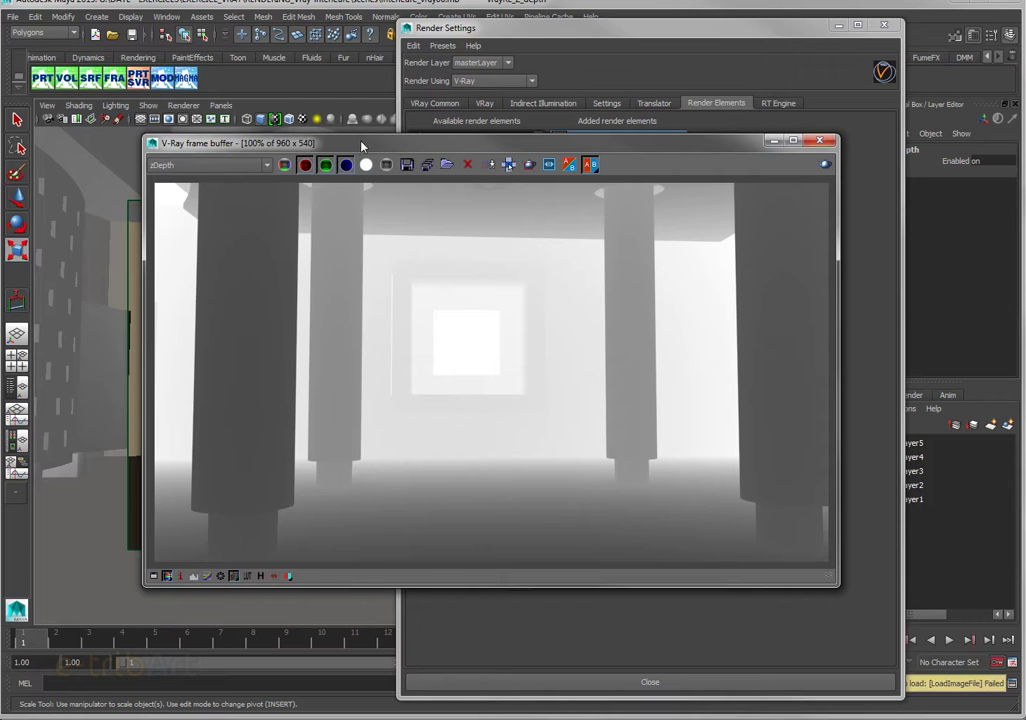
Step: Return the V-Ray frame buffer to the RGB color channel and move its window out of the way
drag(362, 146, 917, 227)
click(786, 386)
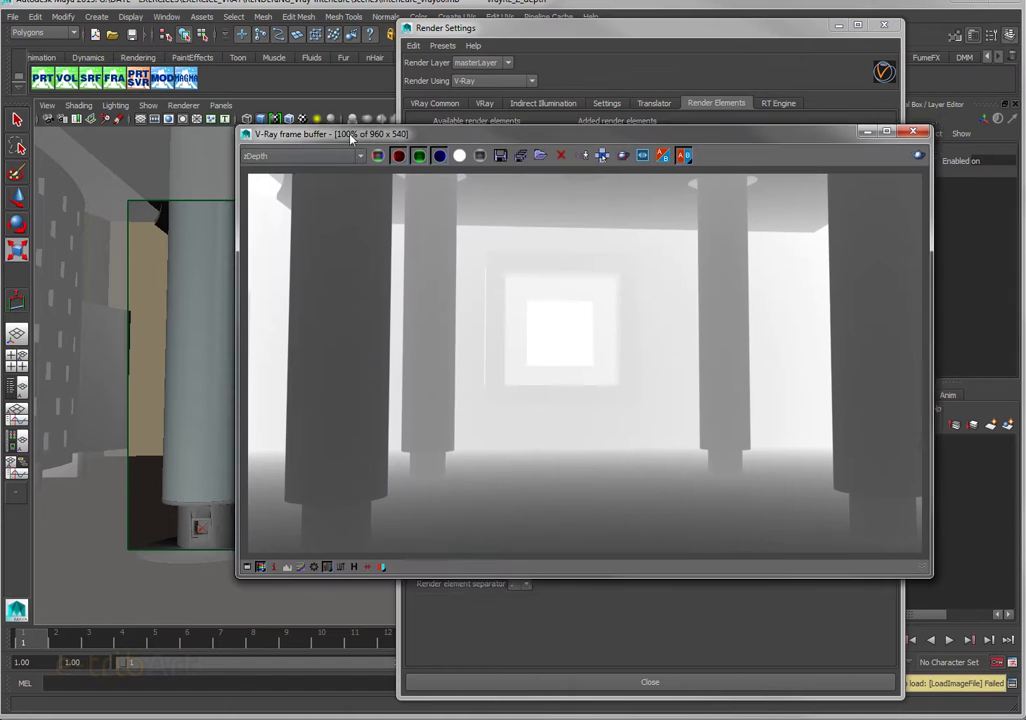
drag(300, 133, 276, 126)
click(280, 148)
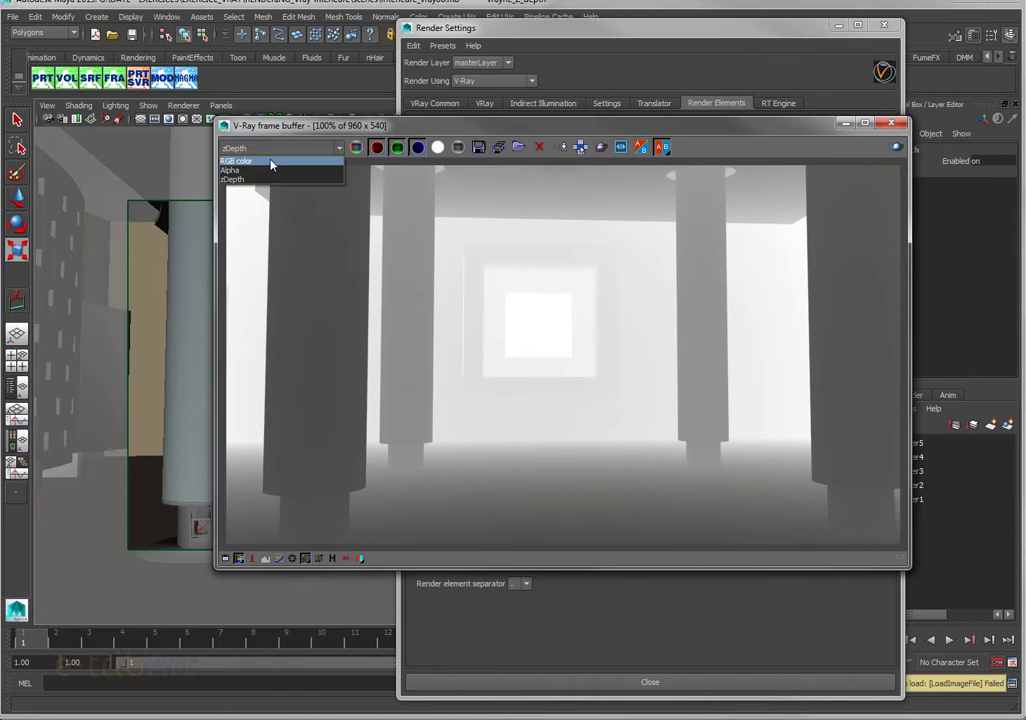
click(270, 162)
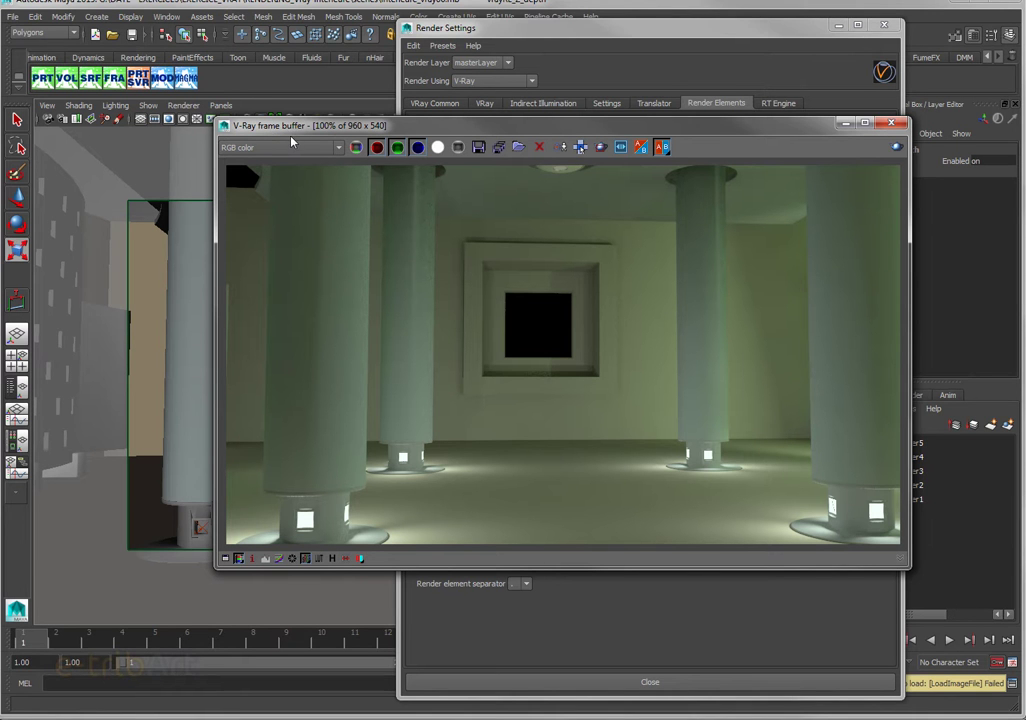
drag(300, 133, 1025, 250)
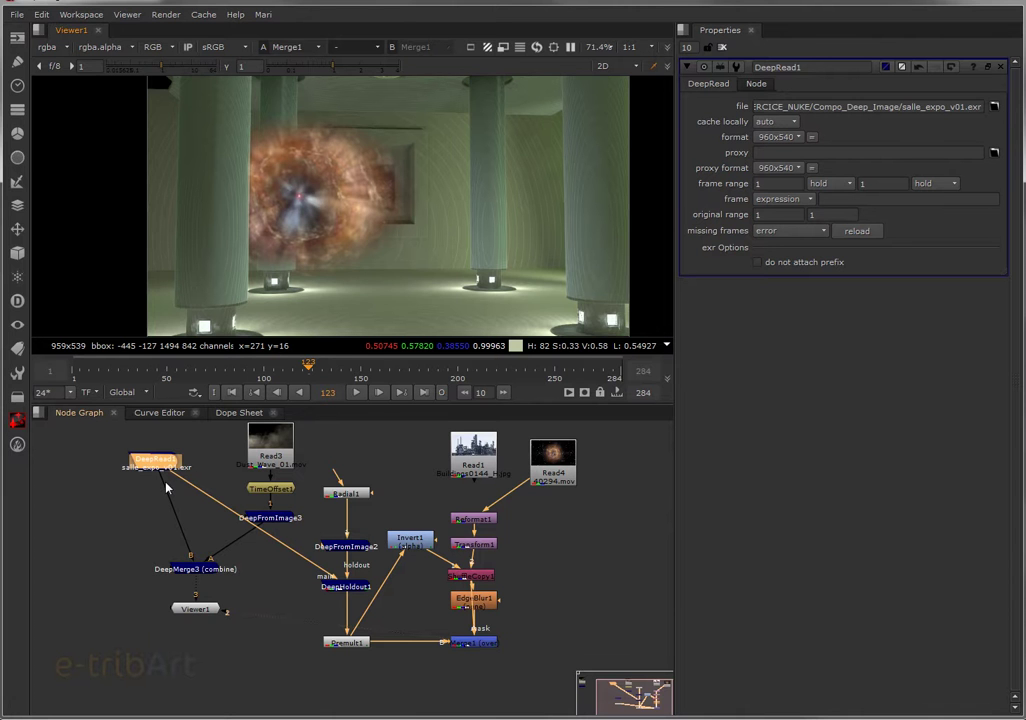
Step: Switch to Nuke and load salle_expo_v01.exr as the source file of the DeepRead1 node
middle_drag(142, 520, 132, 534)
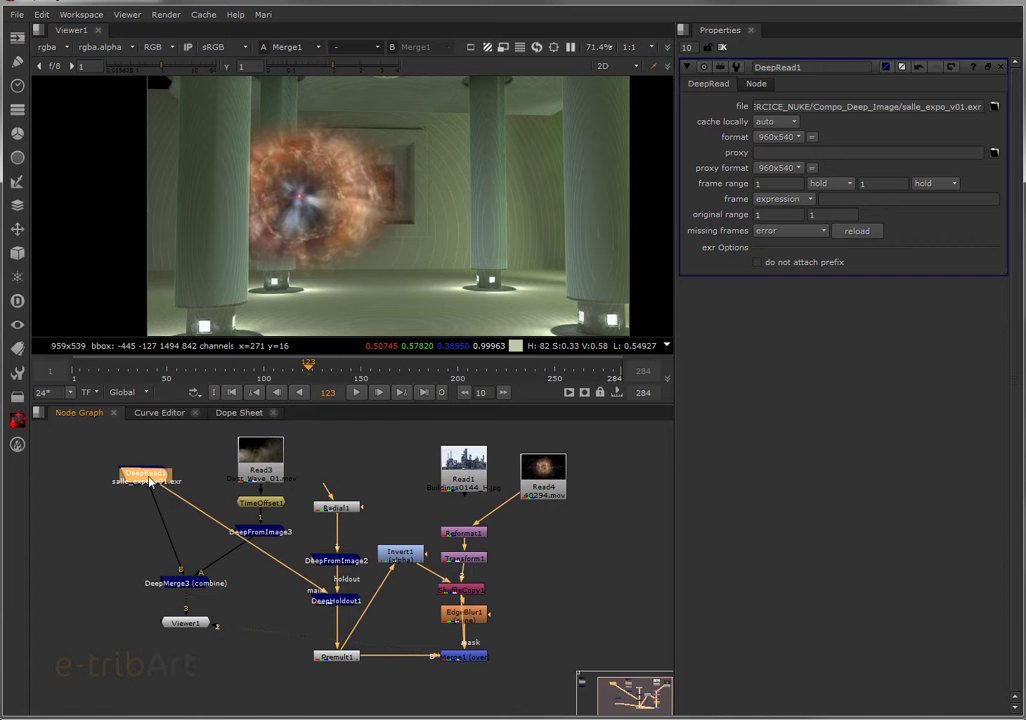
click(17, 300)
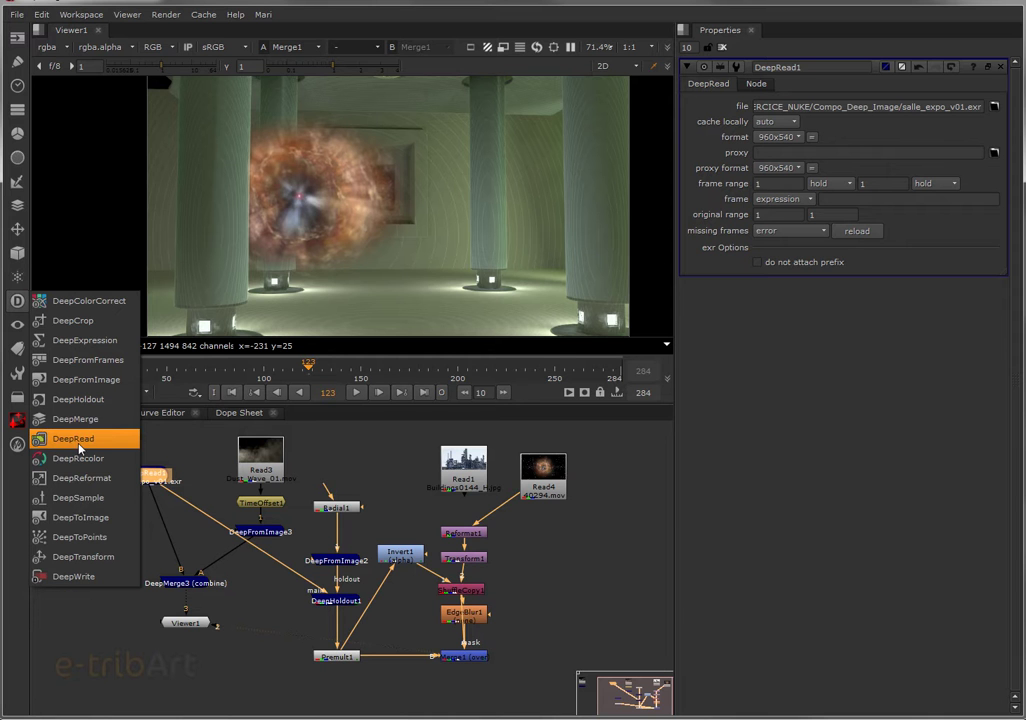
click(176, 450)
drag(145, 474, 174, 471)
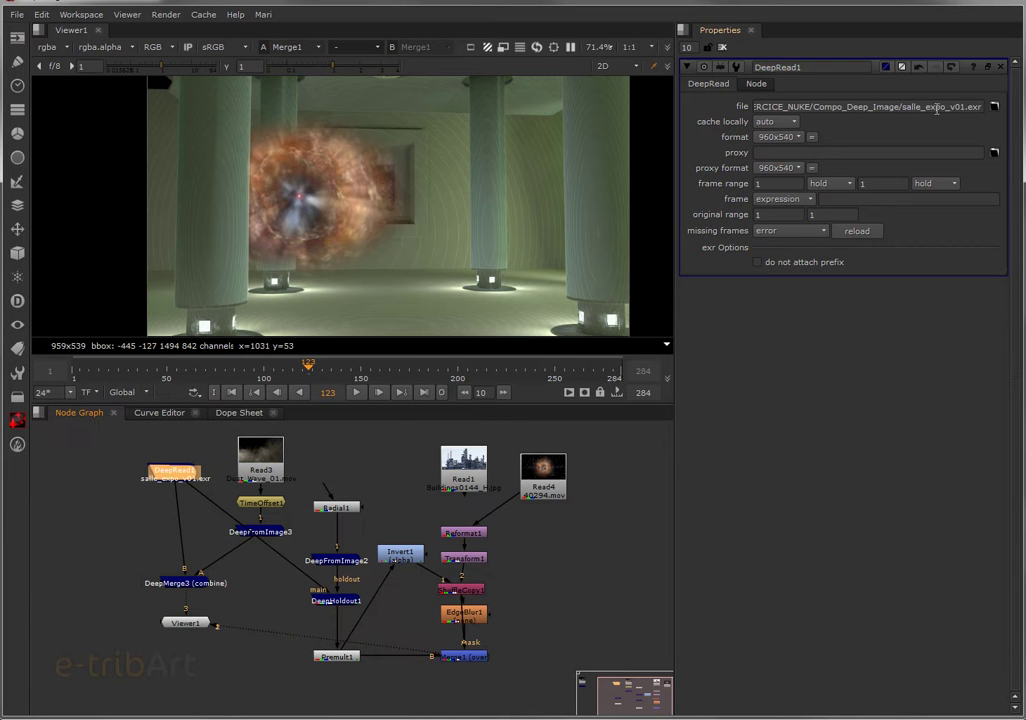
click(993, 107)
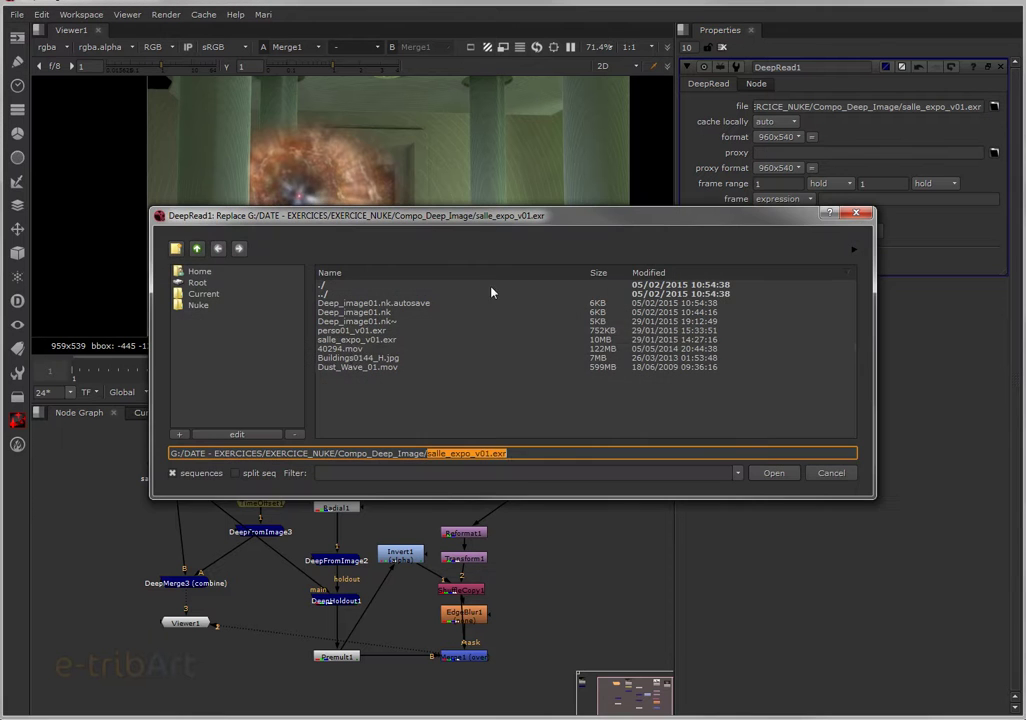
double_click(357, 340)
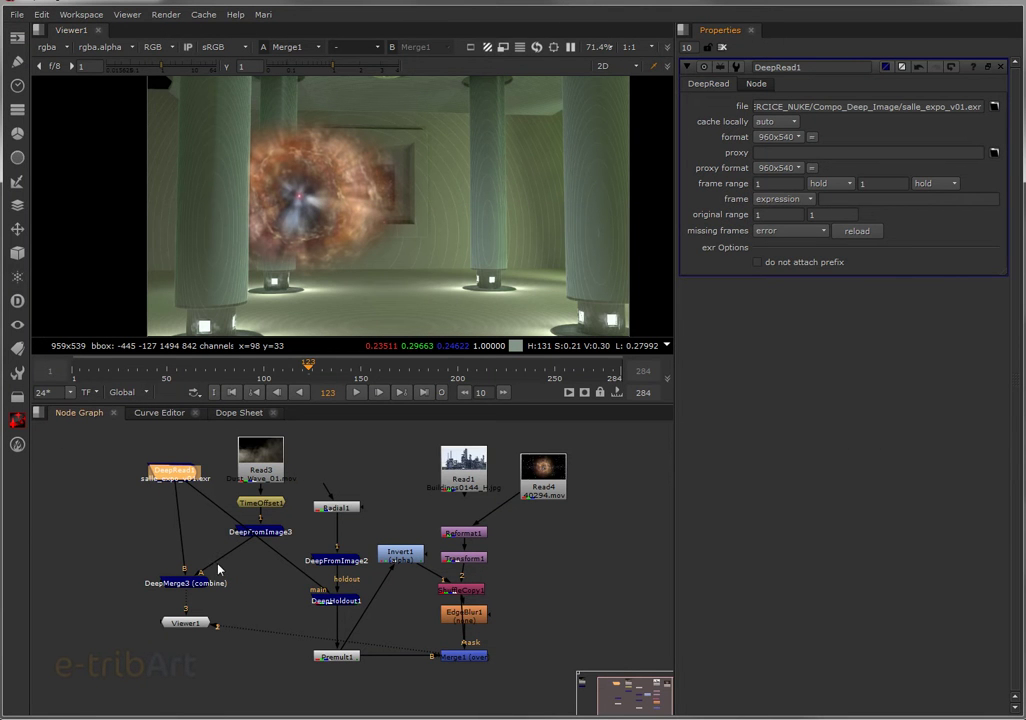
Step: Rearrange the node graph so the Read3, TimeOffset1 and DeepFromImage3 branch sits on the opposite side of DeepMerge3 from DeepRead1
middle_drag(176, 457, 341, 567)
click(290, 579)
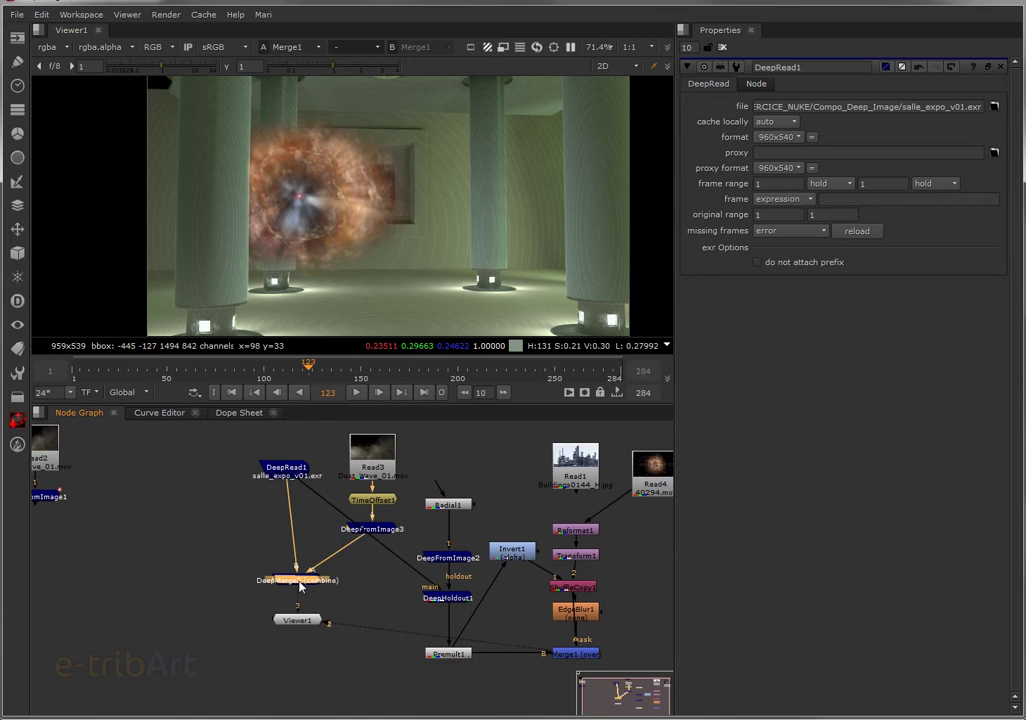
drag(377, 531, 225, 528)
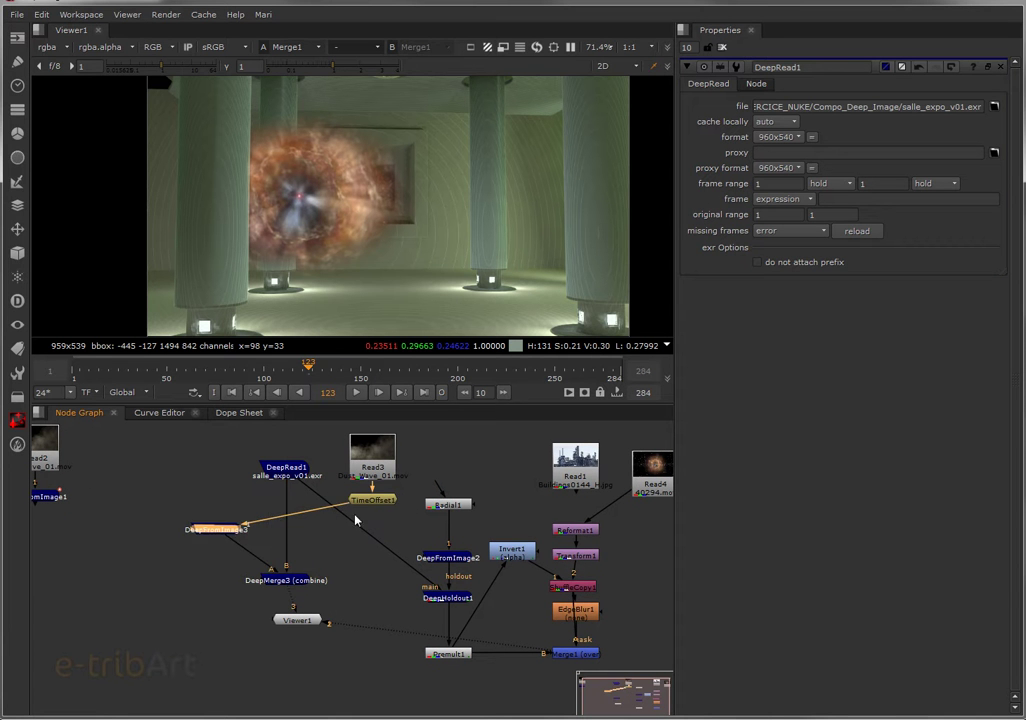
drag(372, 500, 187, 497)
drag(372, 447, 191, 441)
click(286, 469)
drag(288, 474, 348, 480)
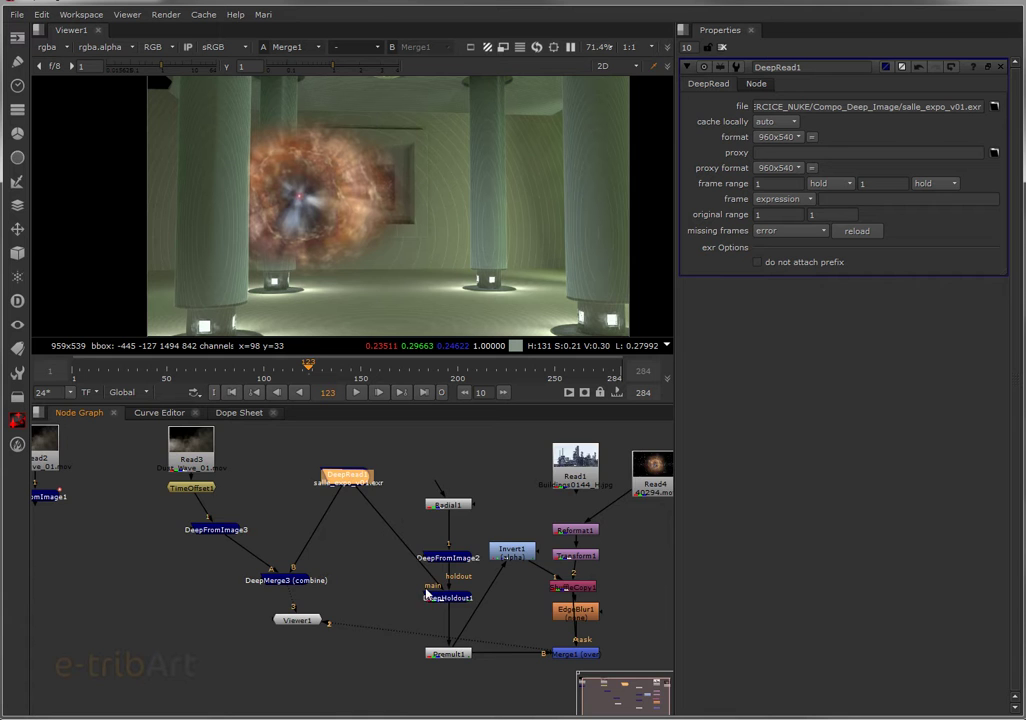
Step: Reposition Viewer1 under DeepMerge3 and disconnect the A and B inputs of DeepMerge3
middle_drag(357, 579, 456, 554)
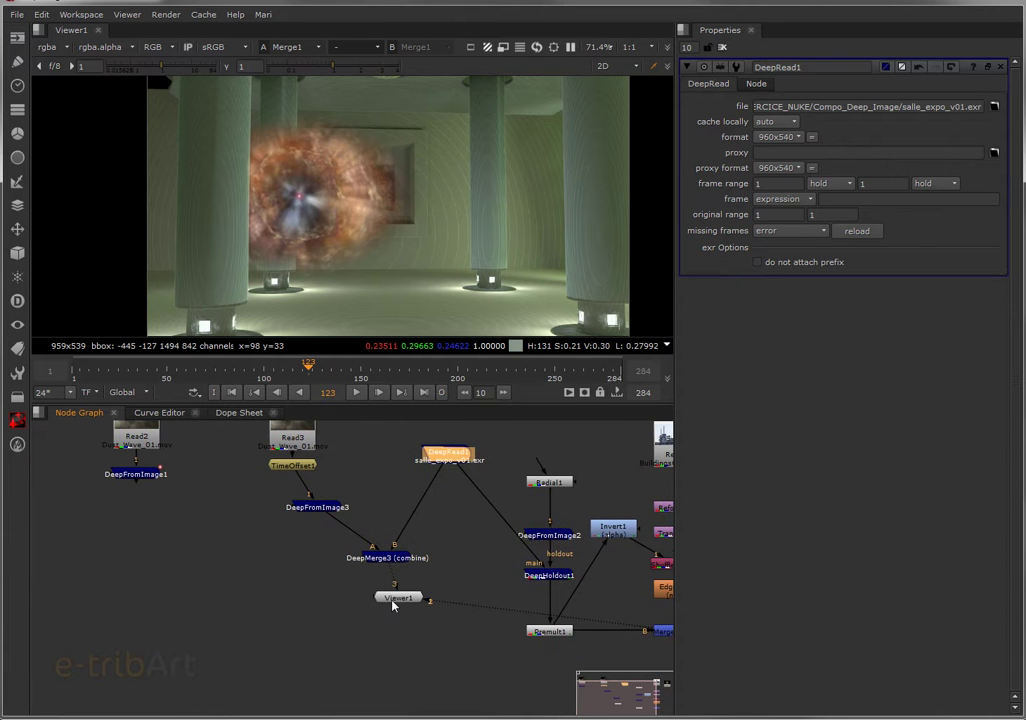
mouse_move(393, 605)
mouse_down()
mouse_move(361, 613)
mouse_move(373, 608)
mouse_up()
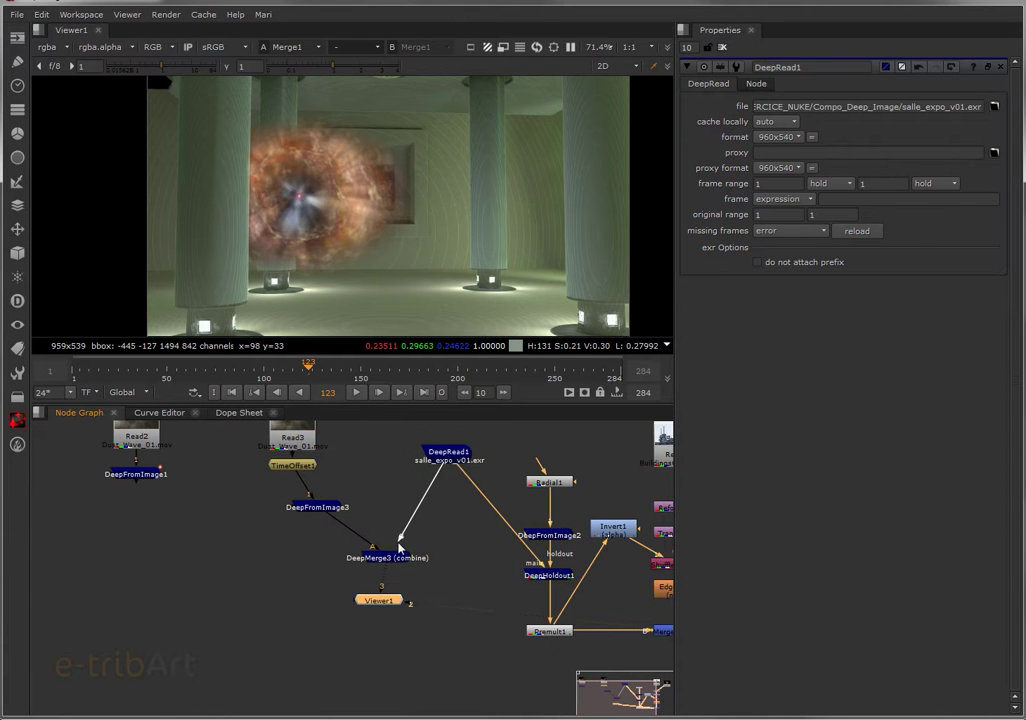
drag(398, 547, 348, 536)
click(446, 452)
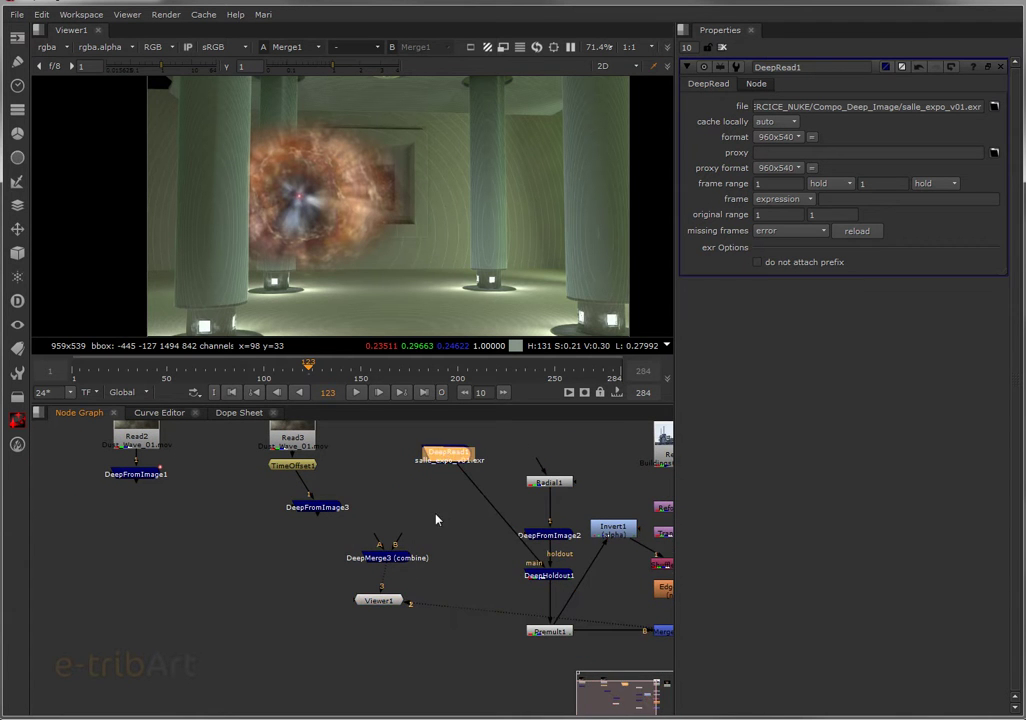
Step: Detach Viewer1 from Merge1 and display the DeepRead1 image in the viewer
click(412, 603)
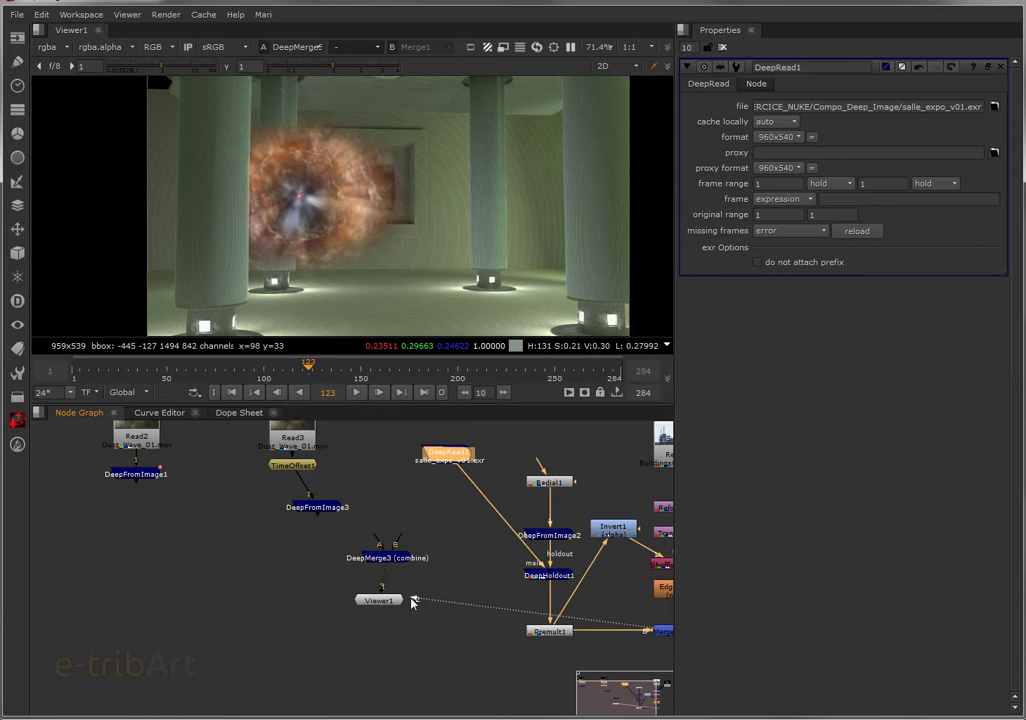
drag(412, 601, 387, 591)
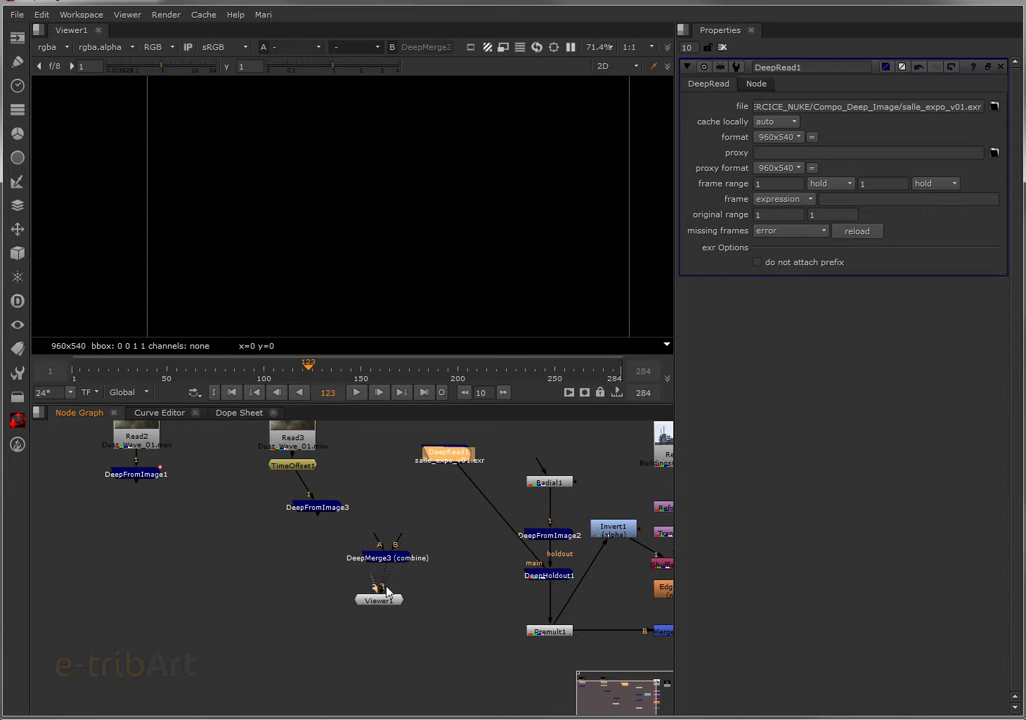
drag(396, 542, 446, 456)
click(309, 47)
click(303, 78)
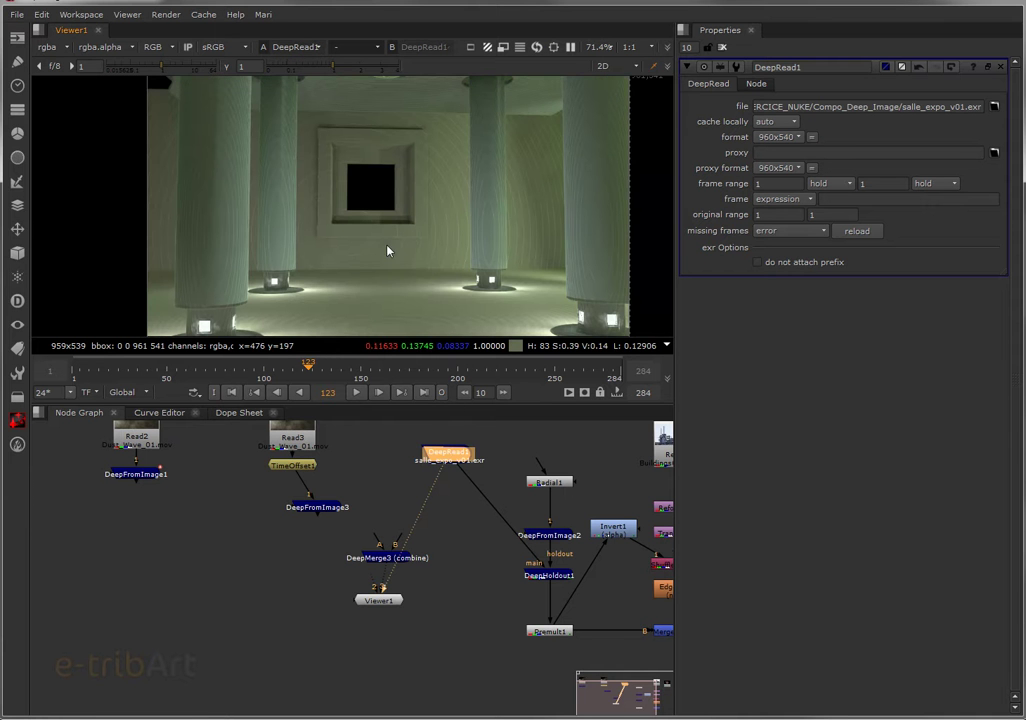
middle_drag(389, 259, 360, 259)
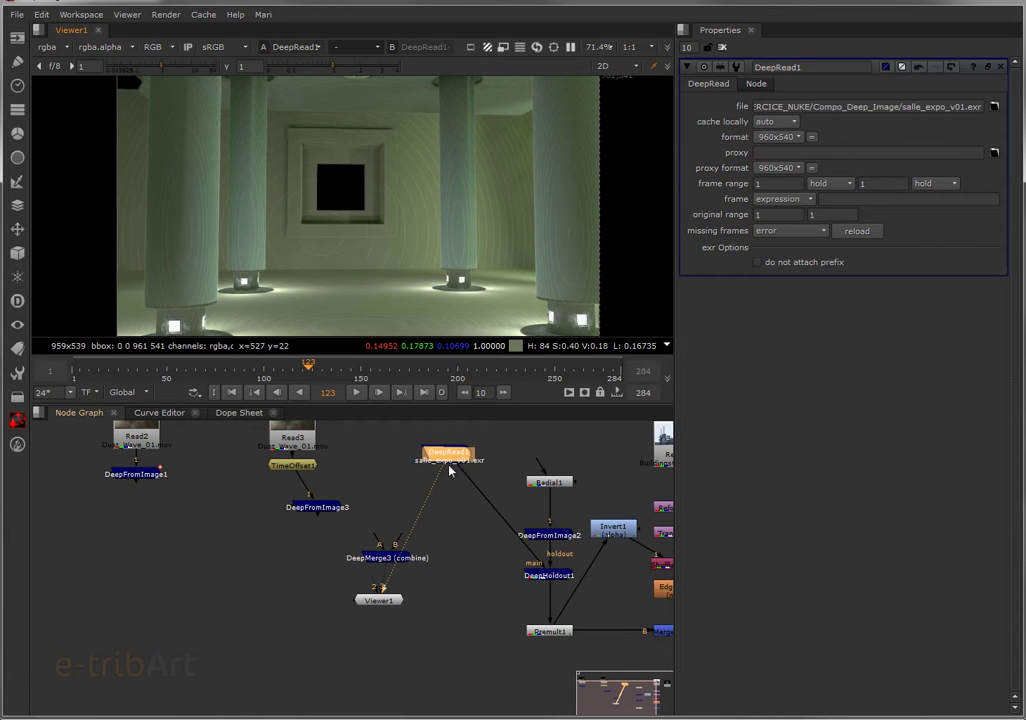
Step: Disconnect Viewer1 from DeepMerge3 and place the merge node beneath DeepFromImage3
drag(385, 560, 240, 563)
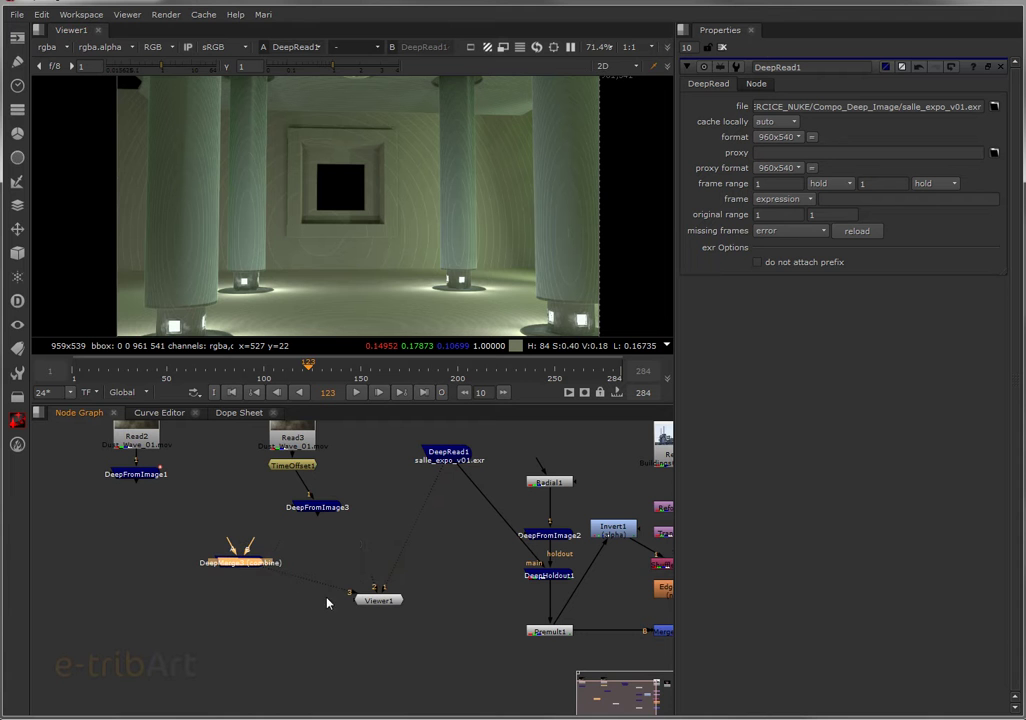
drag(340, 592, 245, 564)
drag(247, 566, 332, 565)
click(11, 301)
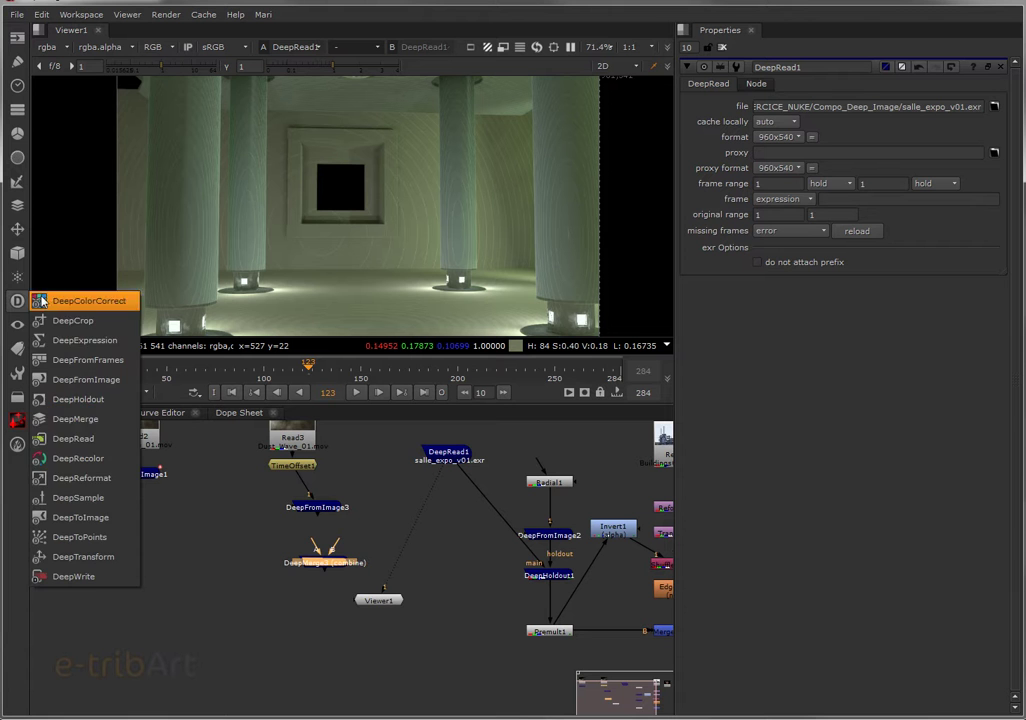
click(237, 573)
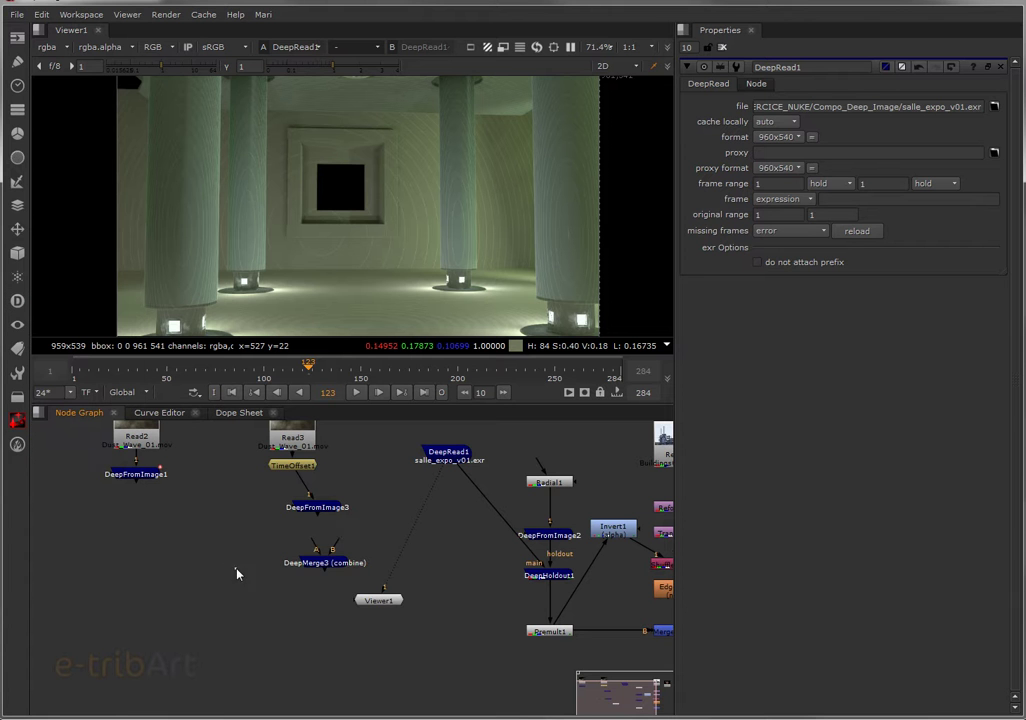
Step: Insert DeepMerge3 into the connection between DeepRead1 and Viewer1, with DeepRead1 feeding its B input
drag(325, 568, 395, 565)
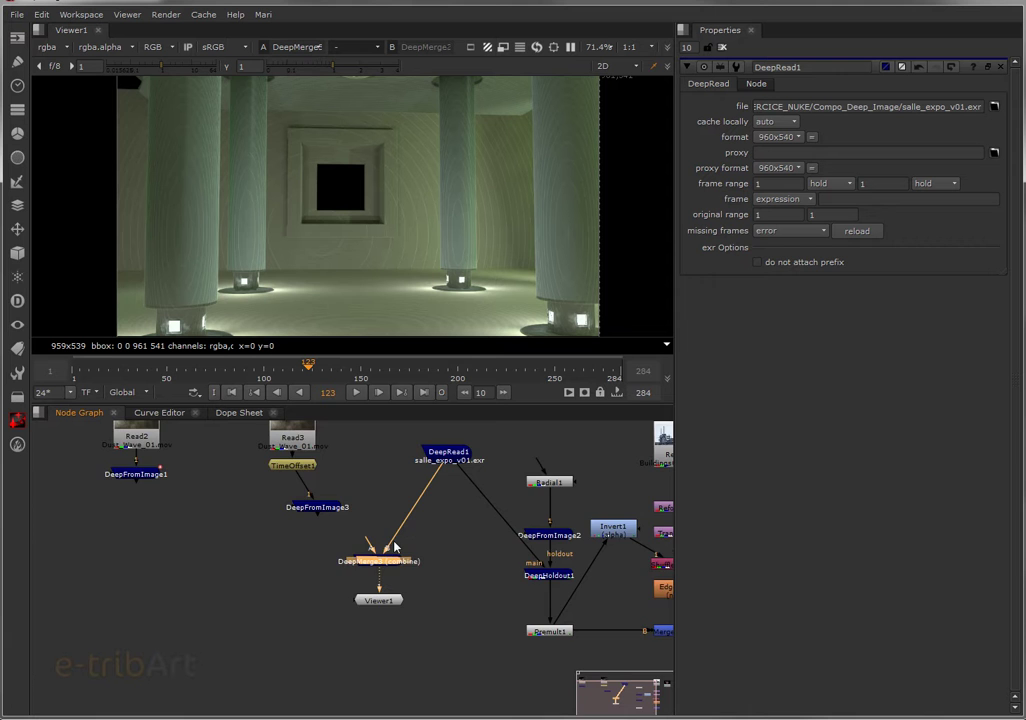
scroll(383, 556, up, 1)
scroll(383, 556, up, 3)
scroll(370, 548, down, 2)
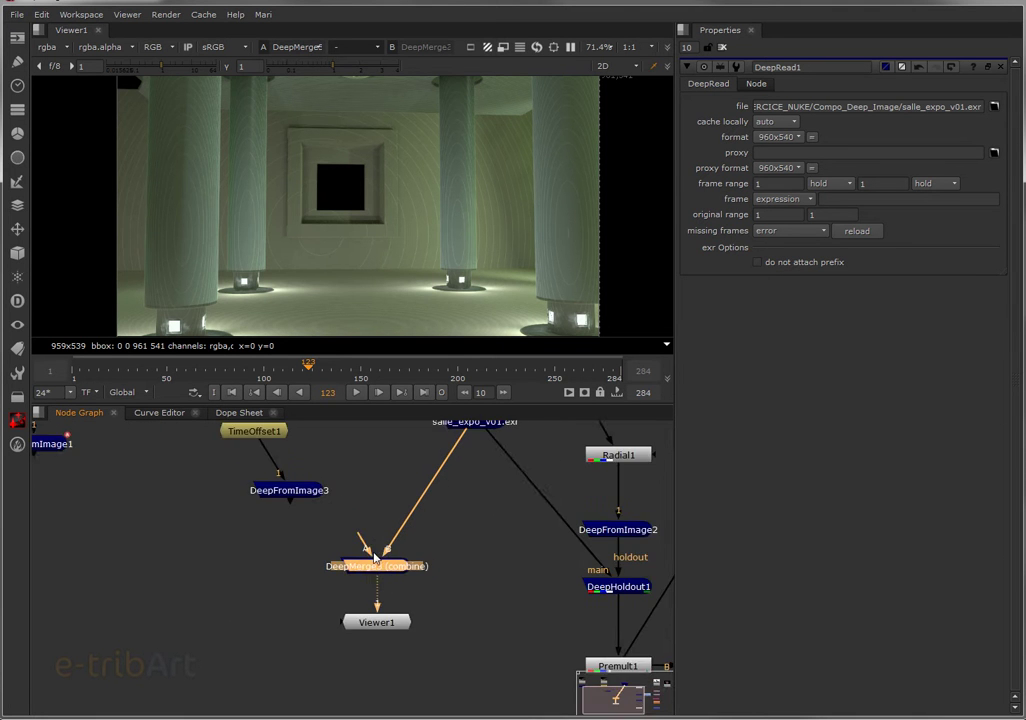
middle_drag(370, 544, 340, 588)
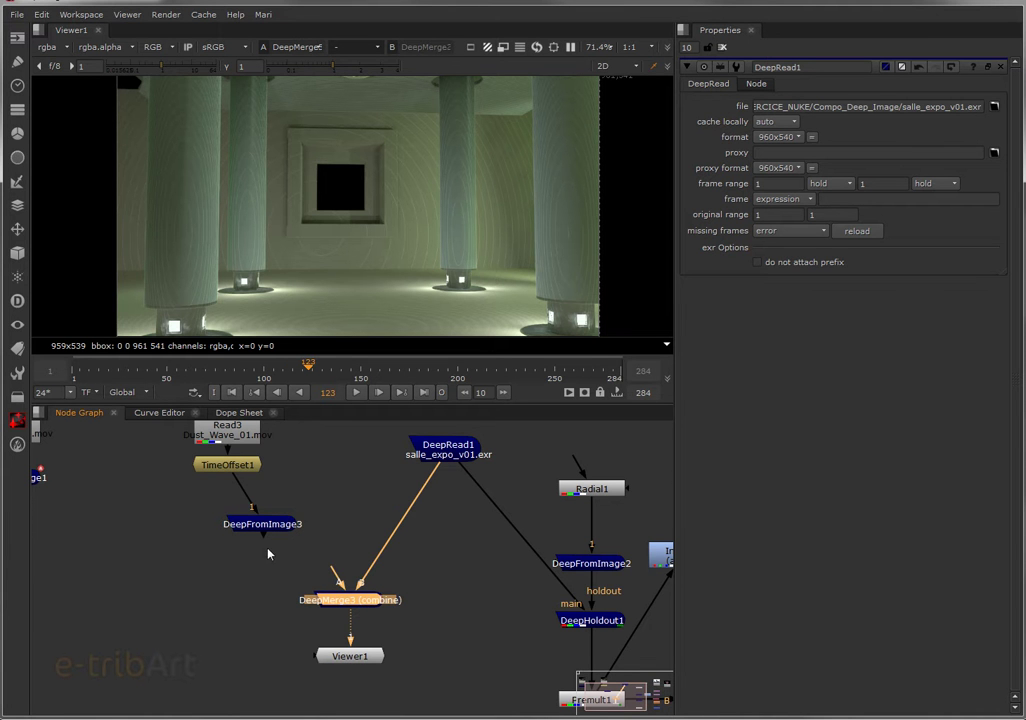
Step: Display the Read3 dust footage in the viewer and scrub through its frames, stopping at frame 131
scroll(267, 553, down, 2)
click(225, 477)
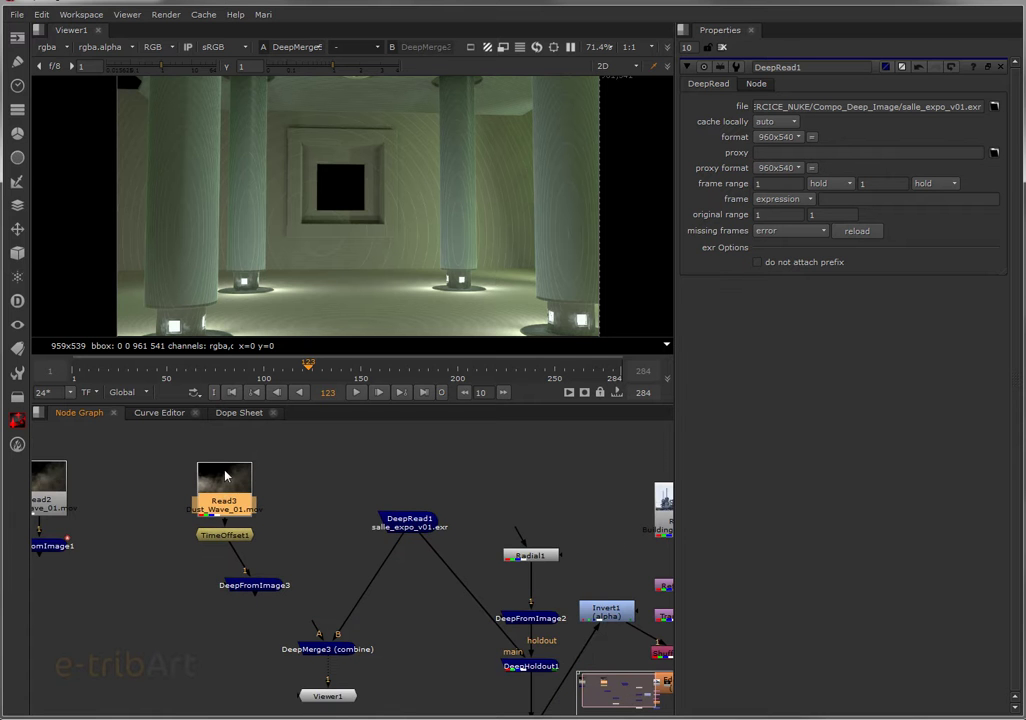
middle_drag(225, 477, 250, 458)
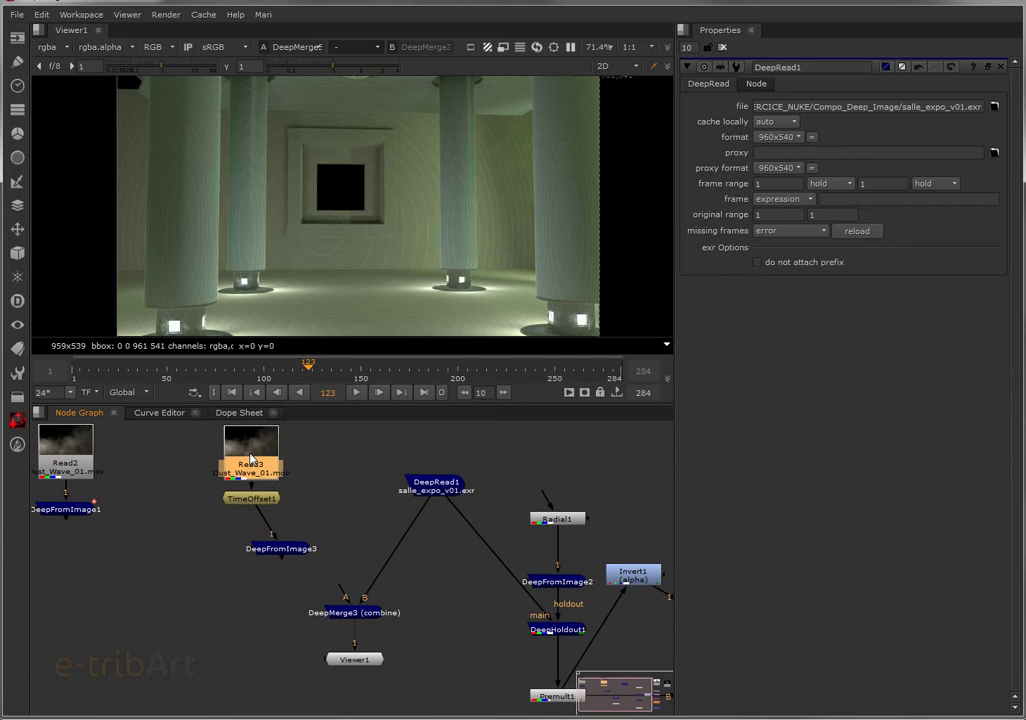
key(1)
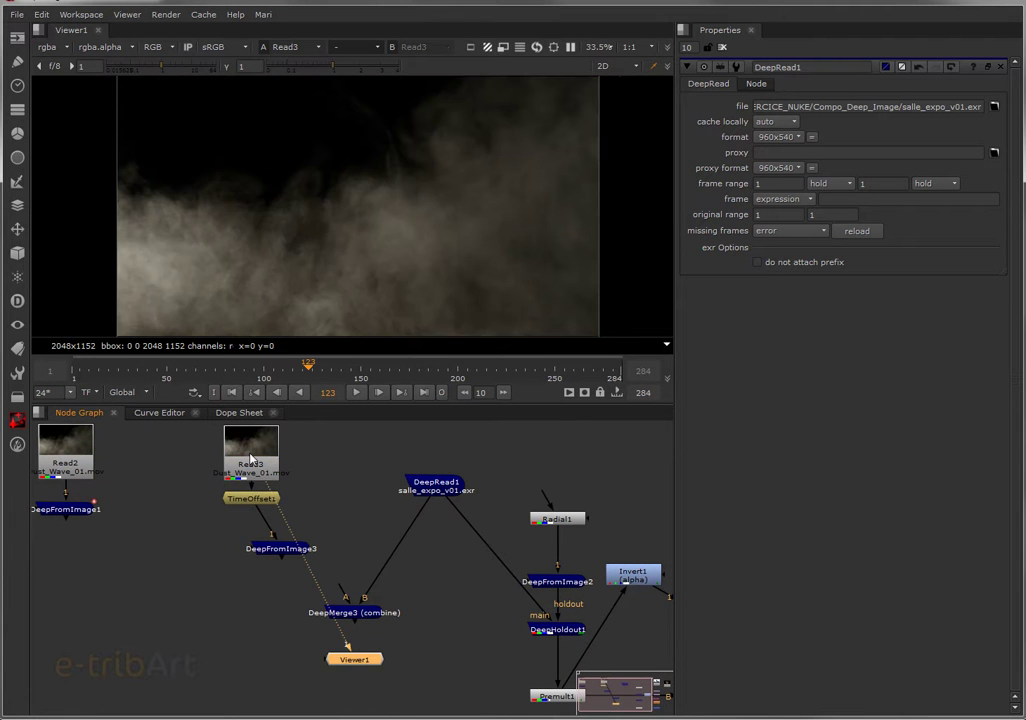
drag(255, 370, 463, 376)
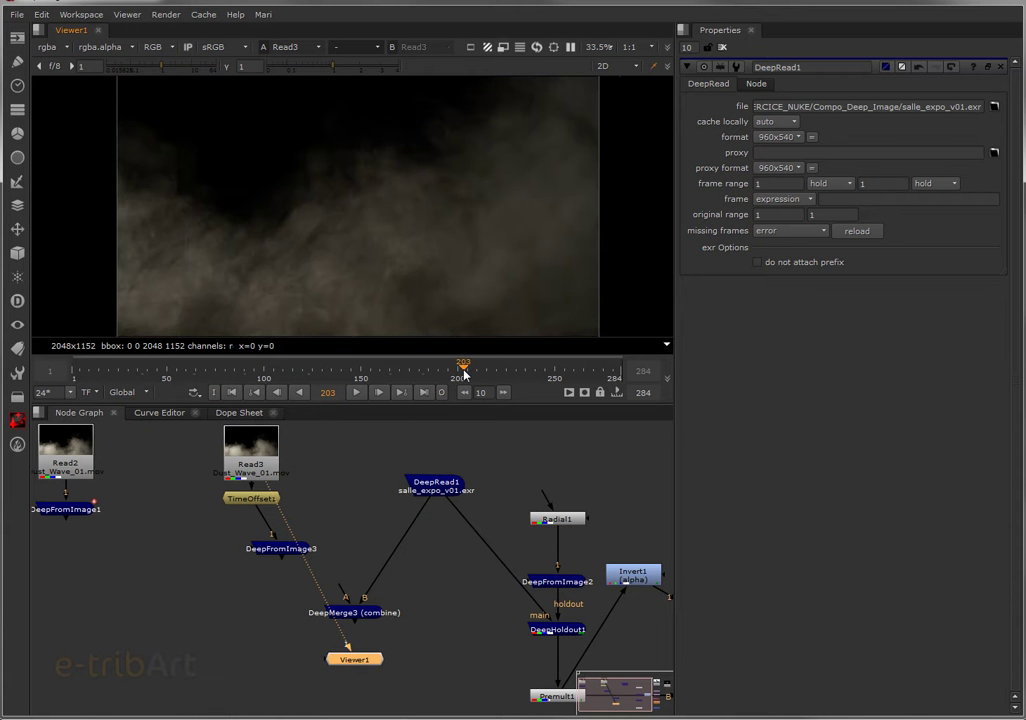
click(323, 372)
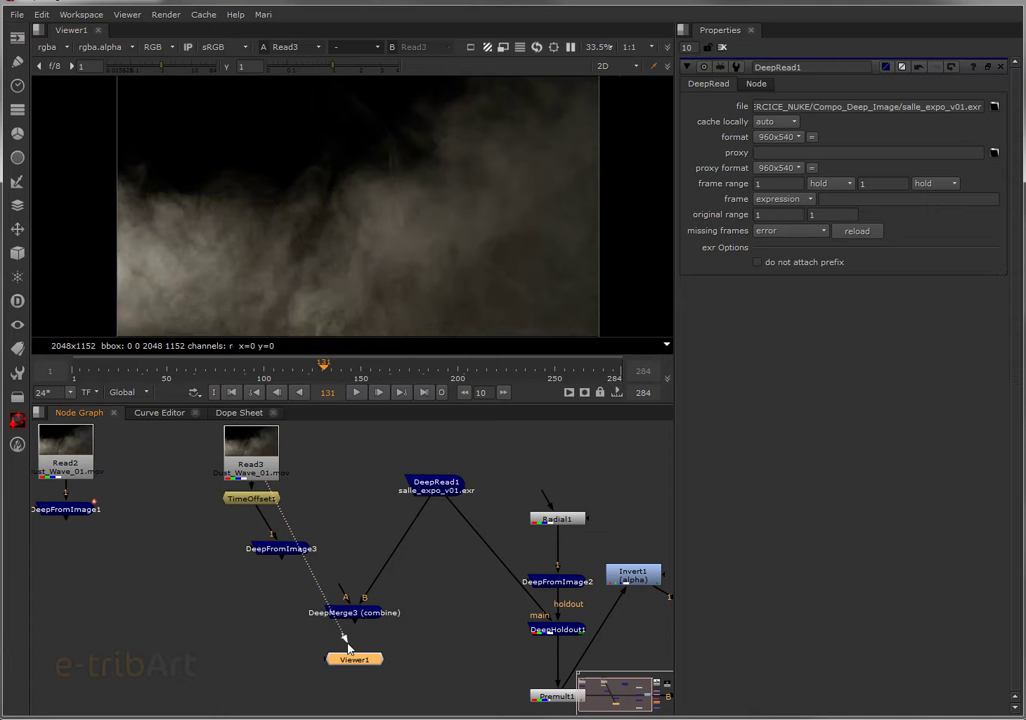
Step: Disconnect Viewer1 from Read3, and line up TimeOffset1 and DeepFromImage3 beneath Read3
drag(344, 642, 305, 492)
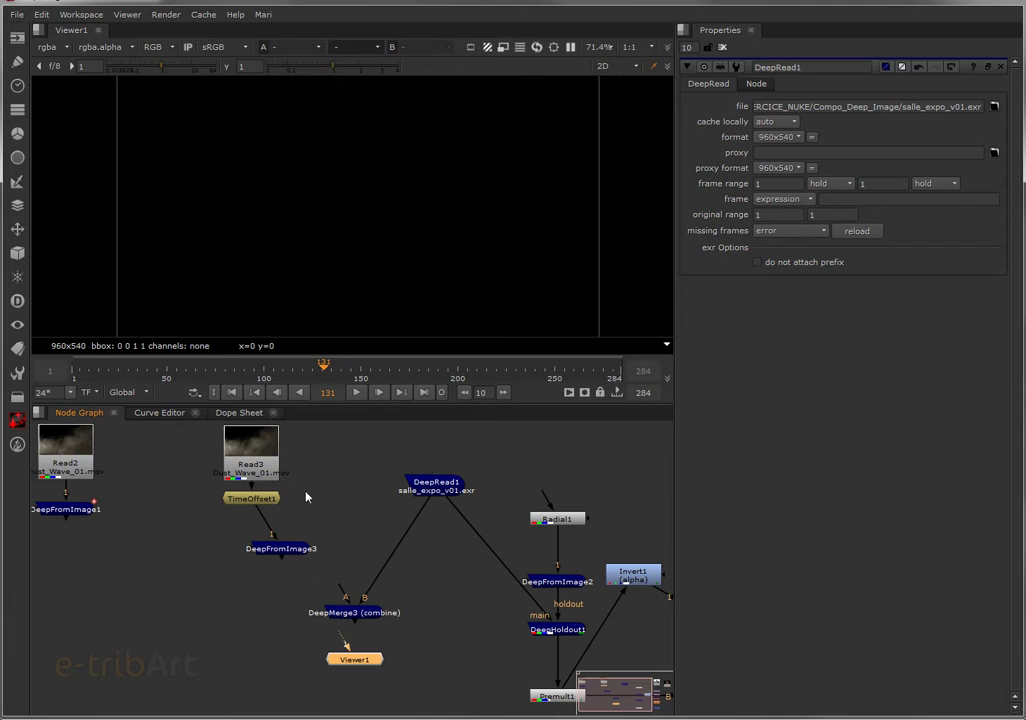
drag(280, 548, 261, 556)
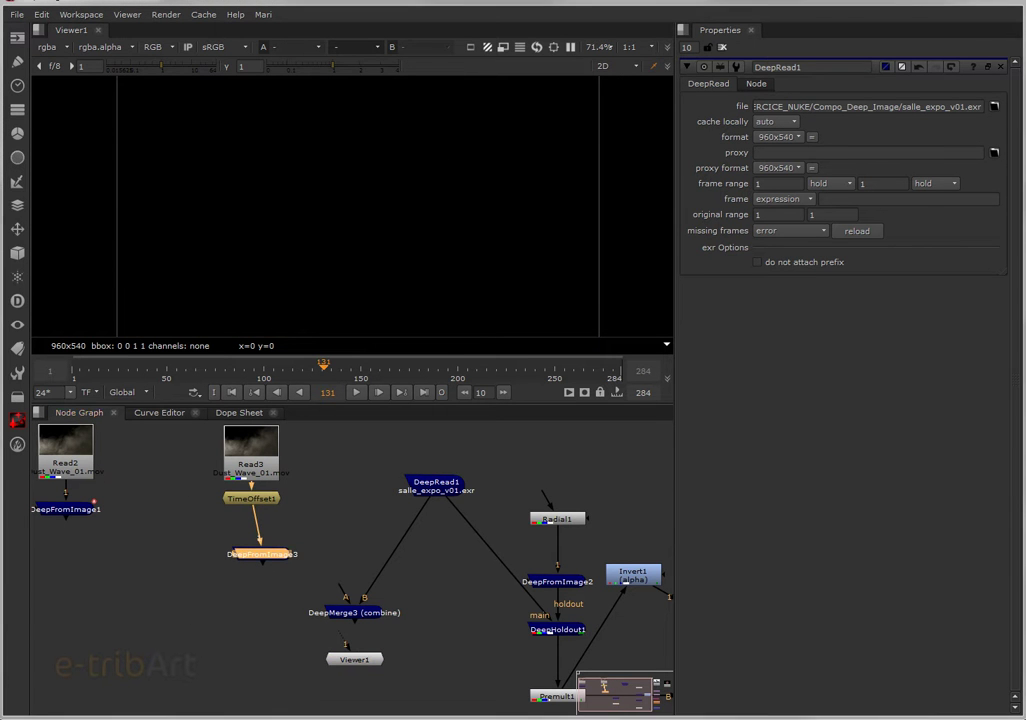
click(240, 474)
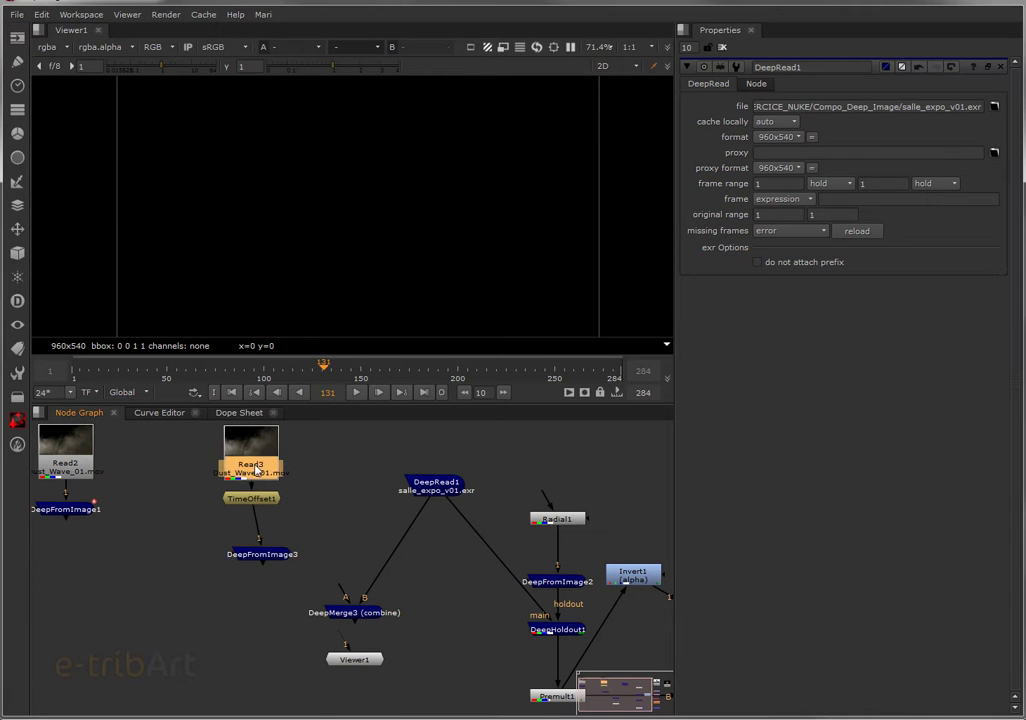
drag(247, 500, 247, 509)
Step: Open the properties of Read3 and TimeOffset1 to inspect the dust footage and its frame offset
click(249, 453)
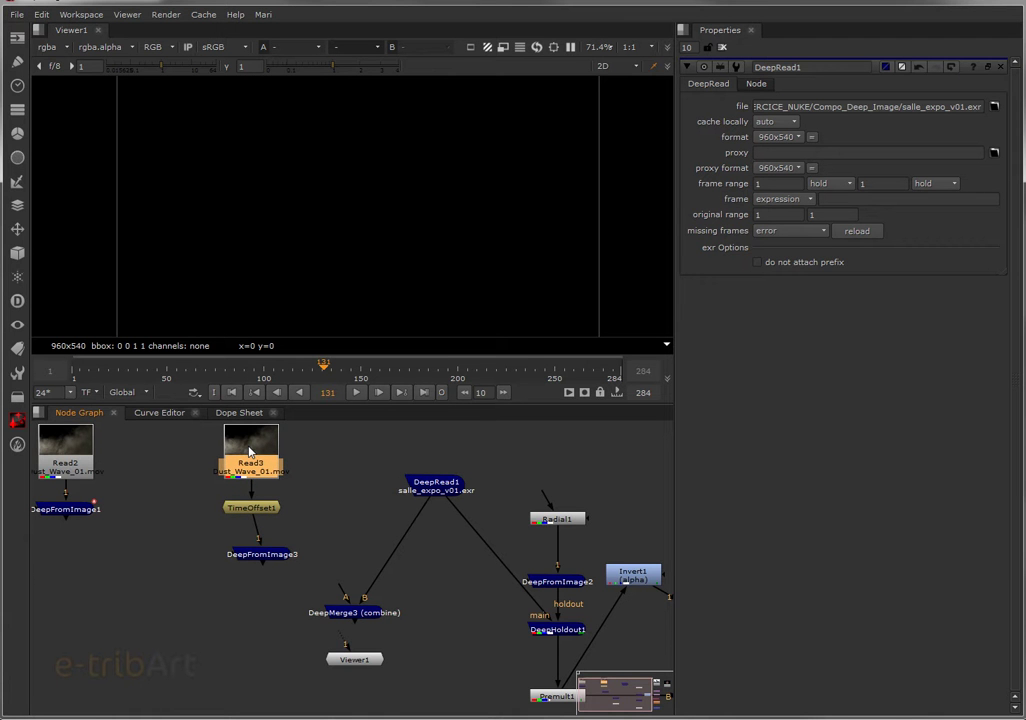
double_click(251, 455)
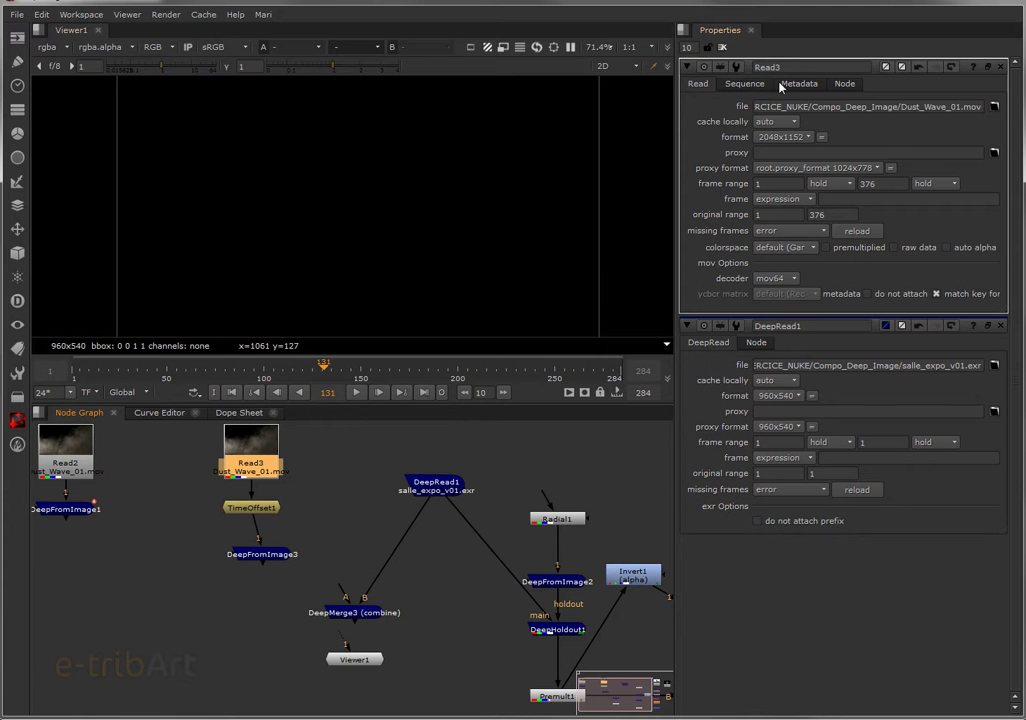
click(240, 507)
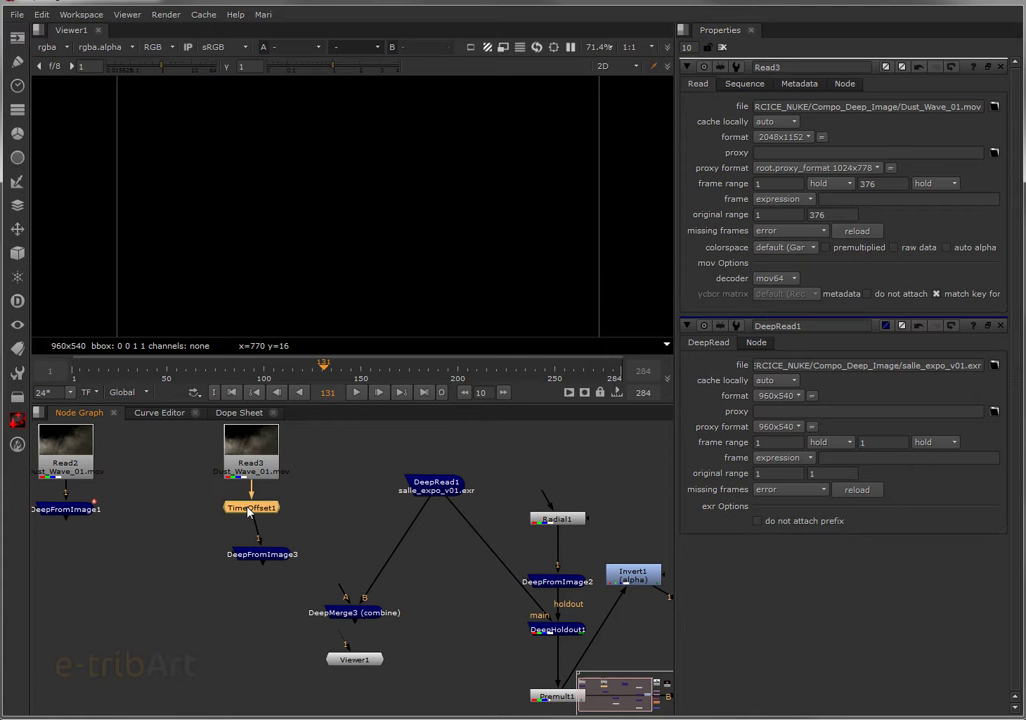
double_click(248, 507)
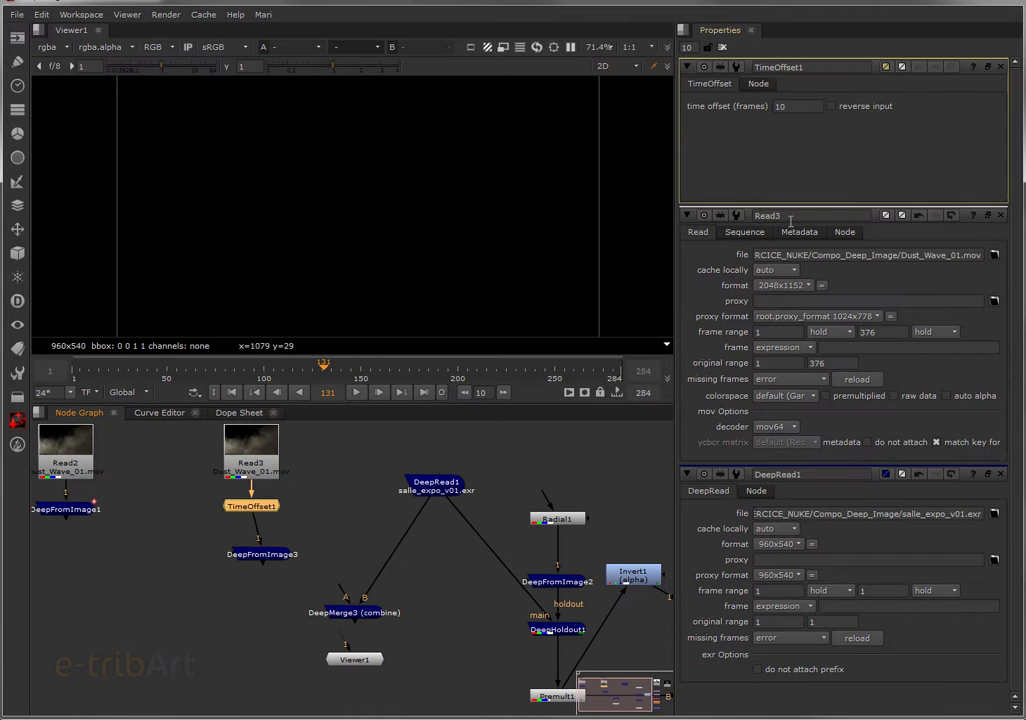
Step: Move Read2 and DeepFromImage1 next to the Read3 branch and nudge DeepFromImage3 into line under TimeOffset1
middle_drag(109, 416, 150, 434)
mouse_move(64, 424)
mouse_down()
mouse_move(133, 564)
mouse_move(238, 569)
mouse_up()
middle_drag(238, 569, 165, 563)
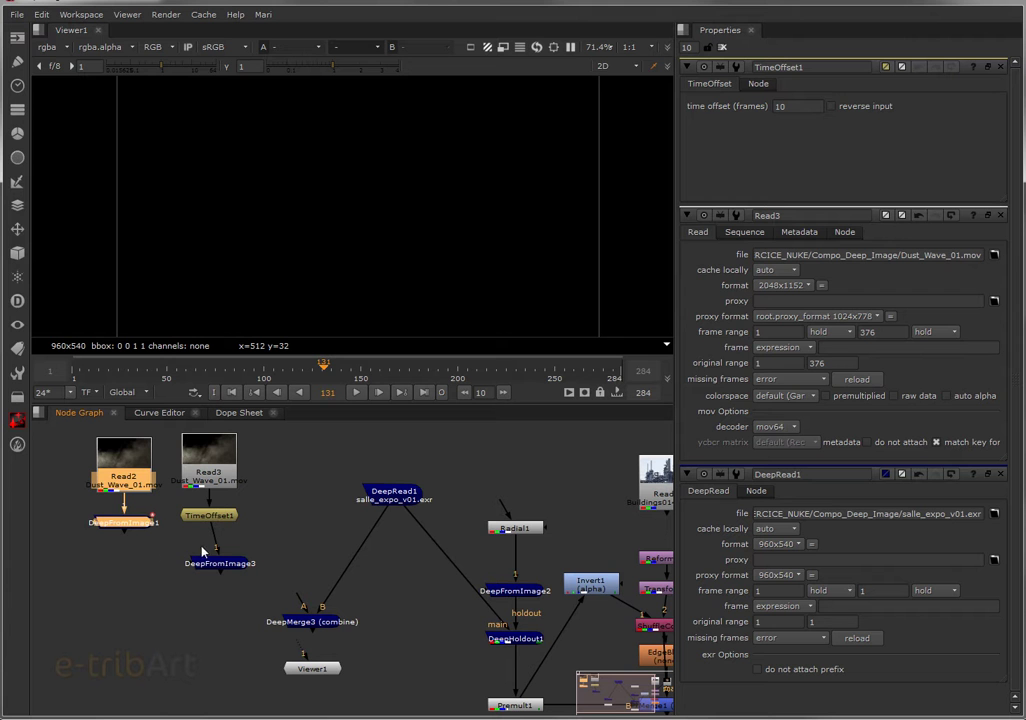
drag(122, 527, 119, 537)
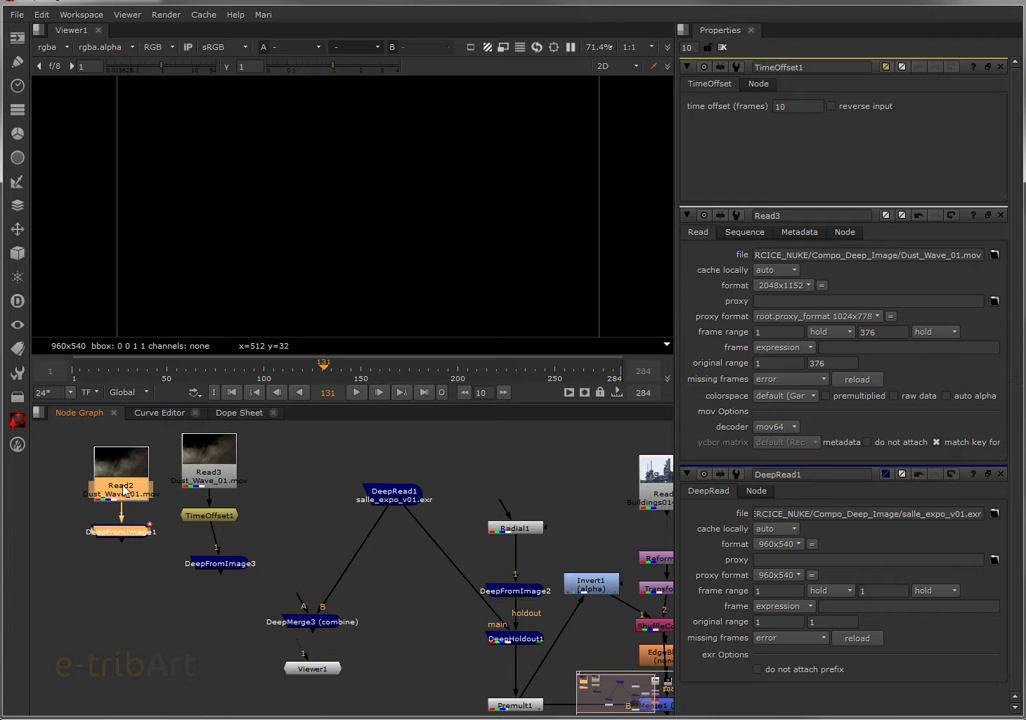
drag(122, 485, 125, 468)
click(208, 583)
drag(212, 565, 207, 565)
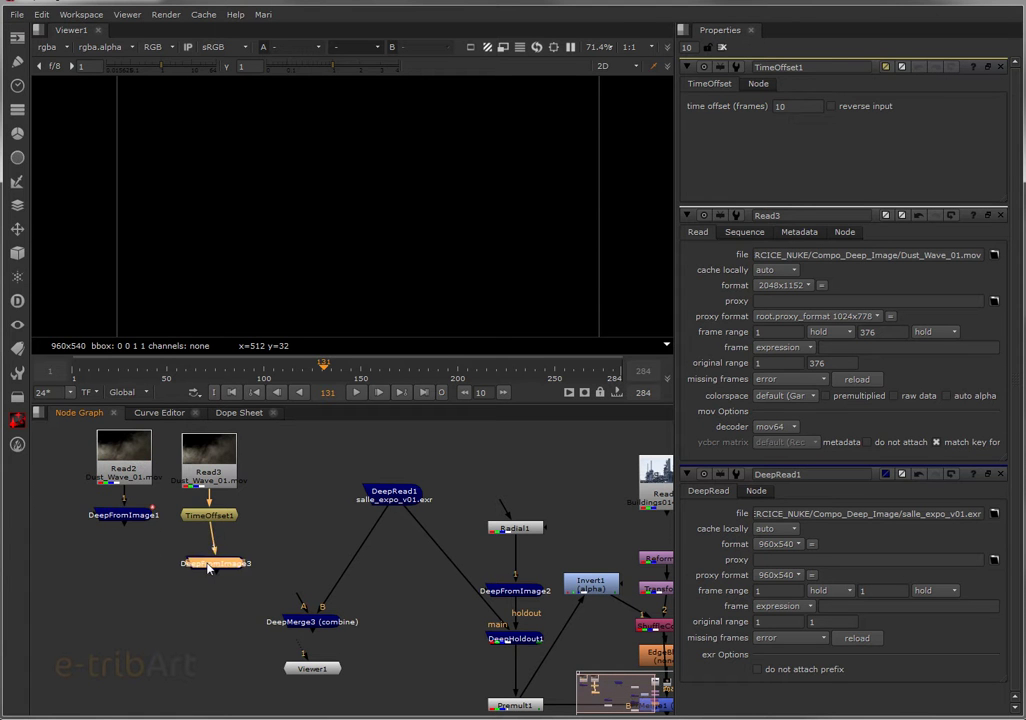
click(211, 518)
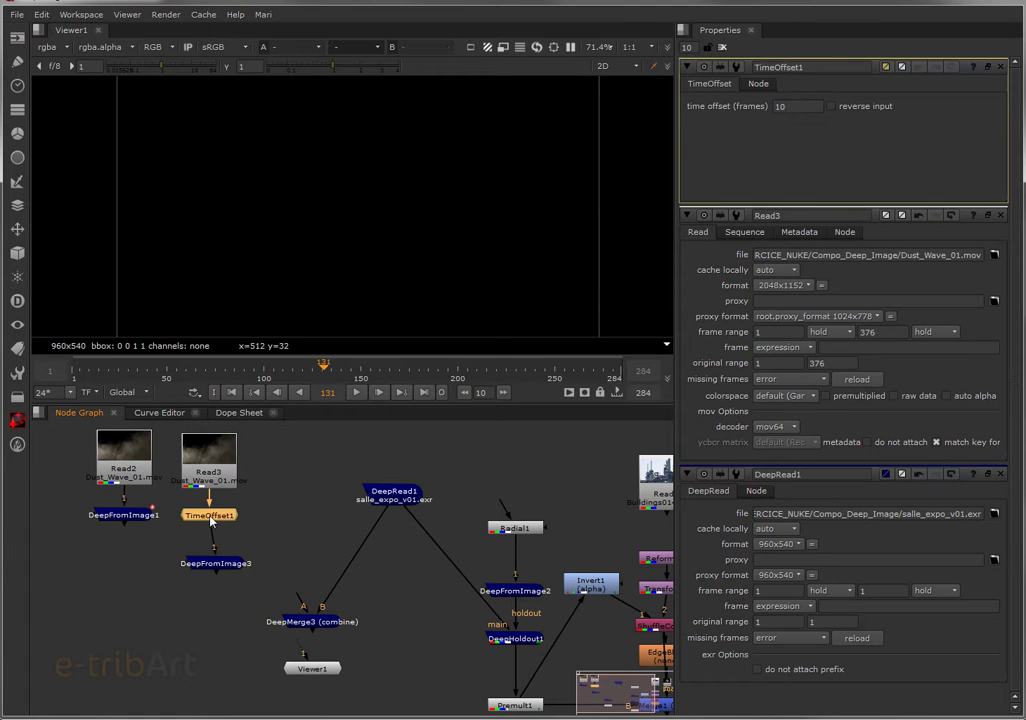
click(17, 300)
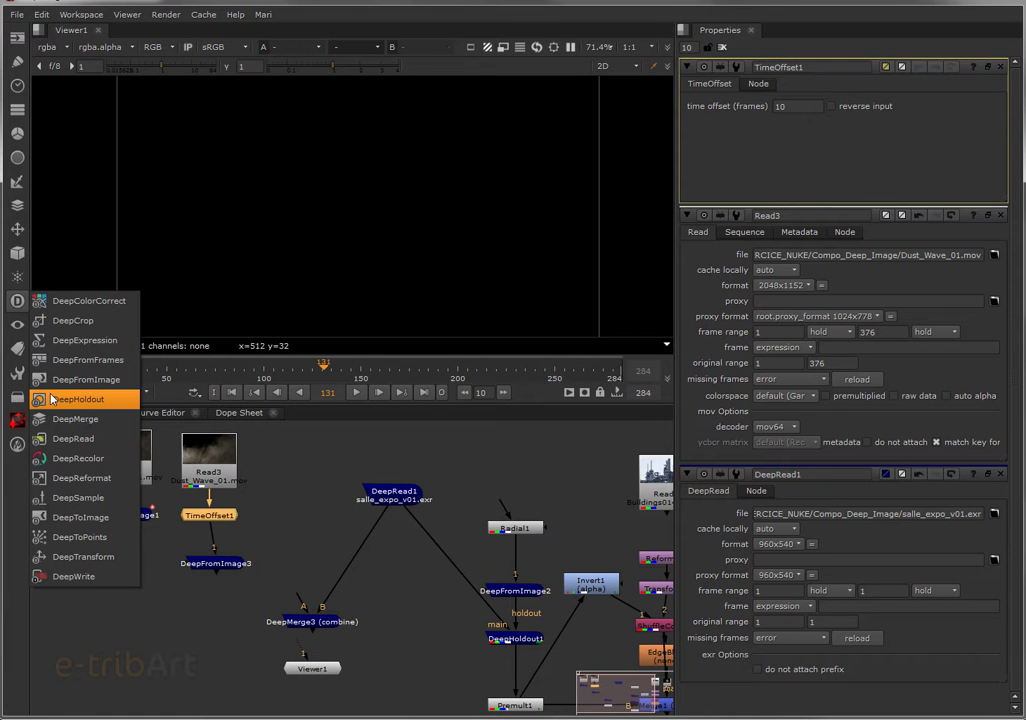
click(309, 521)
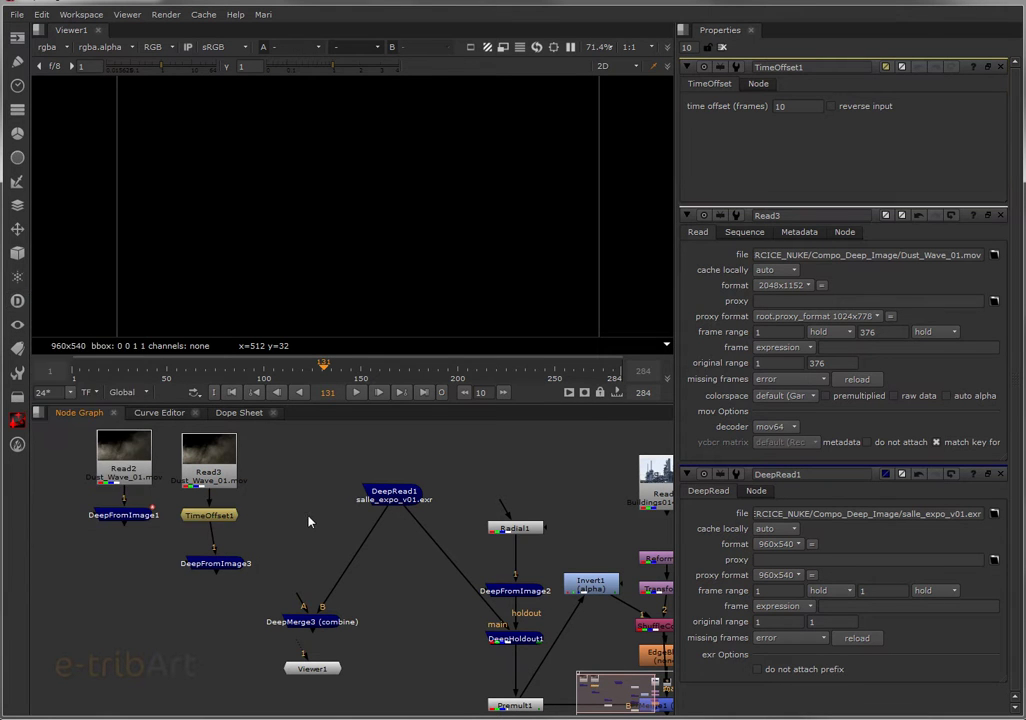
Step: Connect DeepFromImage3 to the A input of DeepMerge3 and open the DeepFromImage3 properties at its z value
click(224, 564)
drag(224, 582, 305, 623)
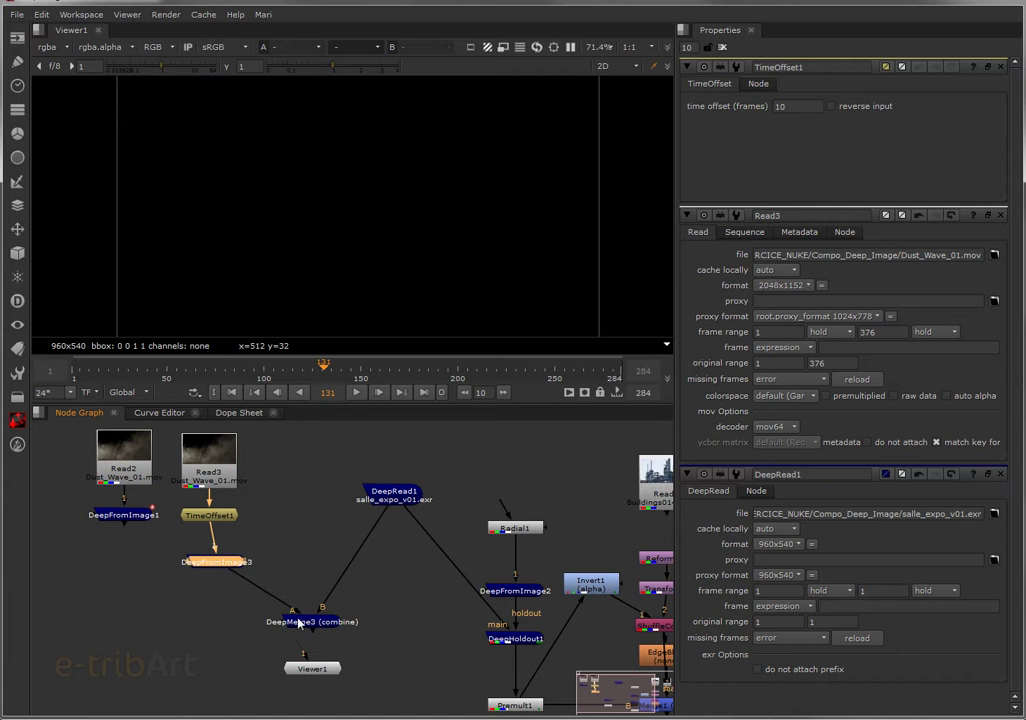
double_click(207, 564)
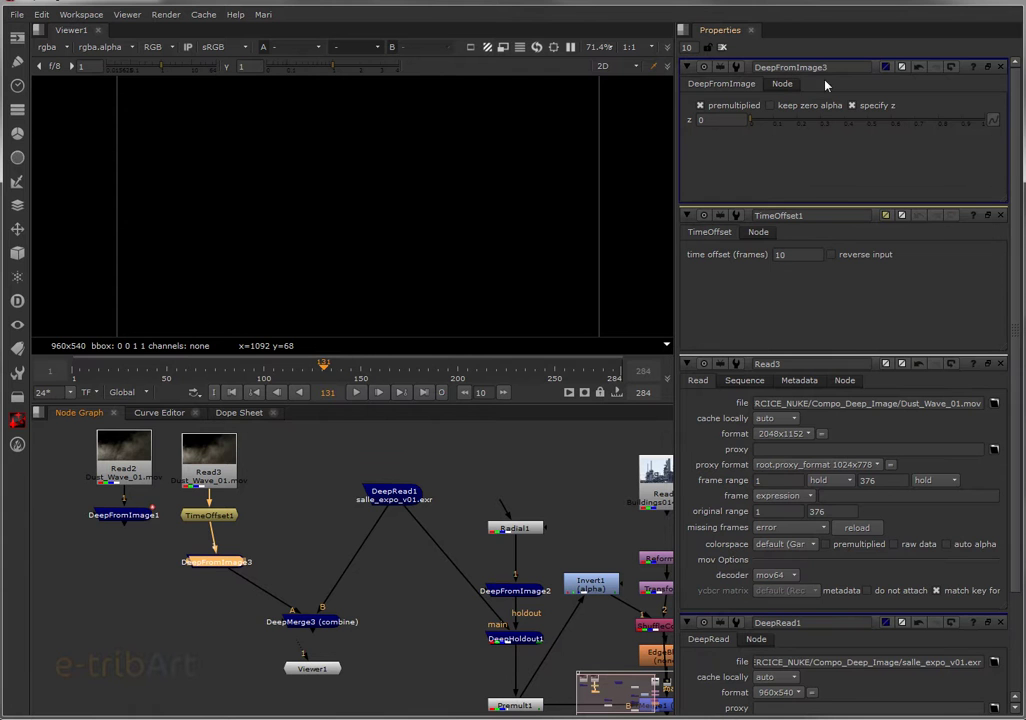
click(718, 120)
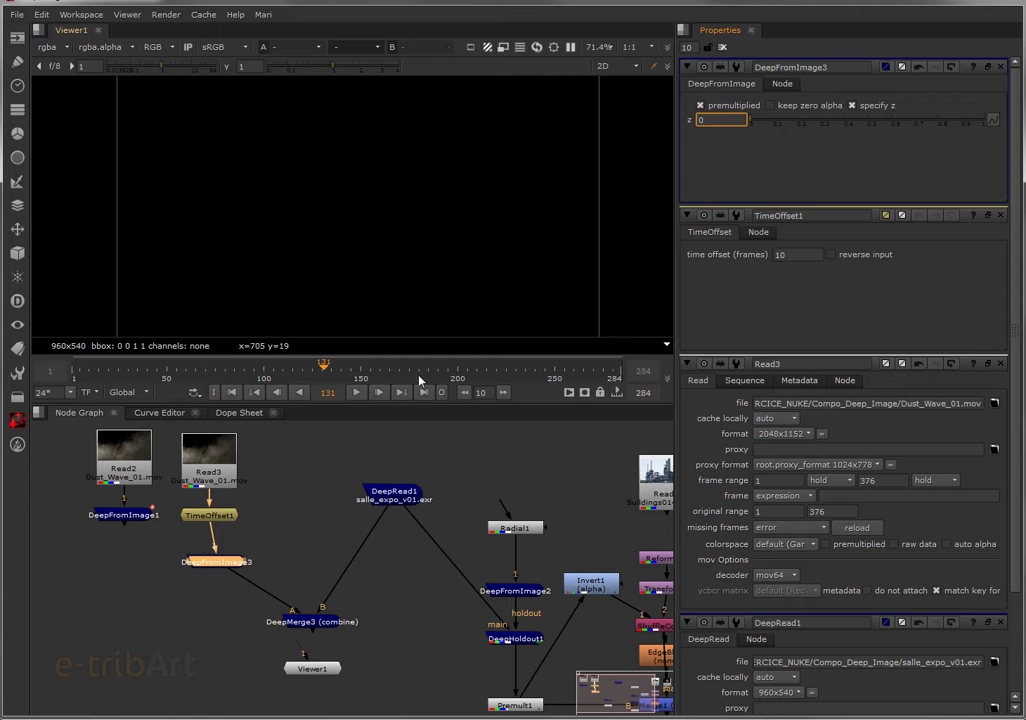
Step: Connect Viewer1 to the output of DeepMerge3 to display the combined dust and room
mouse_move(202, 459)
mouse_down()
mouse_move(212, 459)
mouse_move(202, 458)
mouse_up()
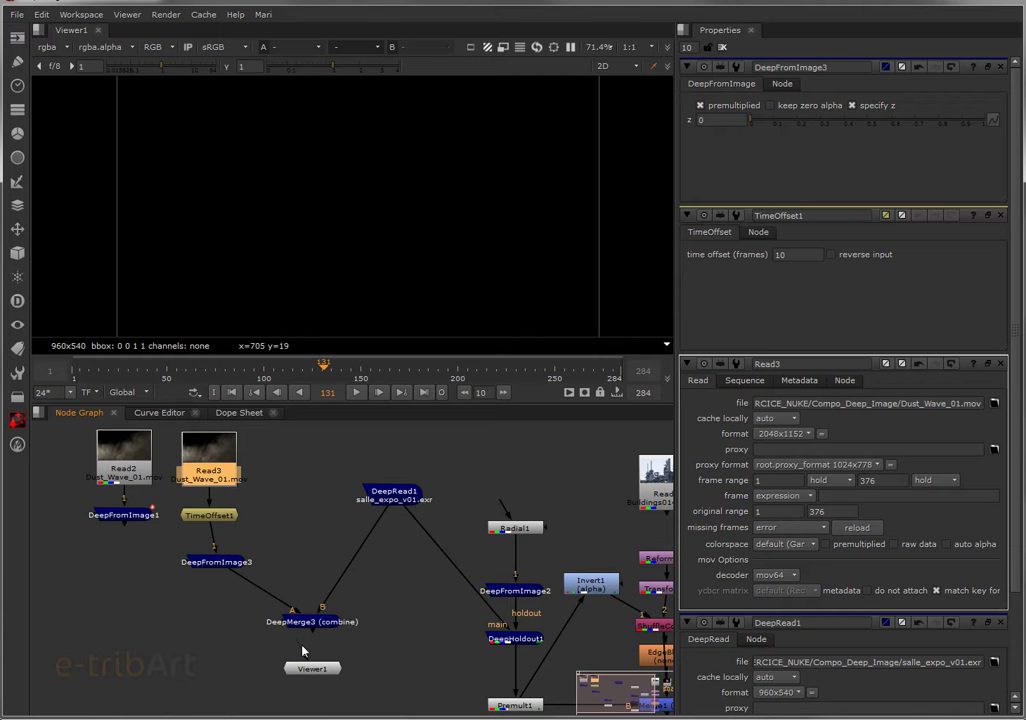
click(713, 120)
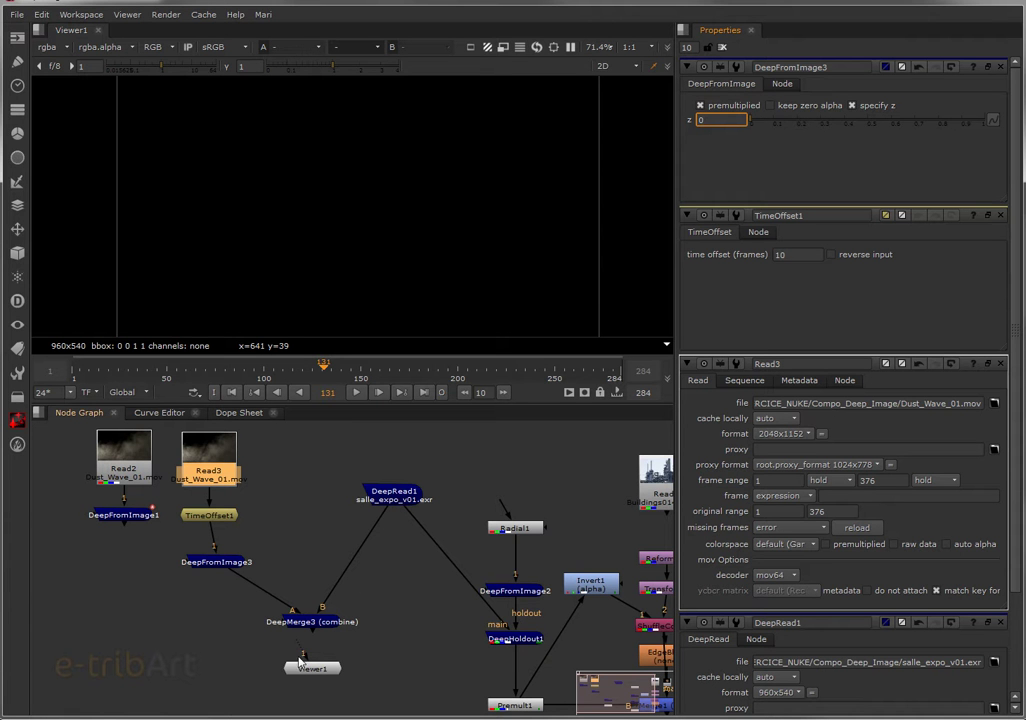
drag(300, 660, 316, 622)
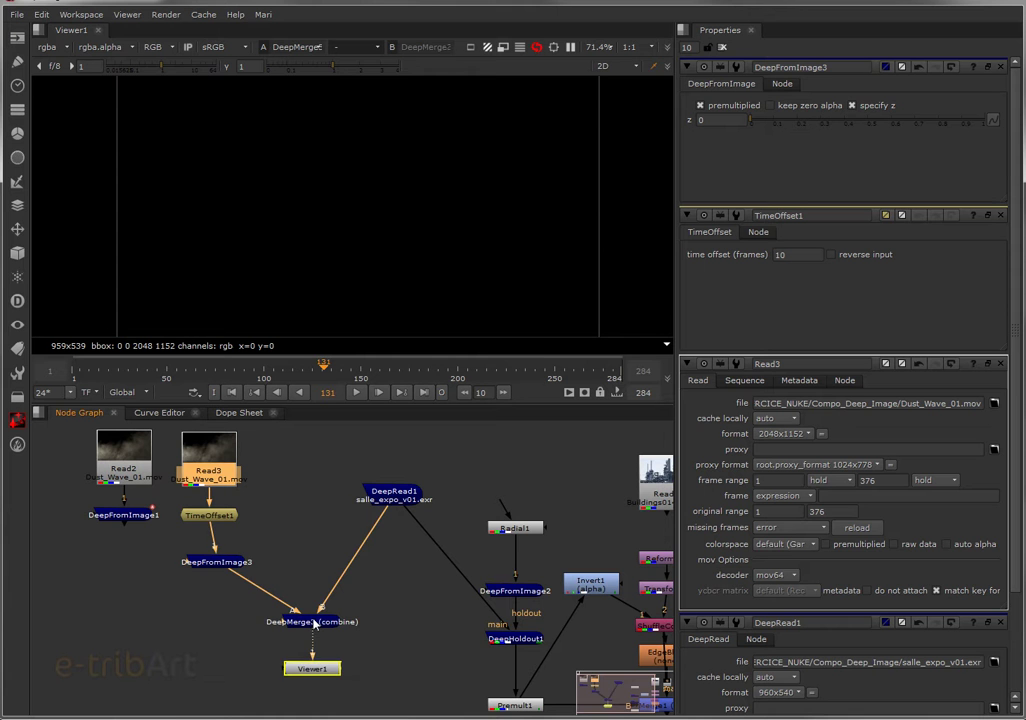
Step: Try a z depth of 50 on DeepFromImage3, and set it to 100 to push the dust further back
click(222, 577)
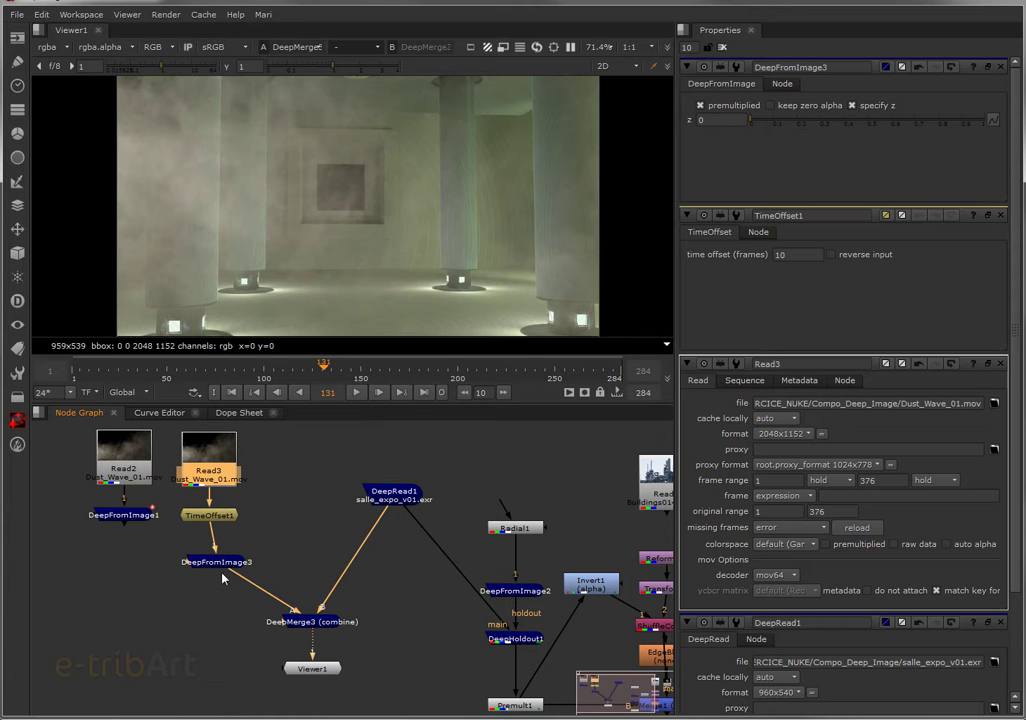
click(230, 562)
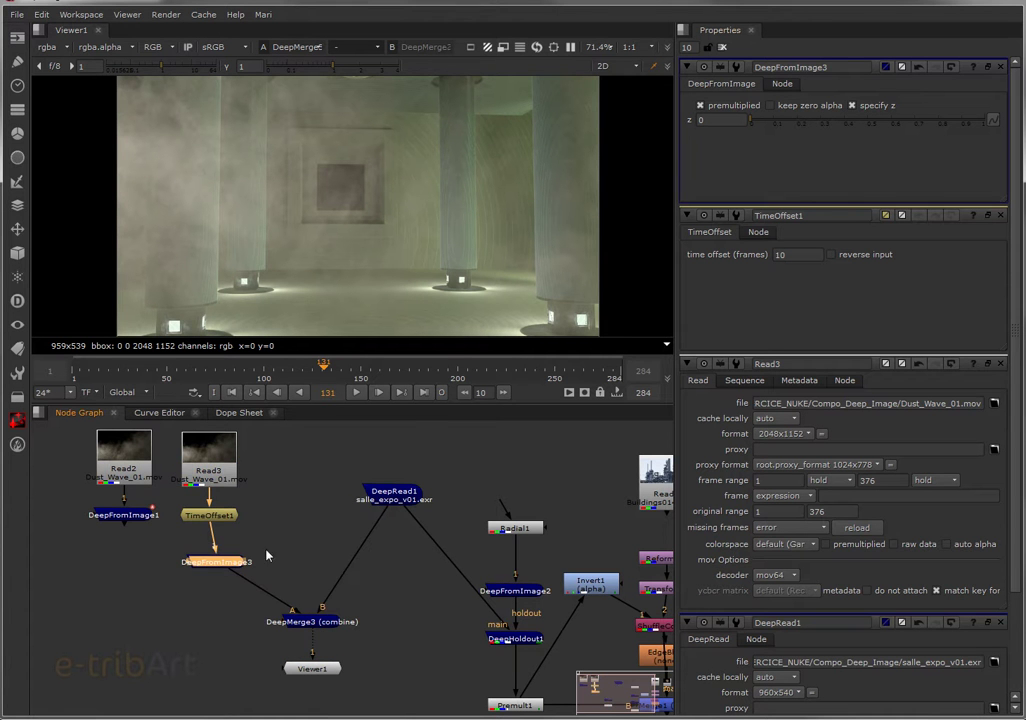
click(712, 118)
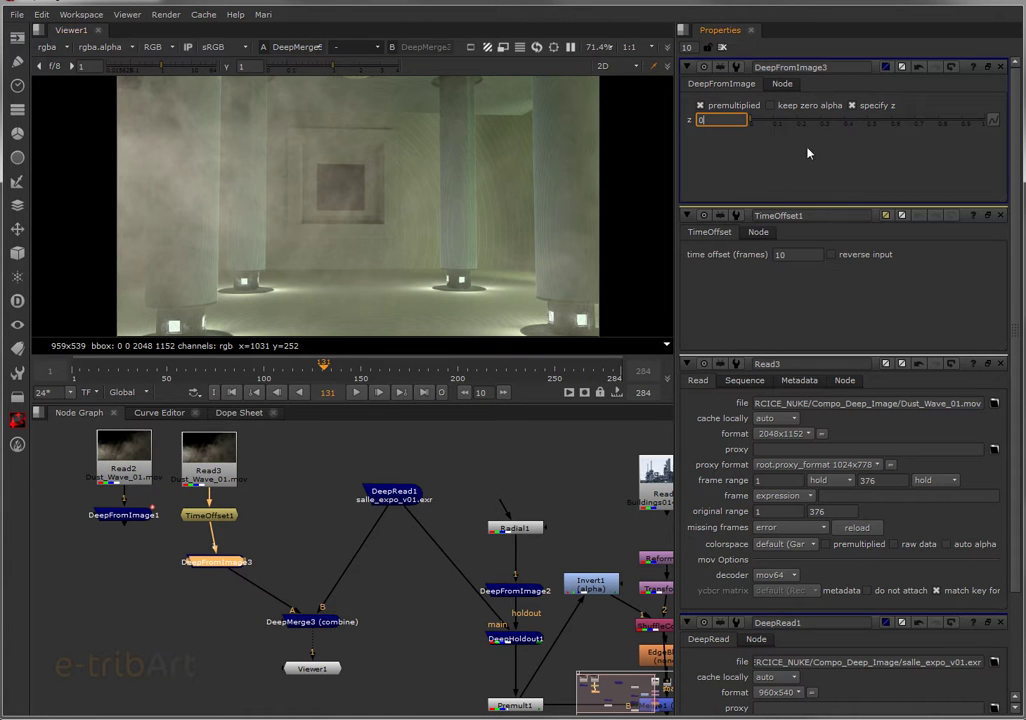
drag(711, 119, 693, 121)
text(5)
key(Return)
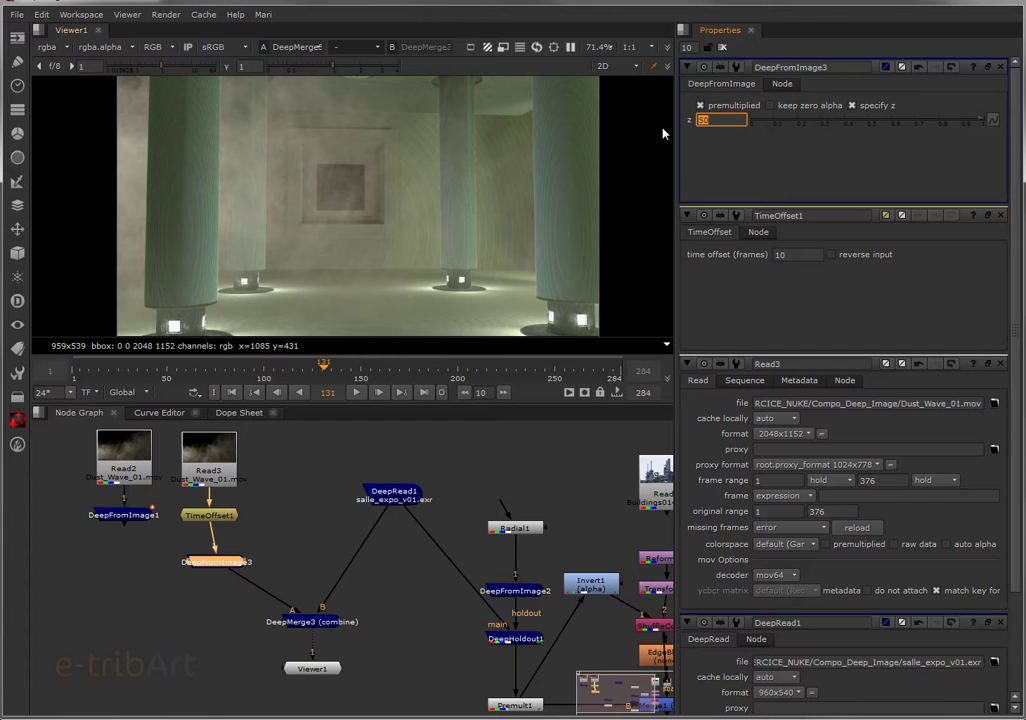
text(100)
key(Return)
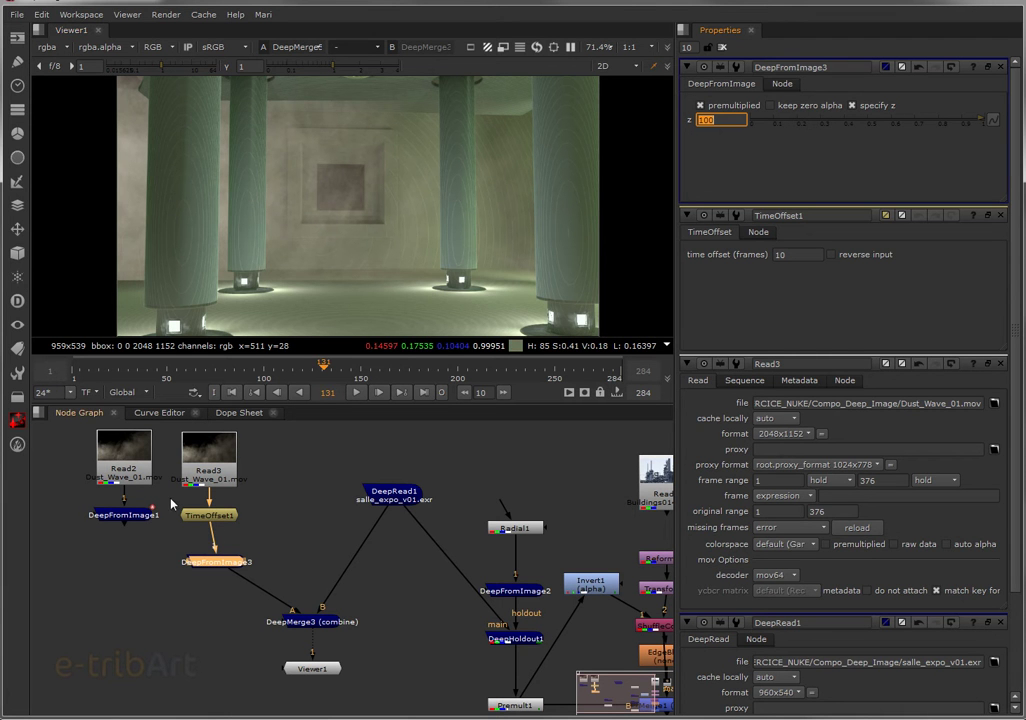
Step: Duplicate DeepFromImage3 and place the unconnected copy below DeepFromImage1 in the Read2 branch
drag(198, 455, 204, 455)
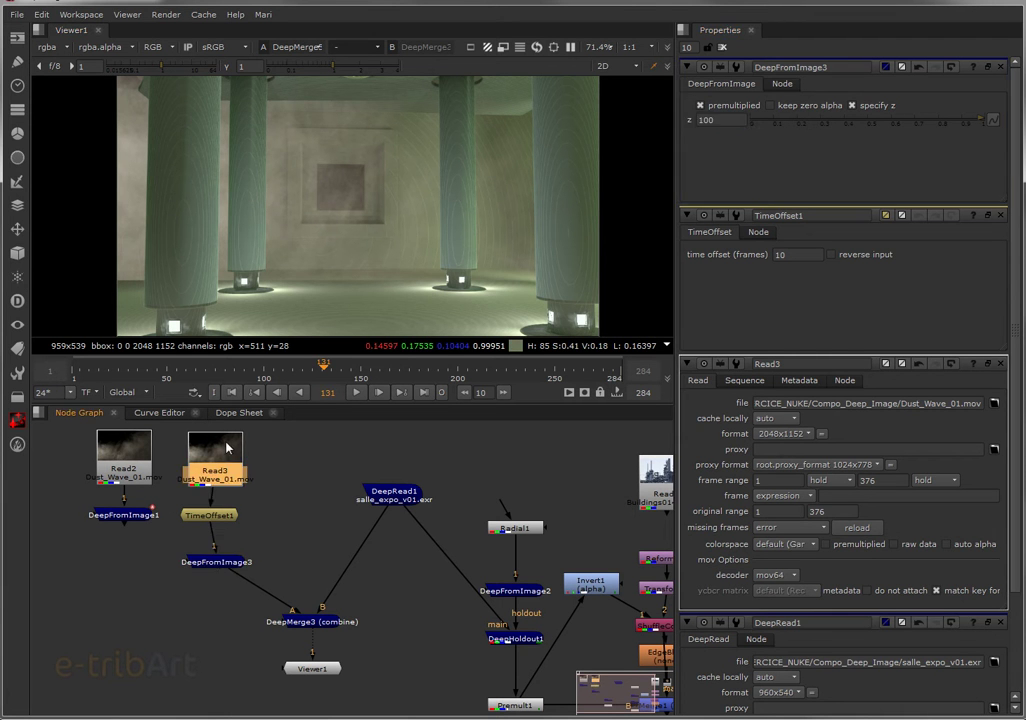
click(200, 566)
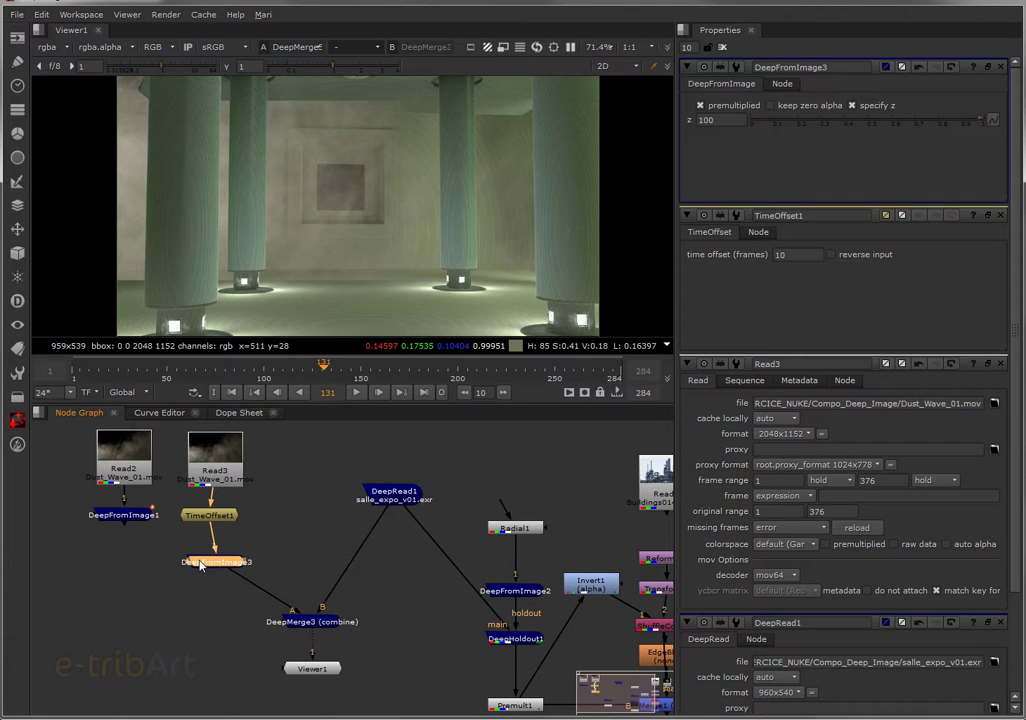
key(ctrl)
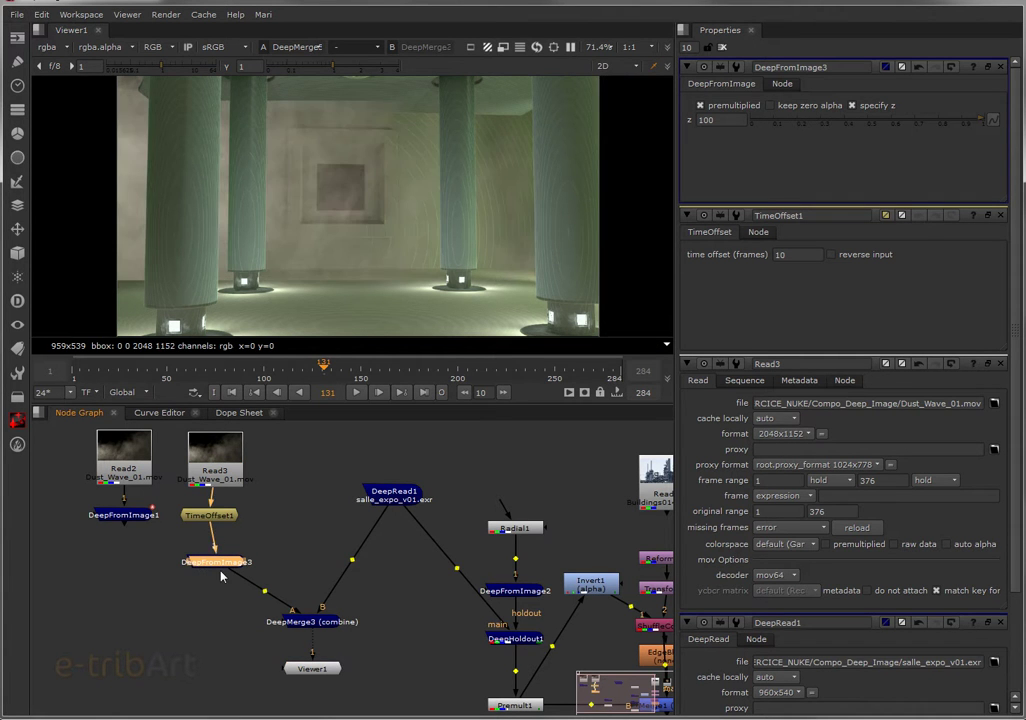
key(ctrl+c)
key(ctrl+v)
drag(222, 578, 125, 576)
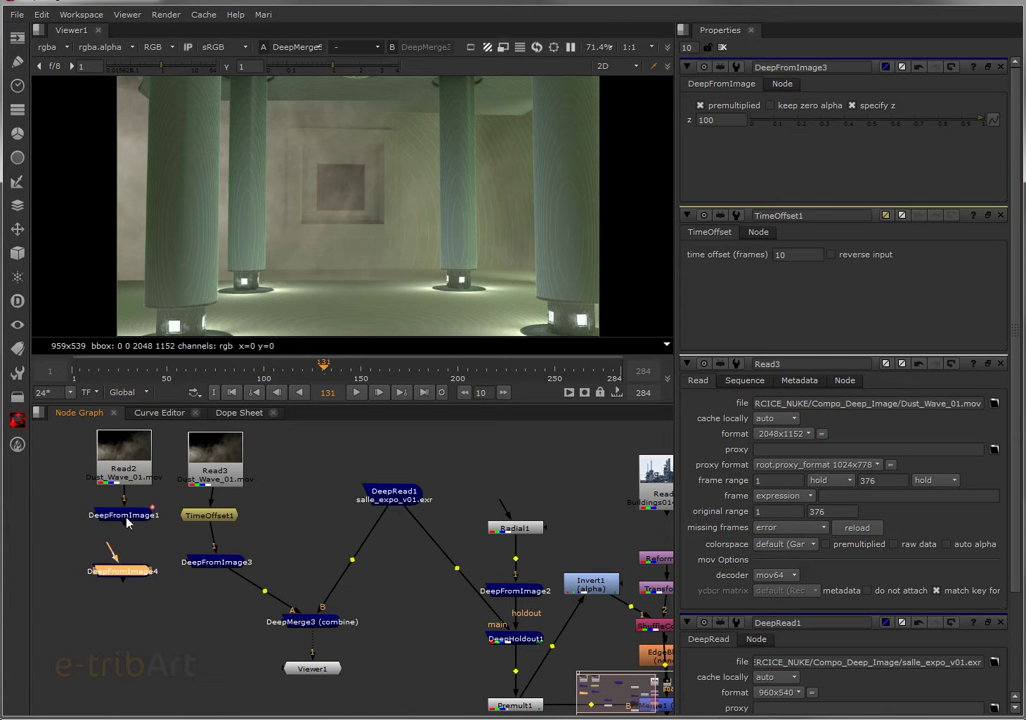
Step: Delete the DeepFromImage1 node beneath Read2
drag(126, 515, 126, 521)
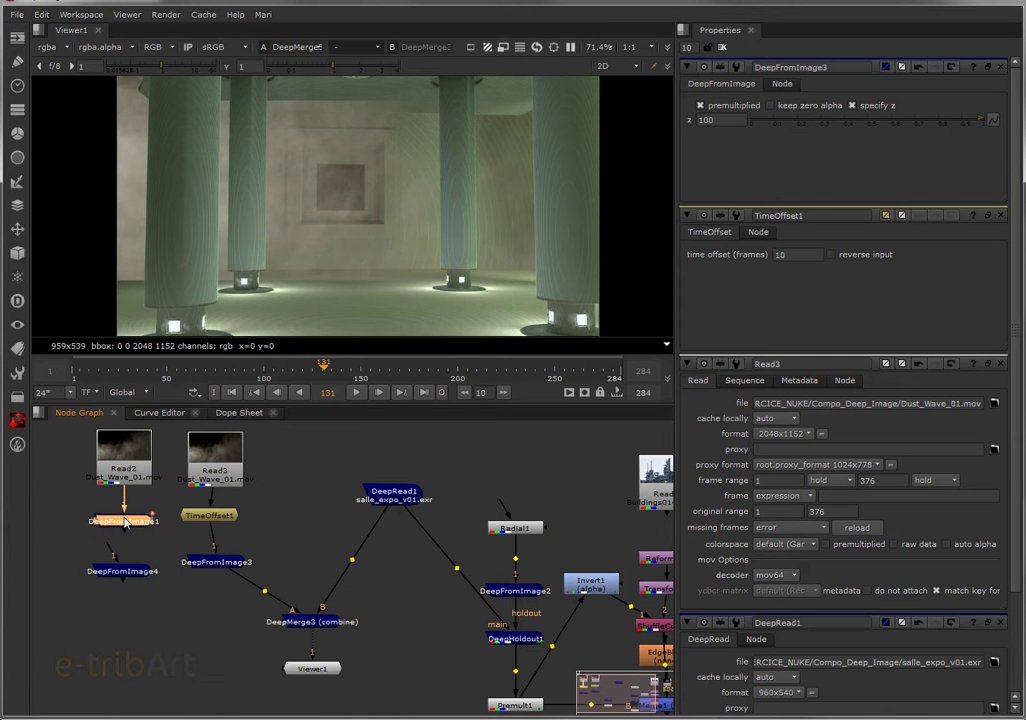
key(Delete)
middle_drag(138, 453, 138, 461)
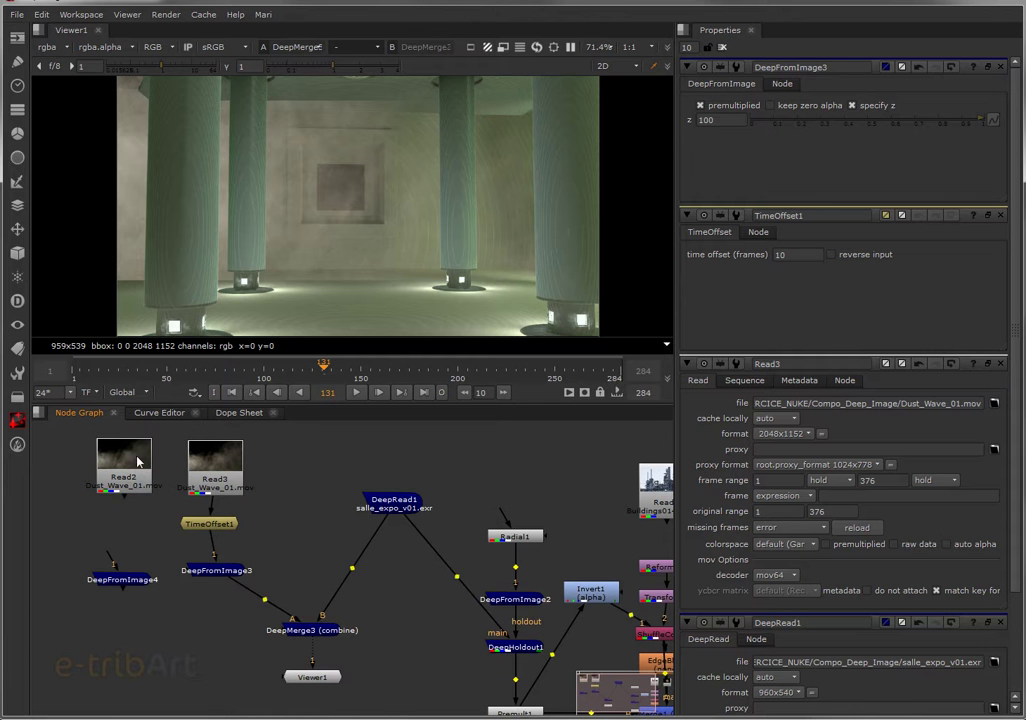
Step: Connect DeepFromImage4's input to Read2 and feed its output into DeepMerge3 as a second A input
drag(112, 556, 123, 468)
drag(290, 630, 290, 623)
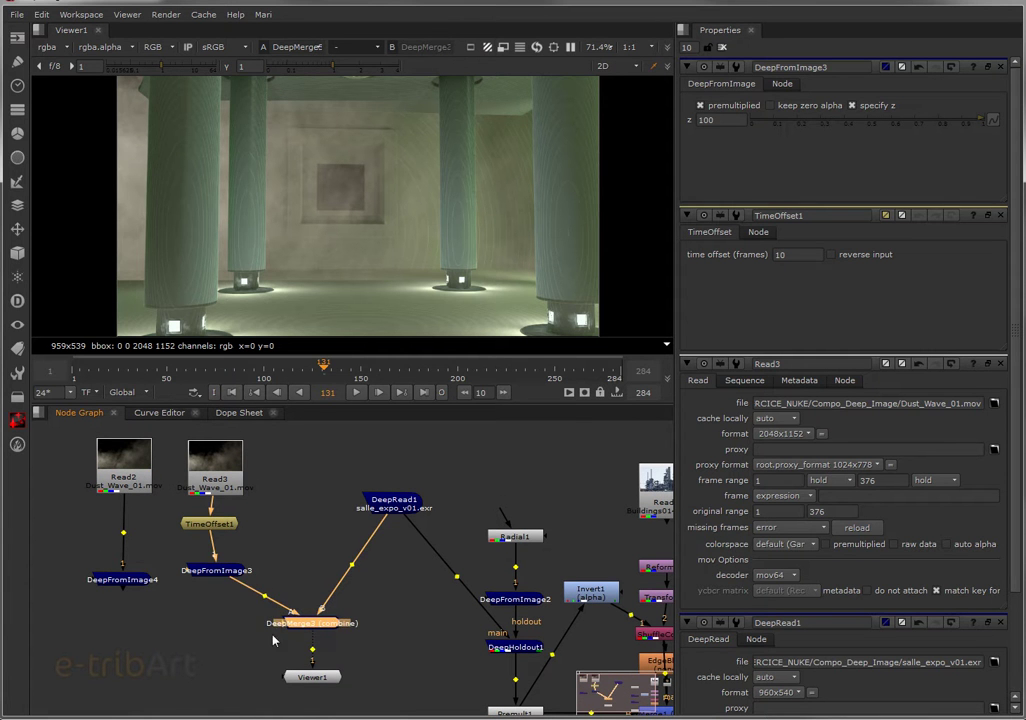
drag(133, 596, 285, 628)
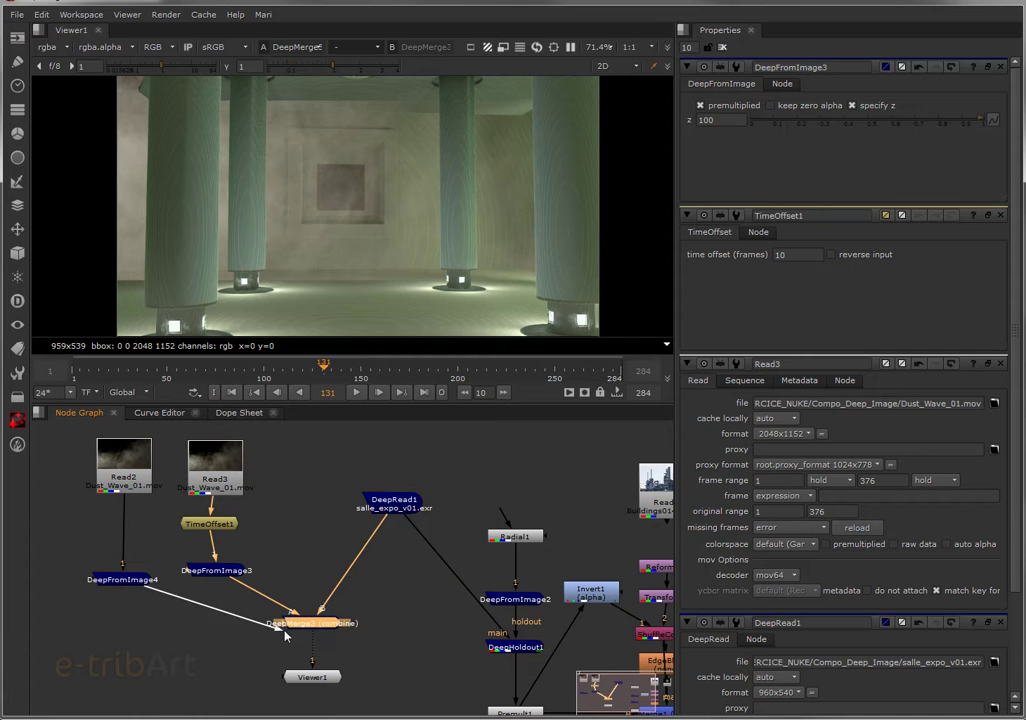
key(ctrl)
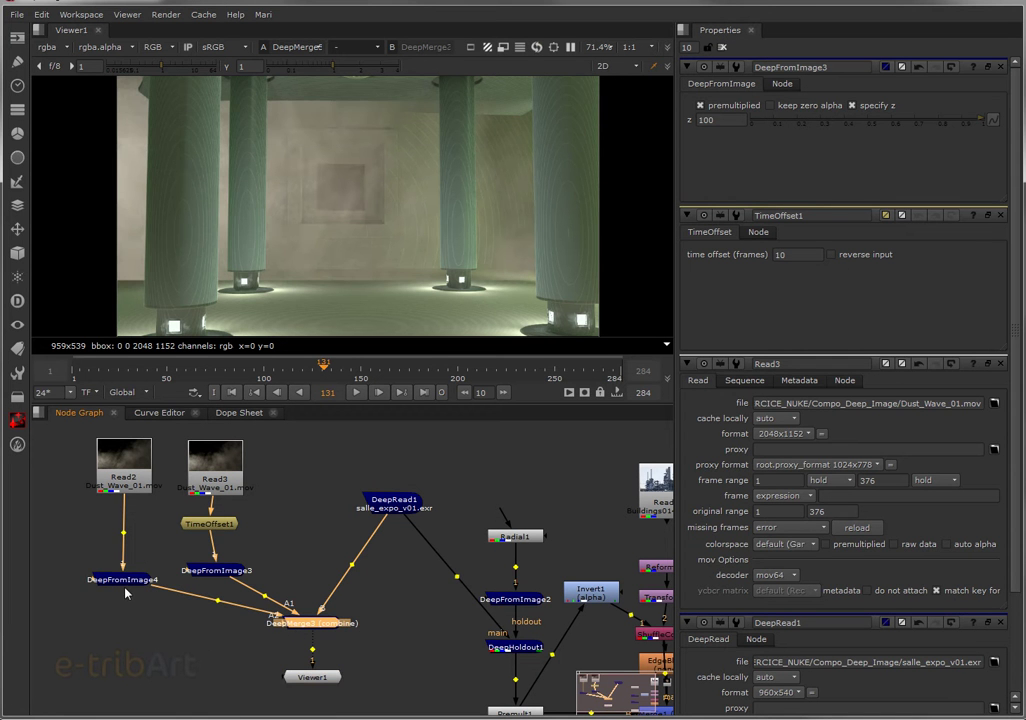
Step: Set the z depth of DeepFromImage4 to 50
double_click(121, 580)
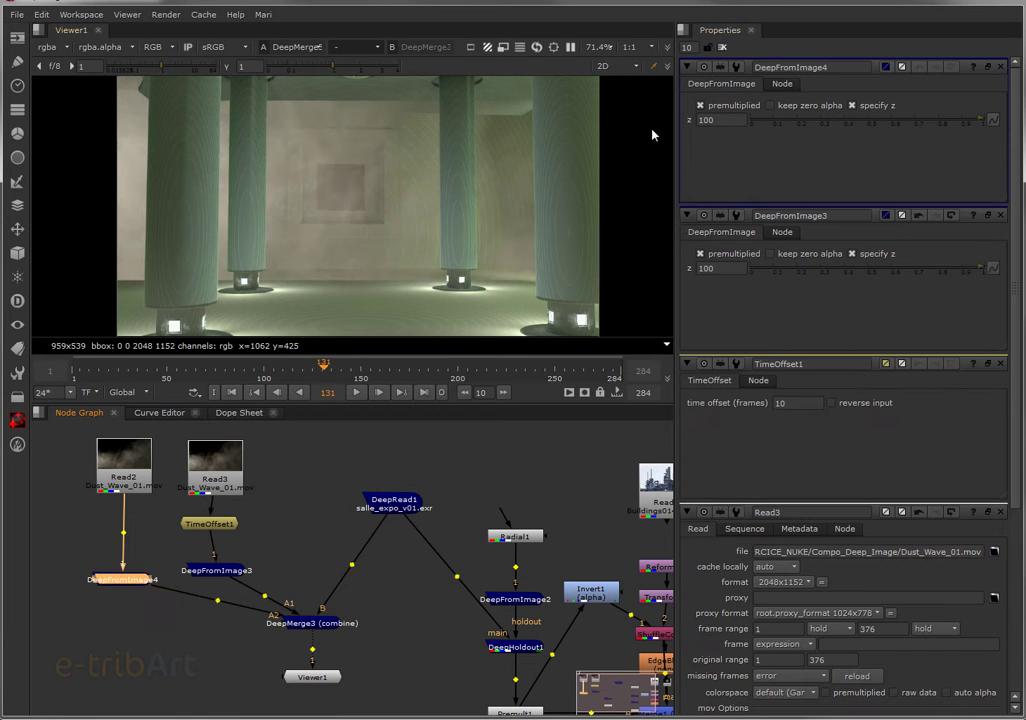
text(50)
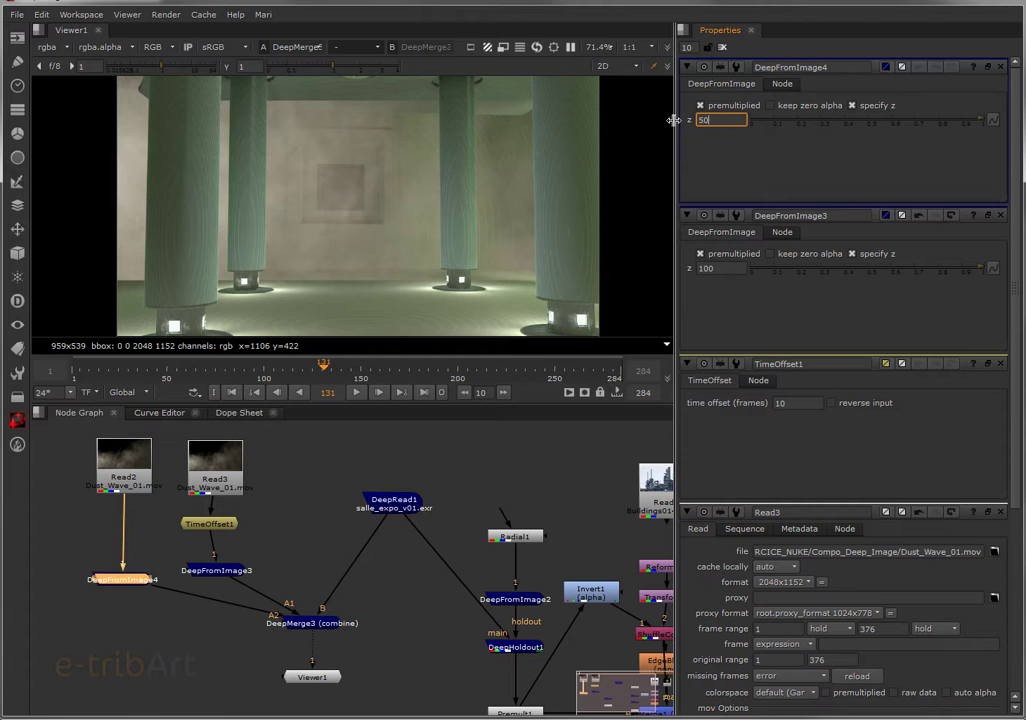
key(Return)
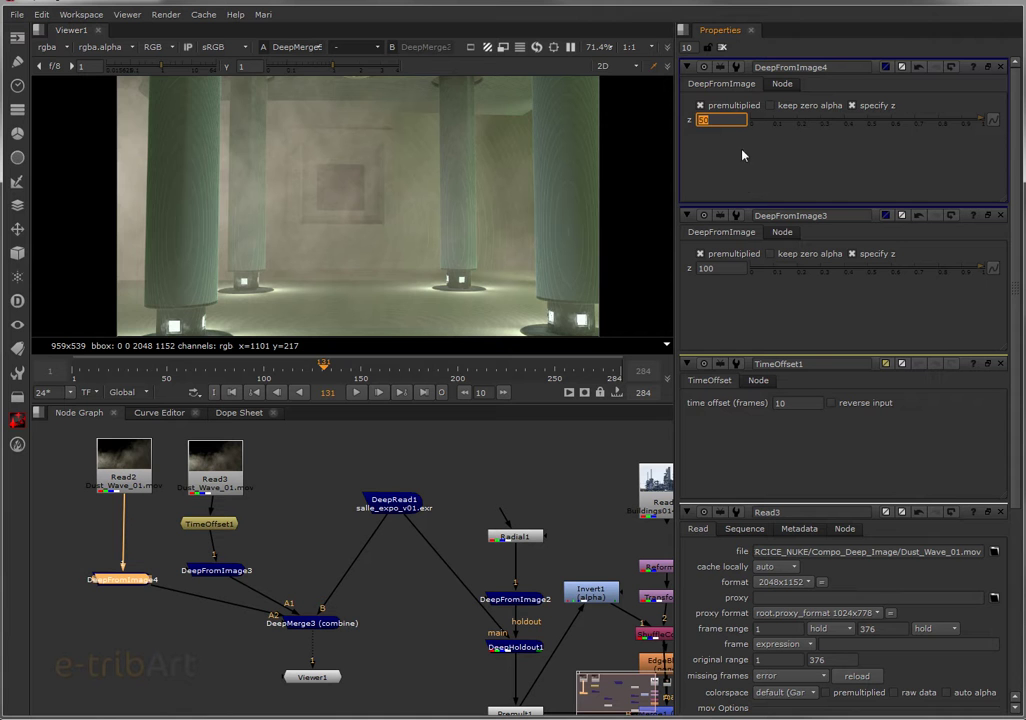
Step: Try a z depth of 40 on DeepFromImage4, and return it to 50
click(727, 121)
key(Return)
text(40)
key(Return)
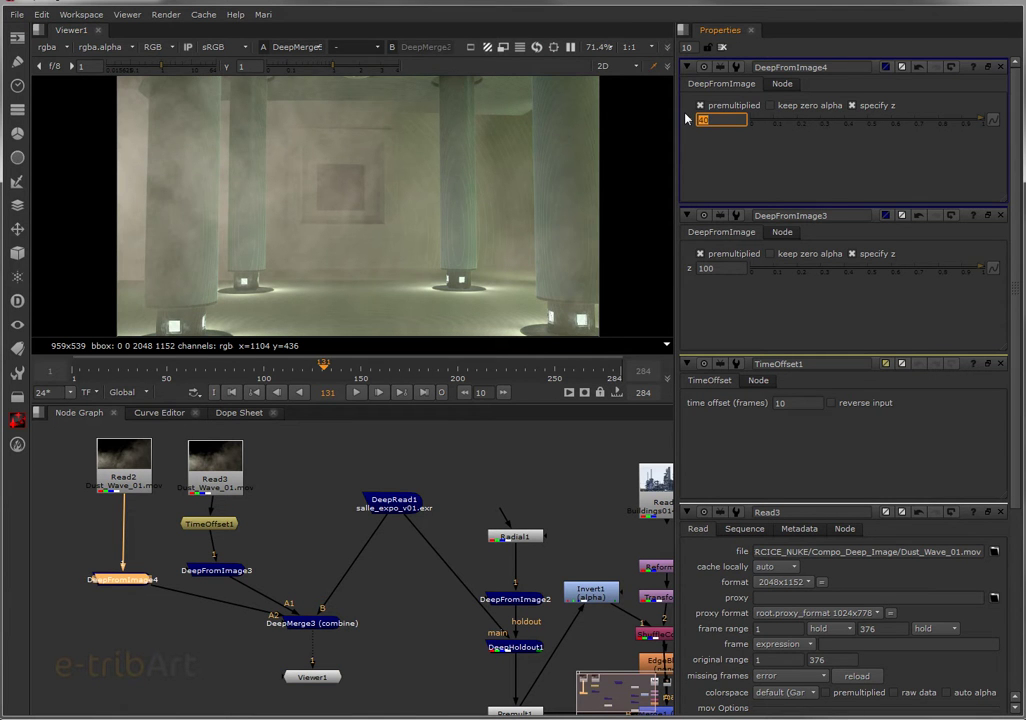
text(50)
key(Return)
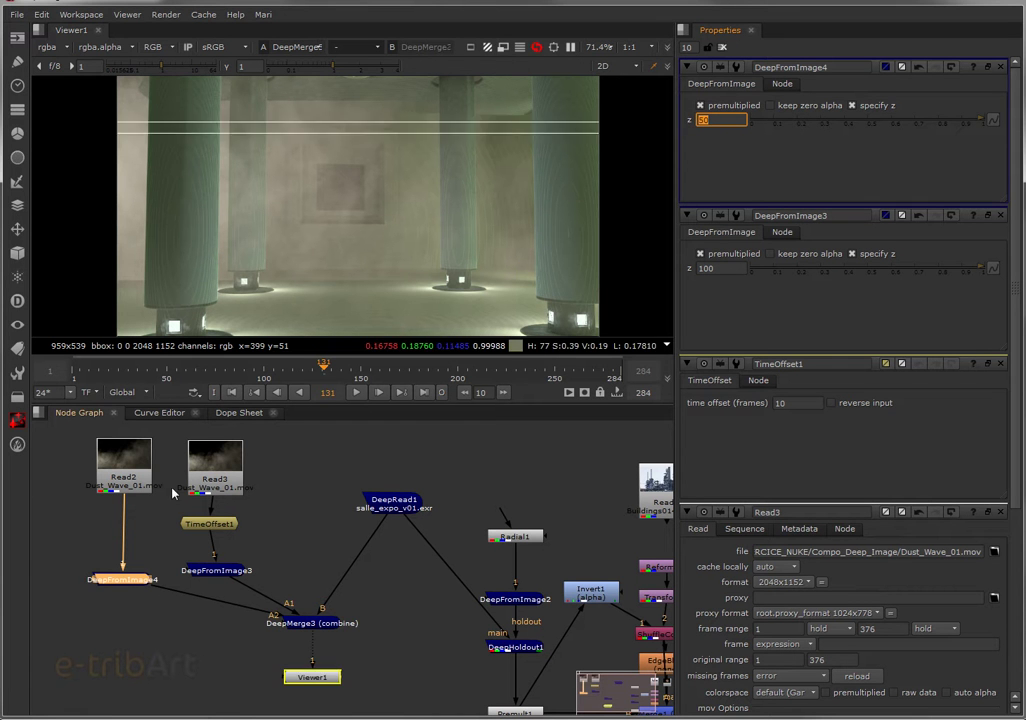
Step: Play the merged dust and room composite from frame 62
drag(215, 469, 203, 468)
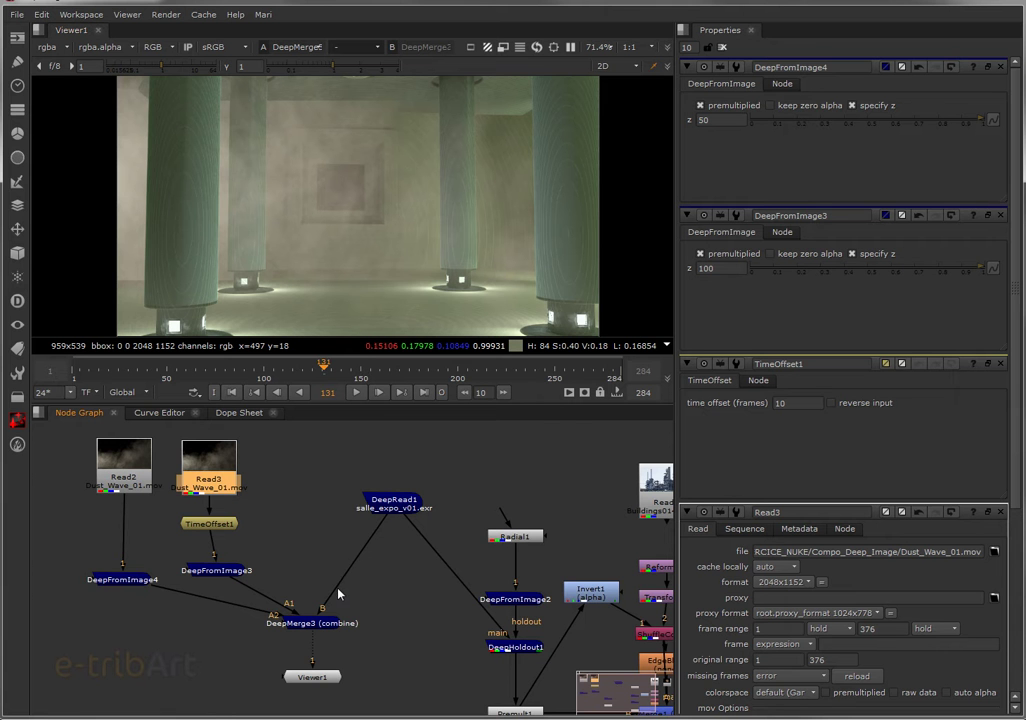
middle_drag(335, 589, 306, 576)
scroll(384, 589, down, 2)
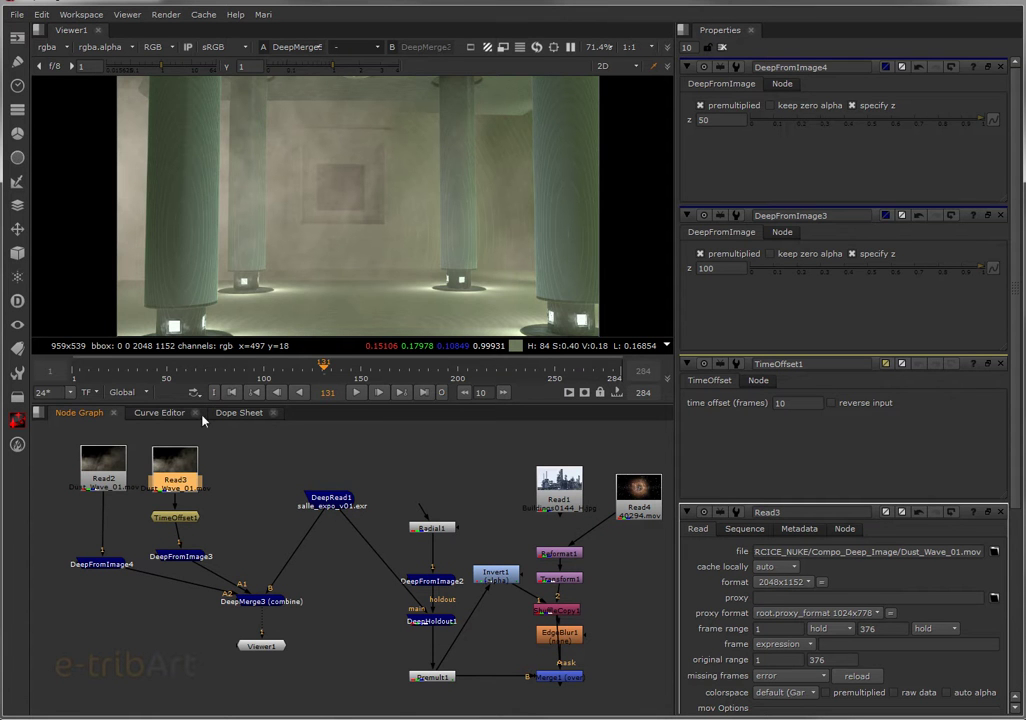
click(191, 371)
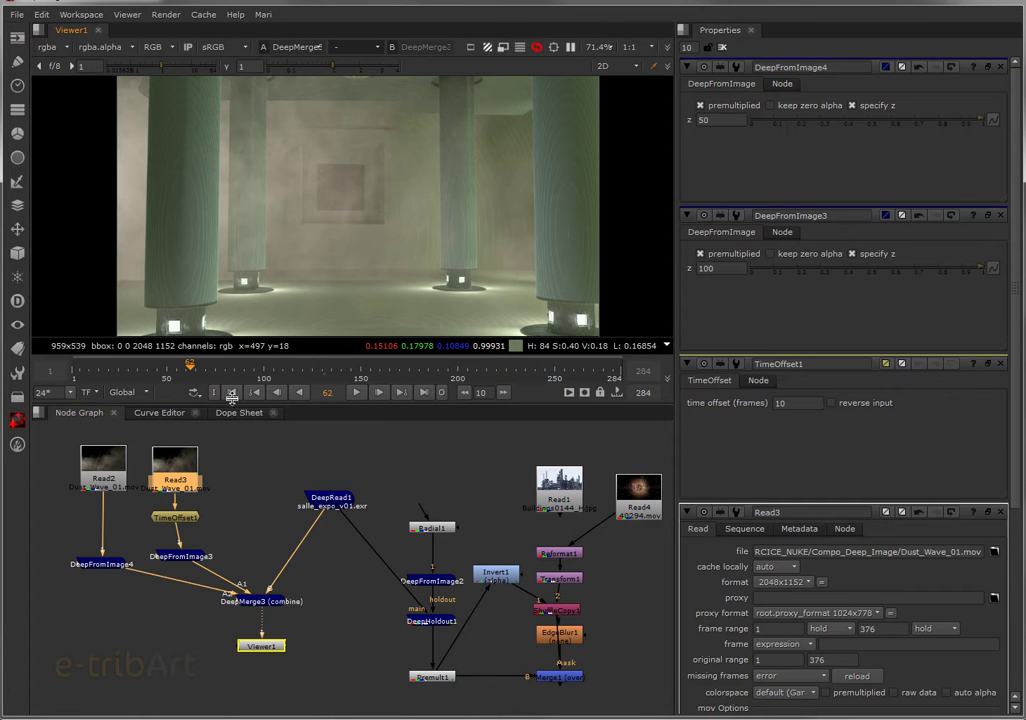
click(357, 396)
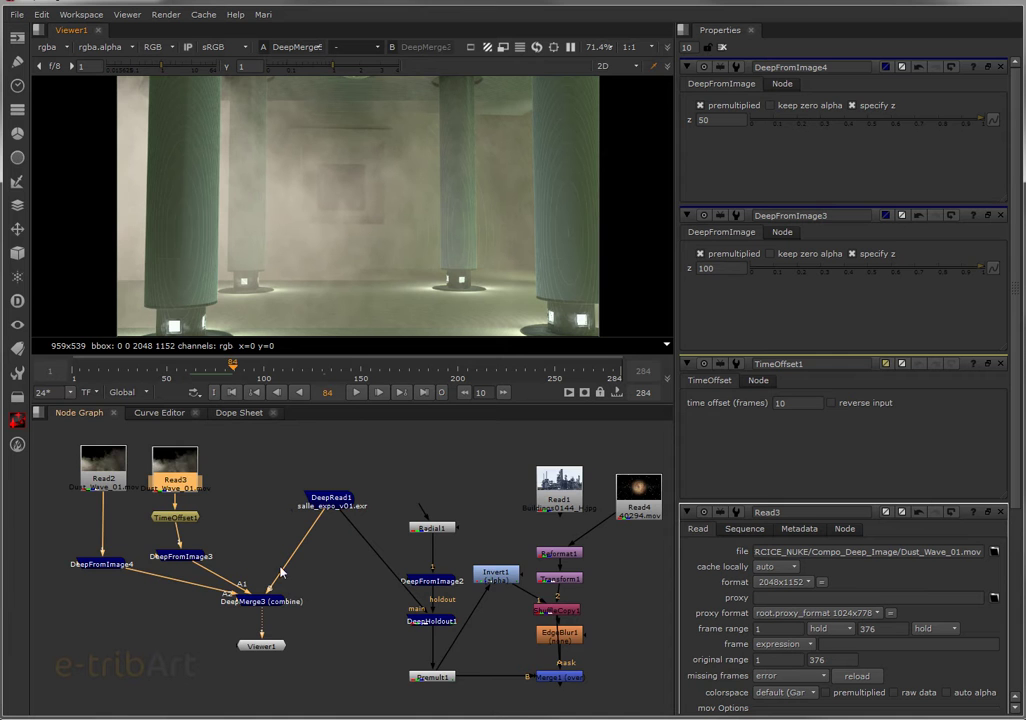
Step: Move Viewer1 below Merge1 and connect it to Merge1 to display the explosion composite
middle_drag(237, 536, 187, 510)
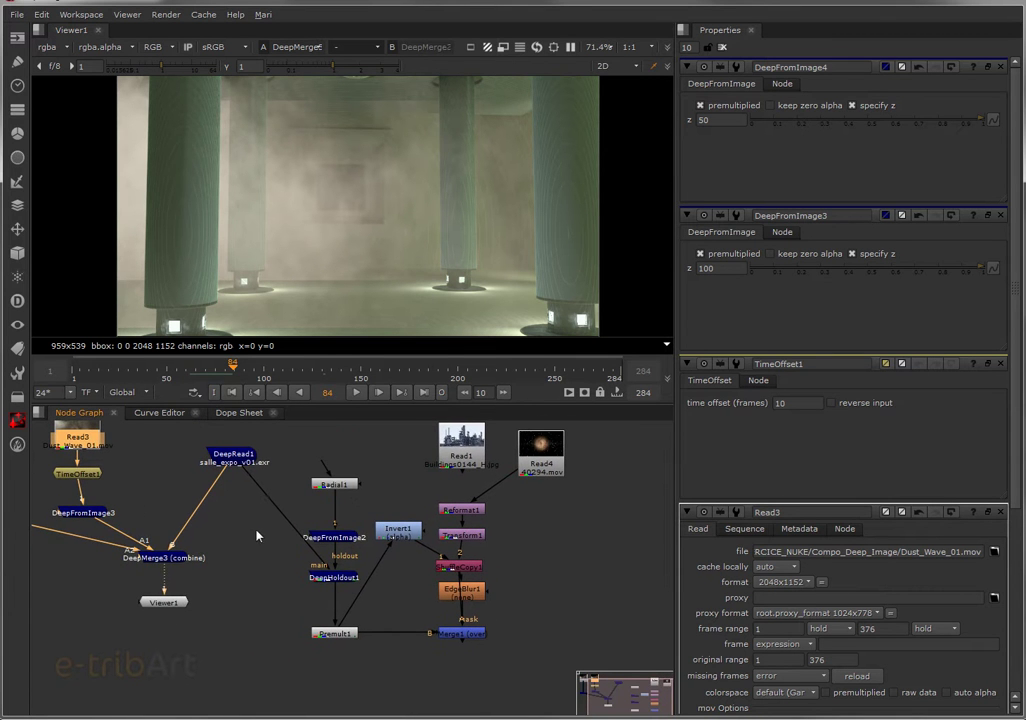
click(347, 487)
drag(347, 487, 347, 482)
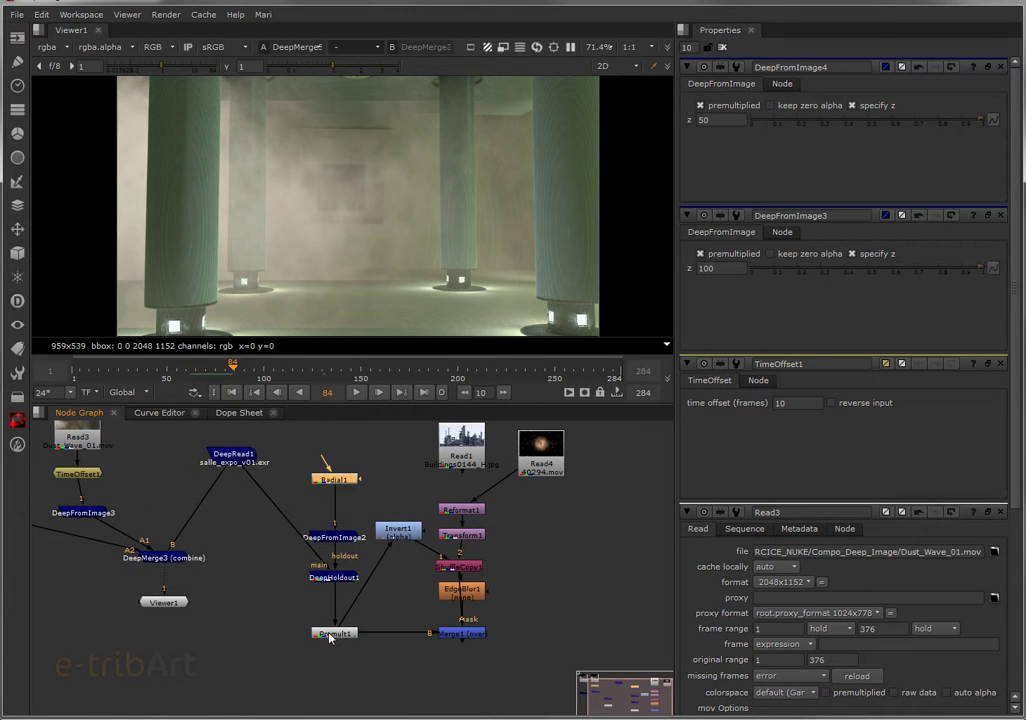
drag(180, 602, 464, 661)
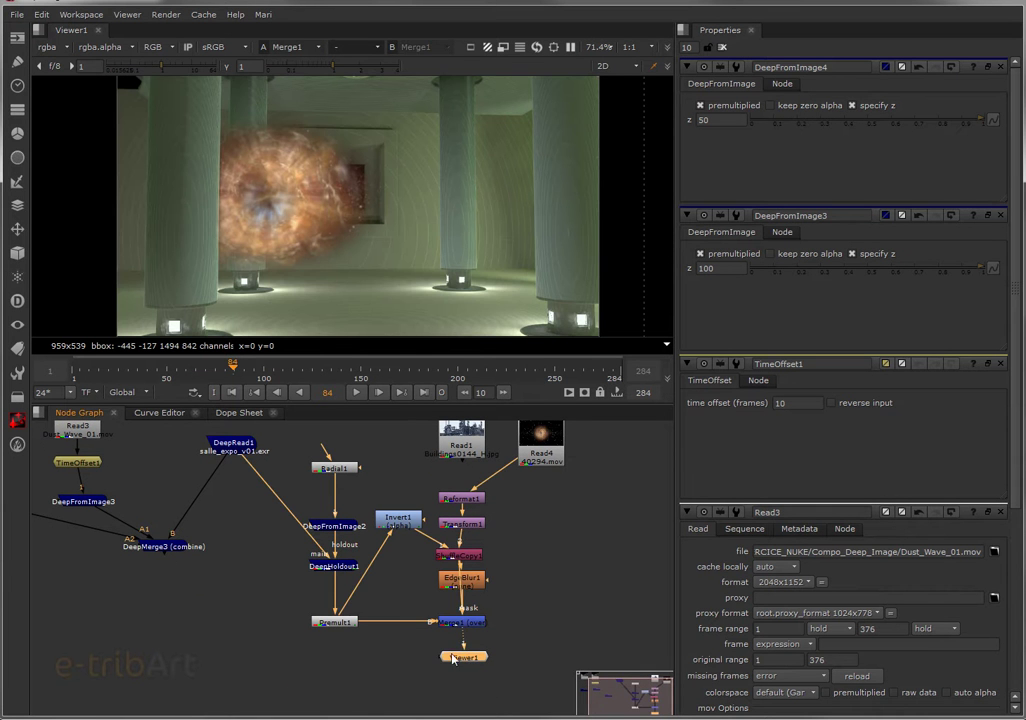
Step: Display the Radial1 mask in Viewer1 and look up where the Draw nodes are offered
middle_drag(246, 458, 266, 473)
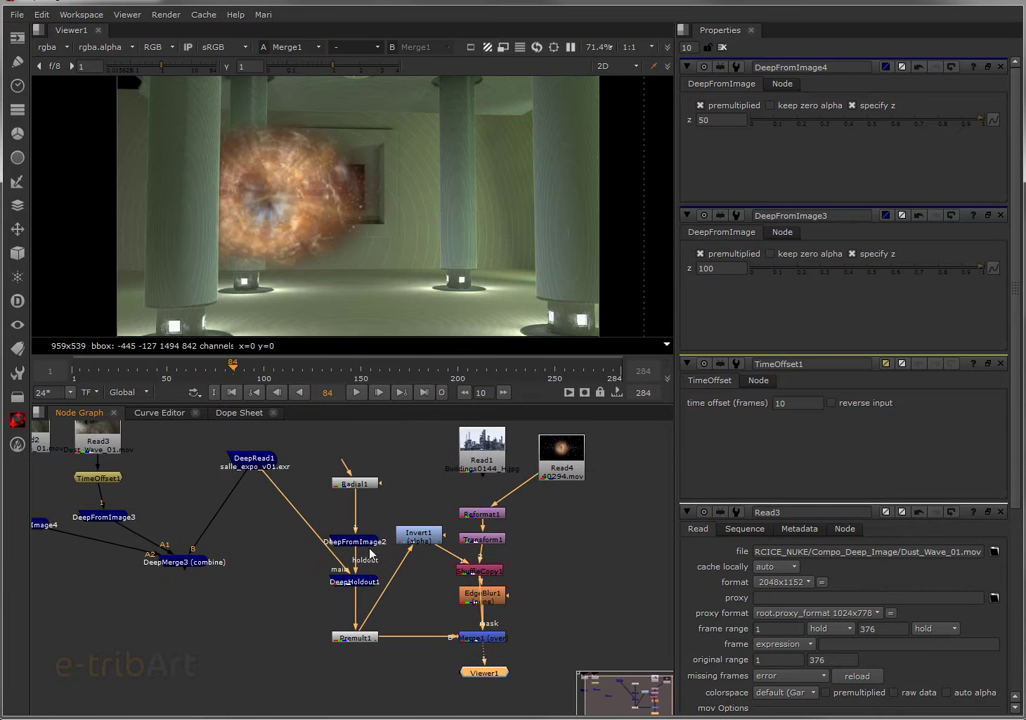
click(259, 470)
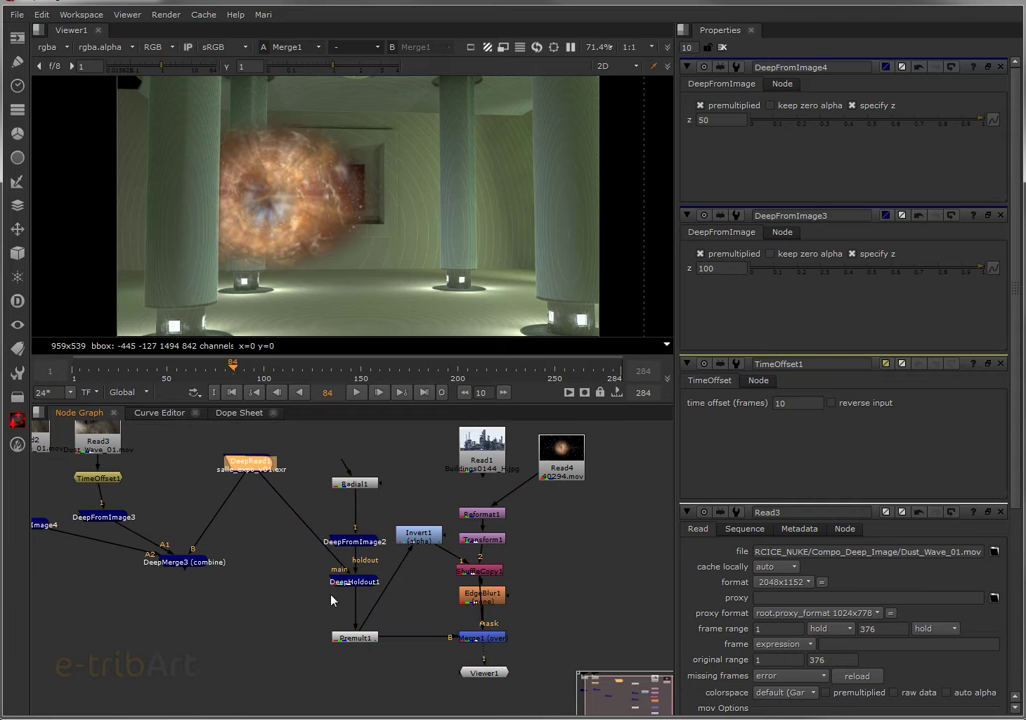
click(352, 536)
click(357, 485)
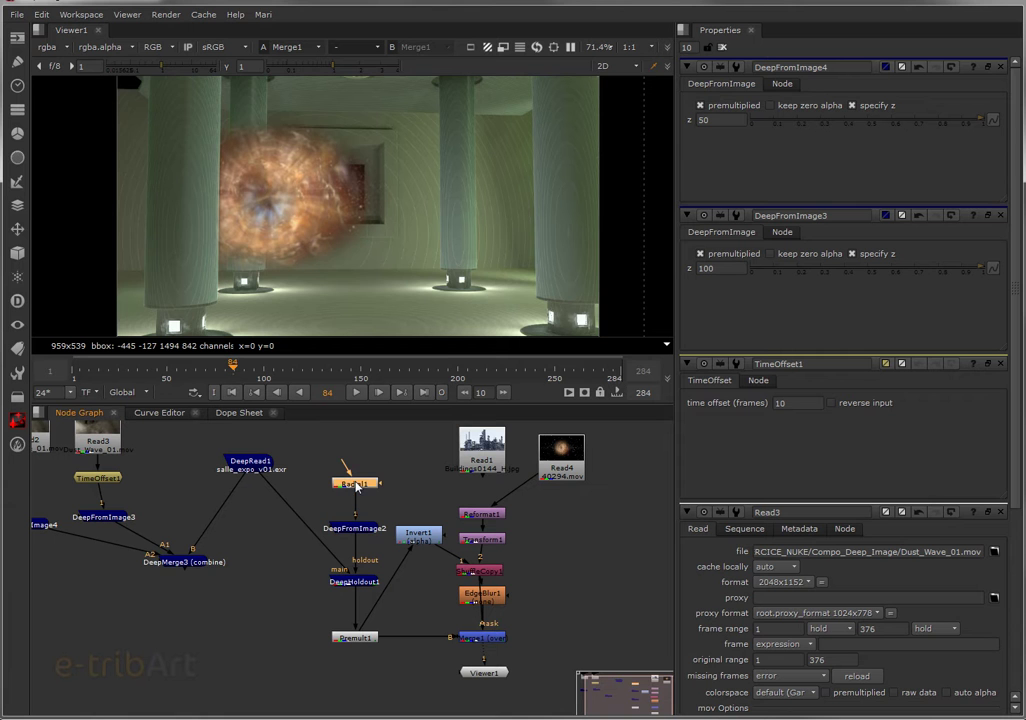
key(1)
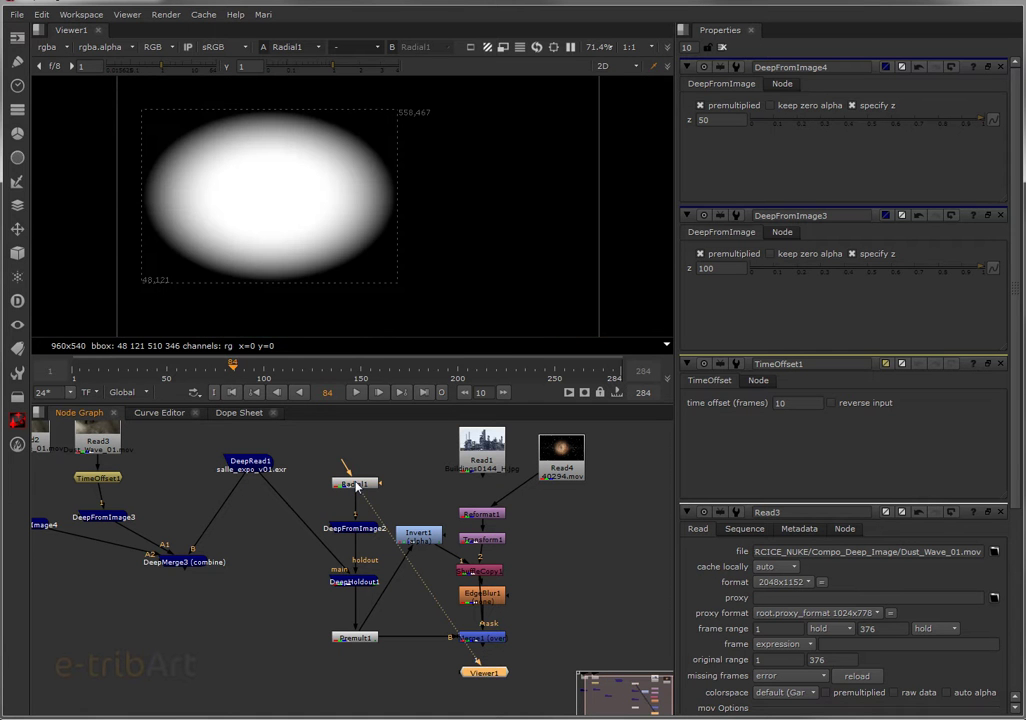
click(17, 61)
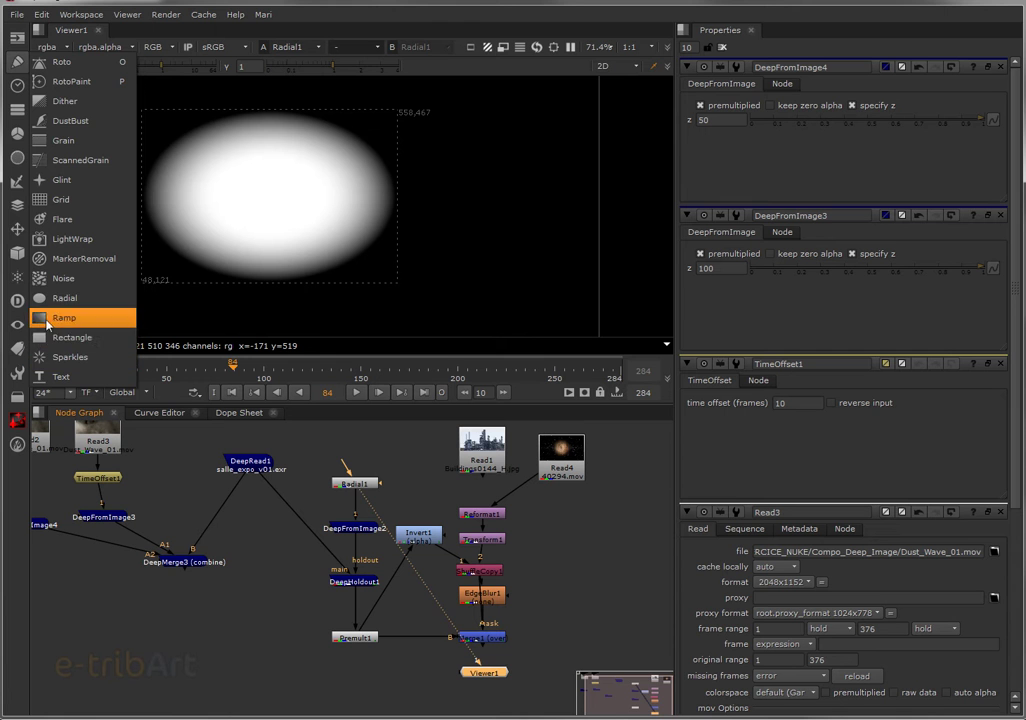
click(176, 482)
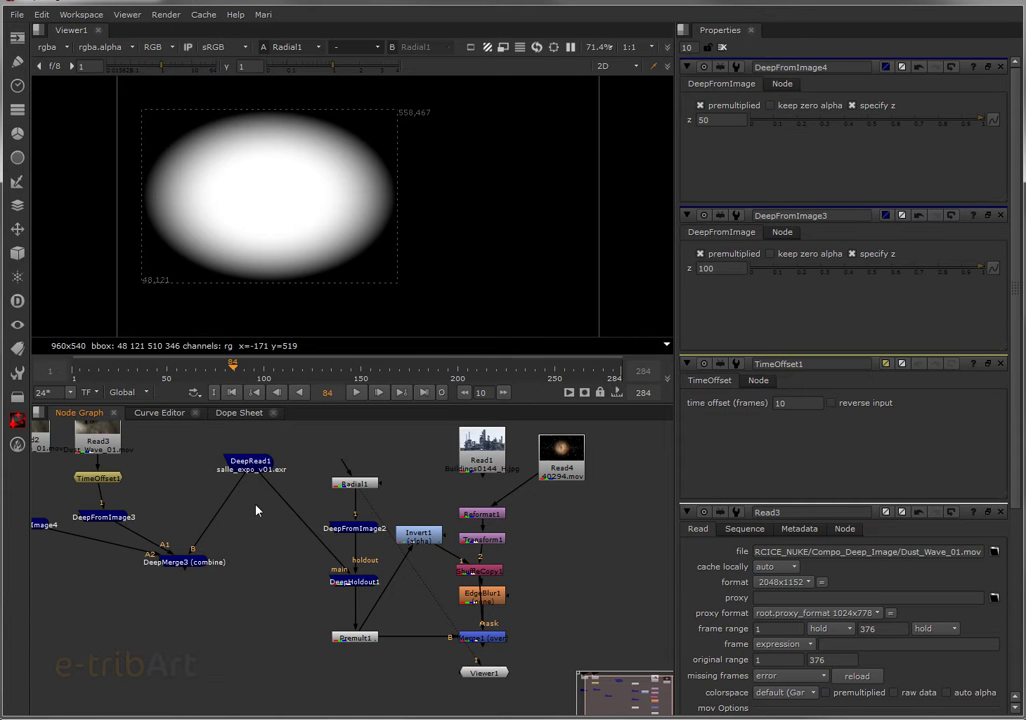
Step: Shift DeepFromImage2 slightly closer to Radial1 and open its properties at the z depth value
click(350, 484)
drag(351, 534, 350, 528)
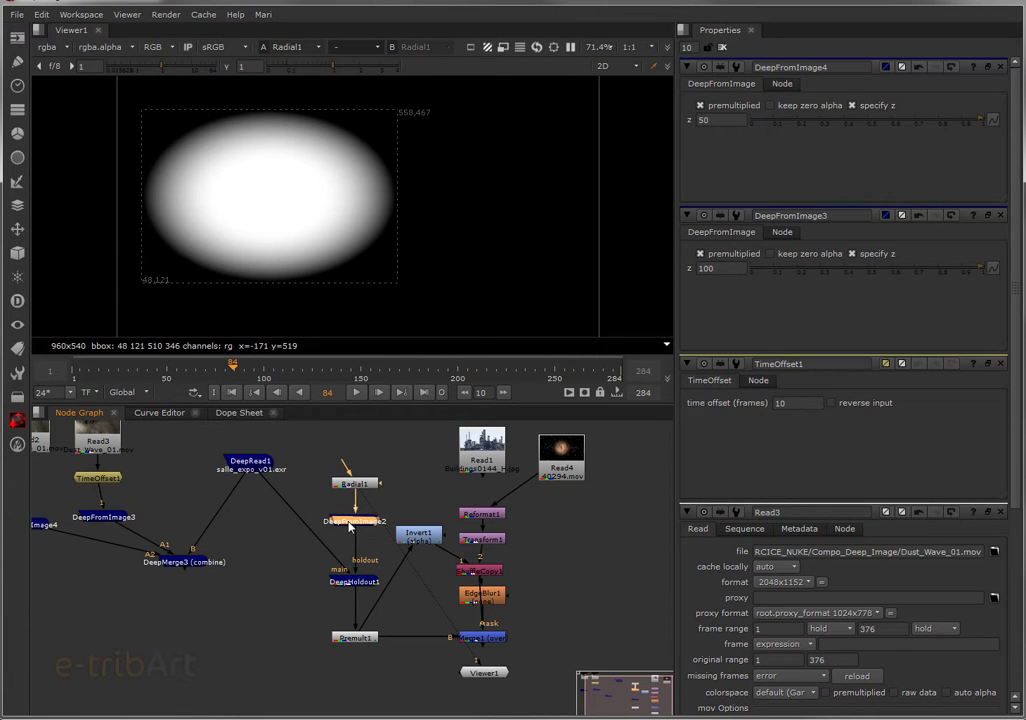
double_click(350, 528)
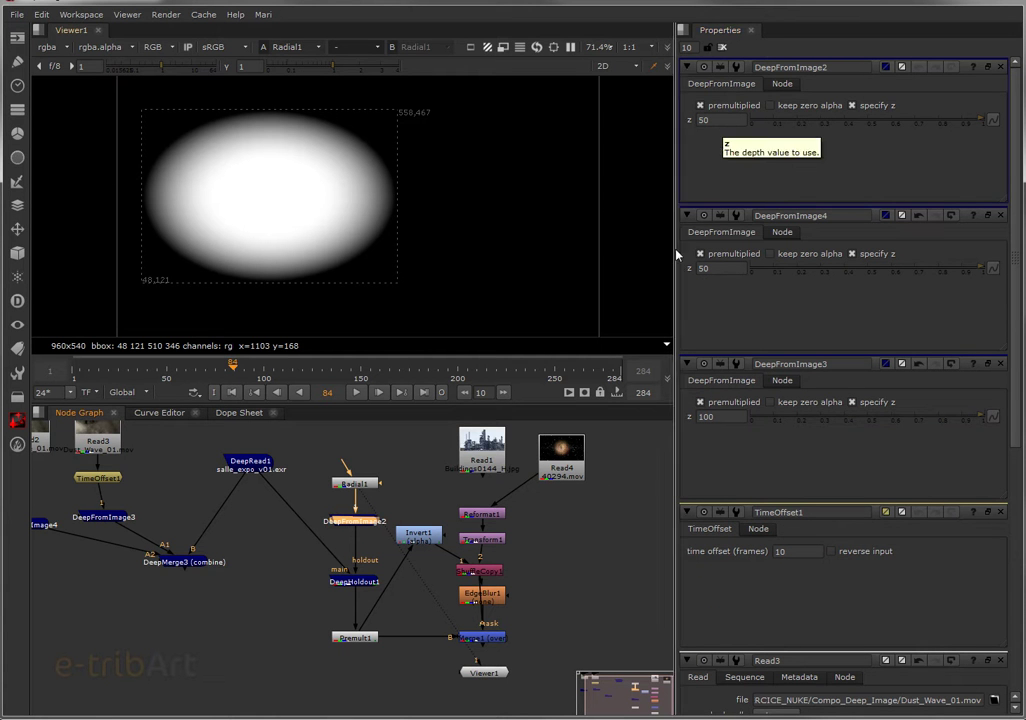
click(708, 120)
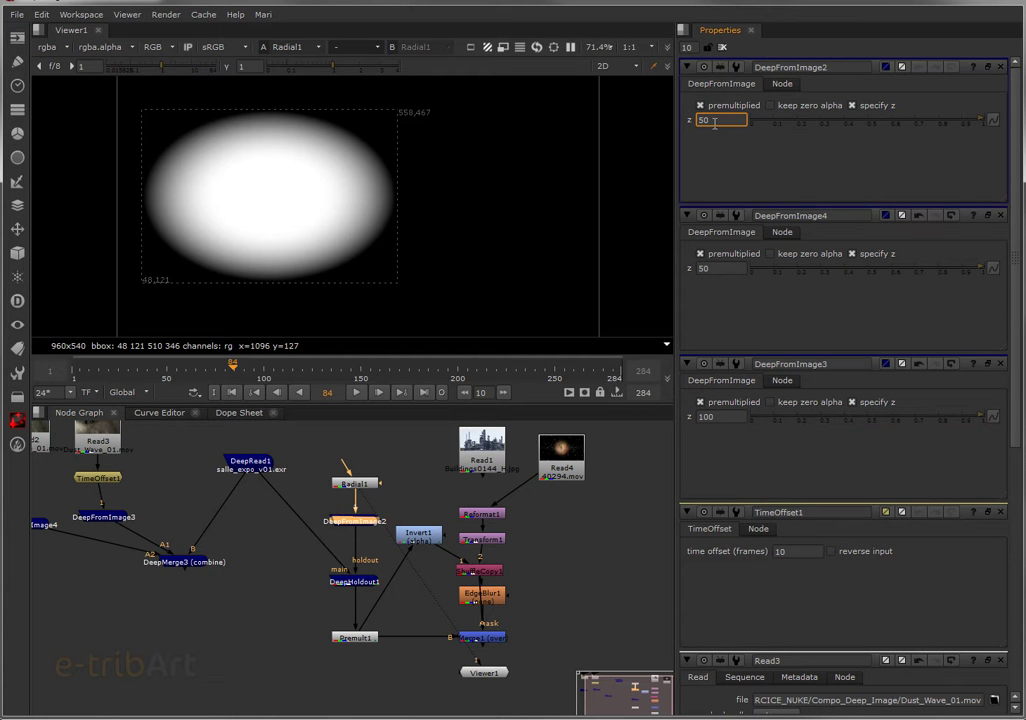
Step: Look up DeepHoldout among the deep nodes, and display DeepHoldout1 in Viewer1
click(369, 583)
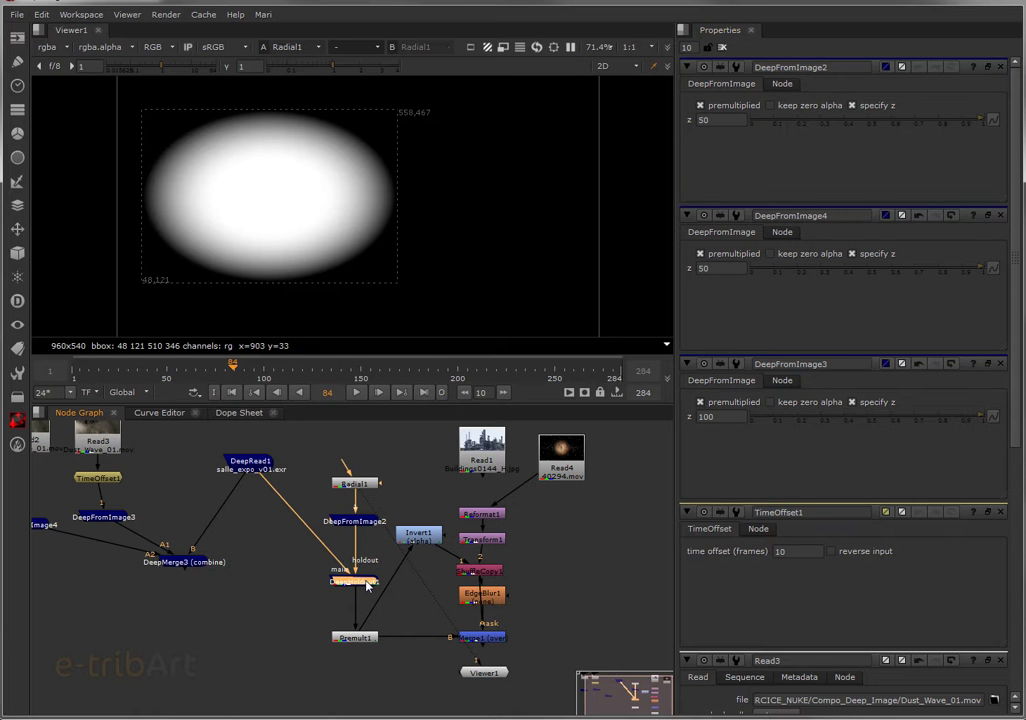
click(17, 301)
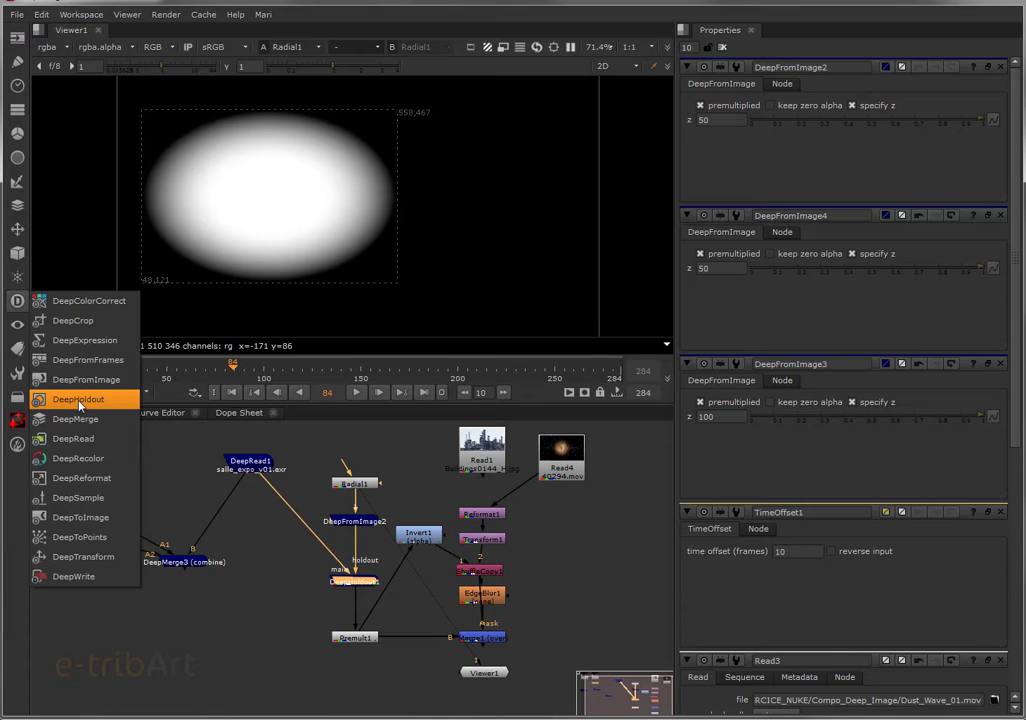
click(305, 590)
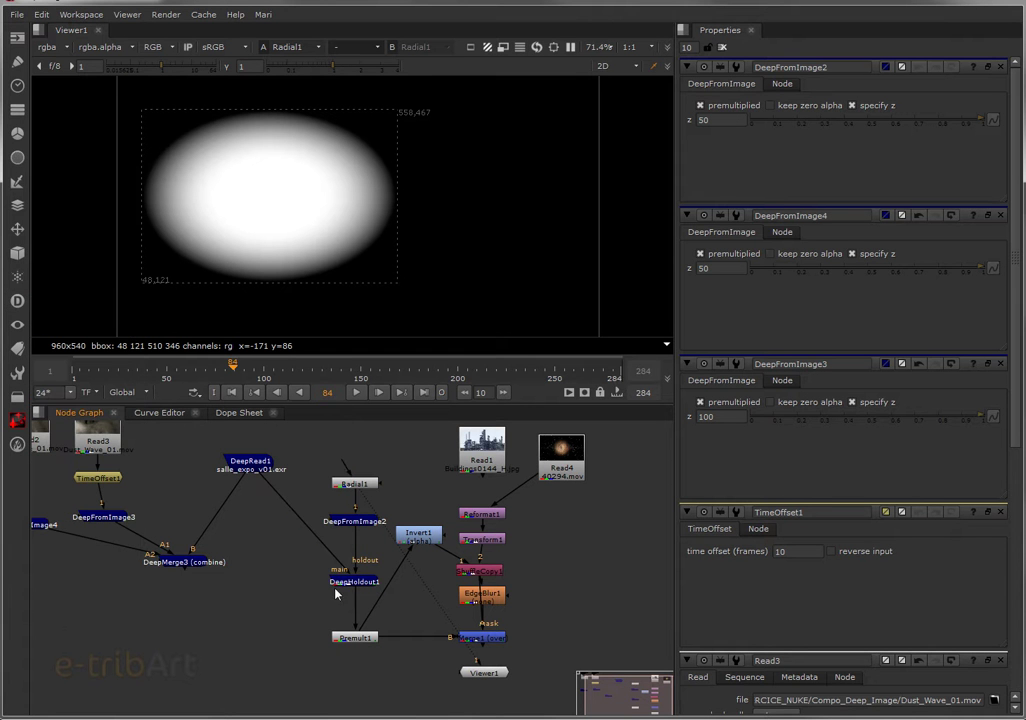
click(354, 587)
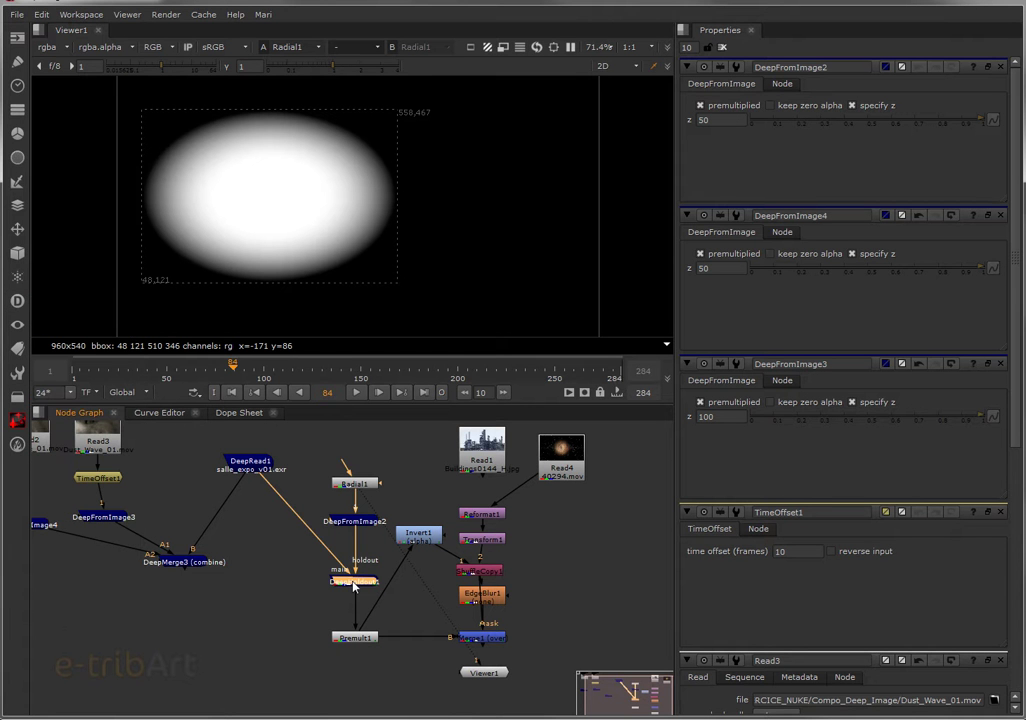
key(1)
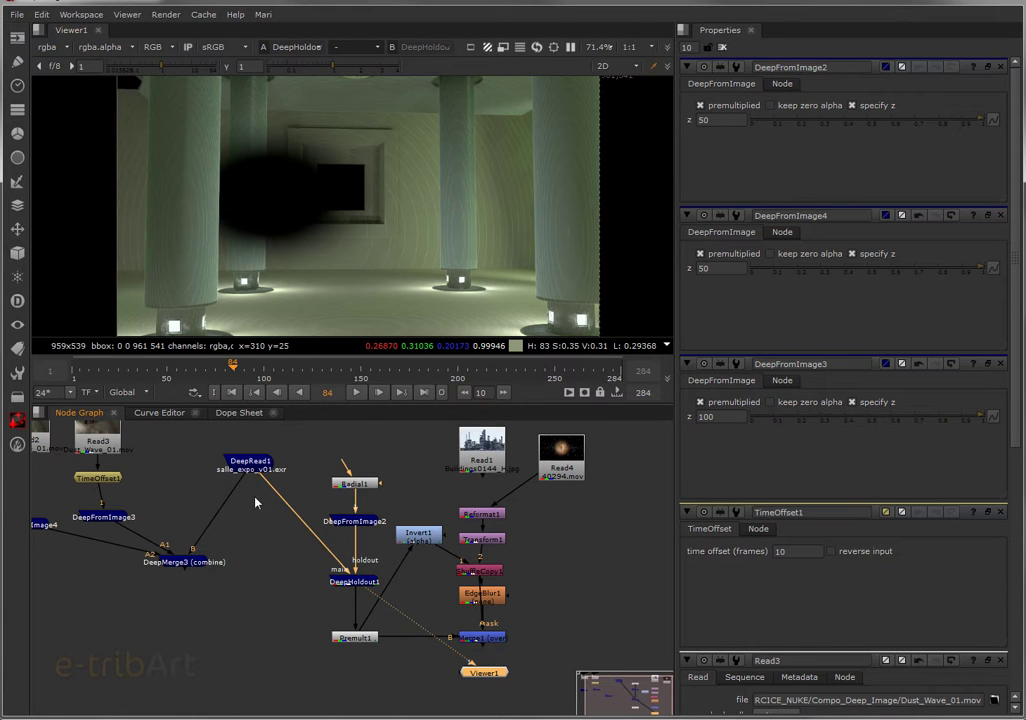
Step: Detach DeepHoldout1 from its inputs, and rewire holdout to DeepFromImage2 and main to DeepRead1
click(250, 468)
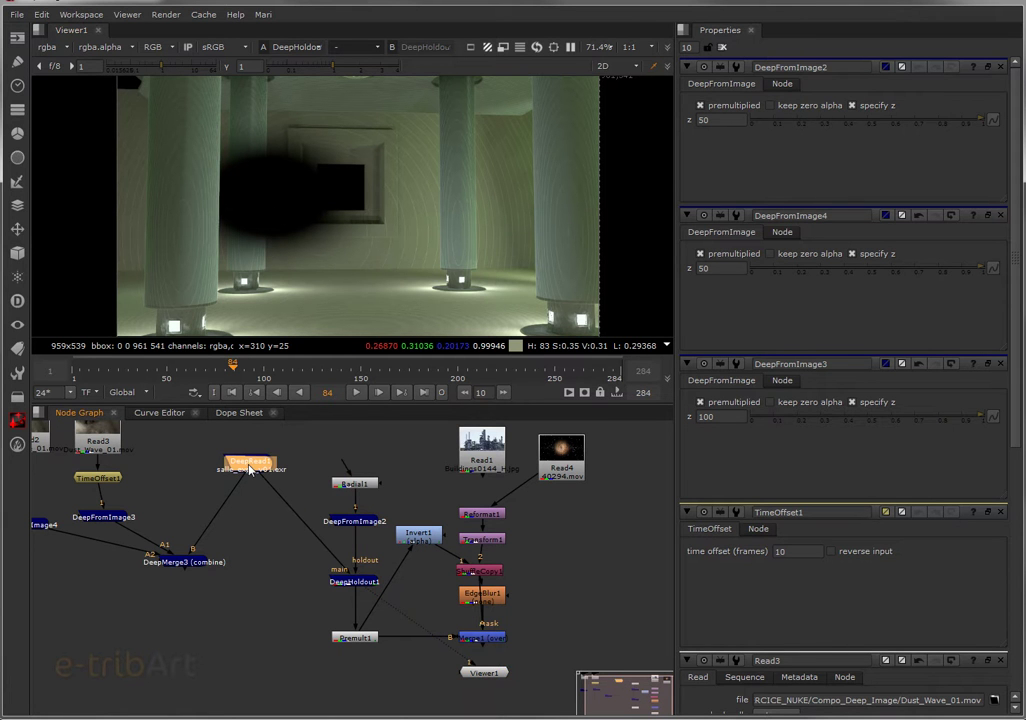
mouse_move(356, 567)
mouse_down()
mouse_move(368, 540)
mouse_move(359, 534)
mouse_move(352, 572)
mouse_move(260, 442)
mouse_move(351, 587)
mouse_up()
click(348, 577)
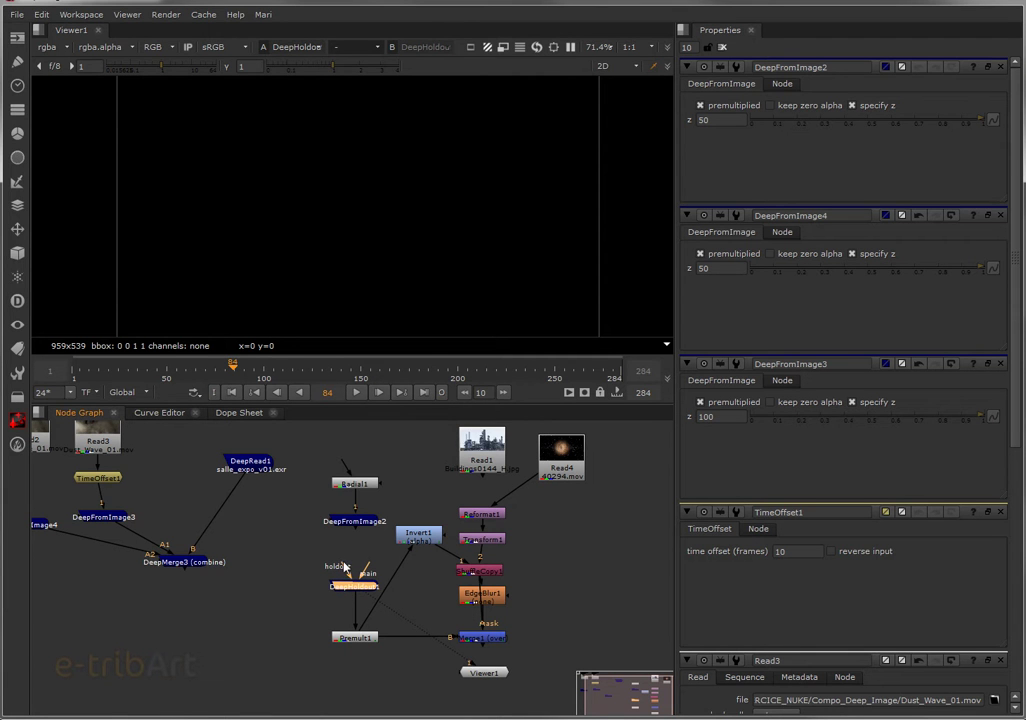
drag(345, 567, 357, 528)
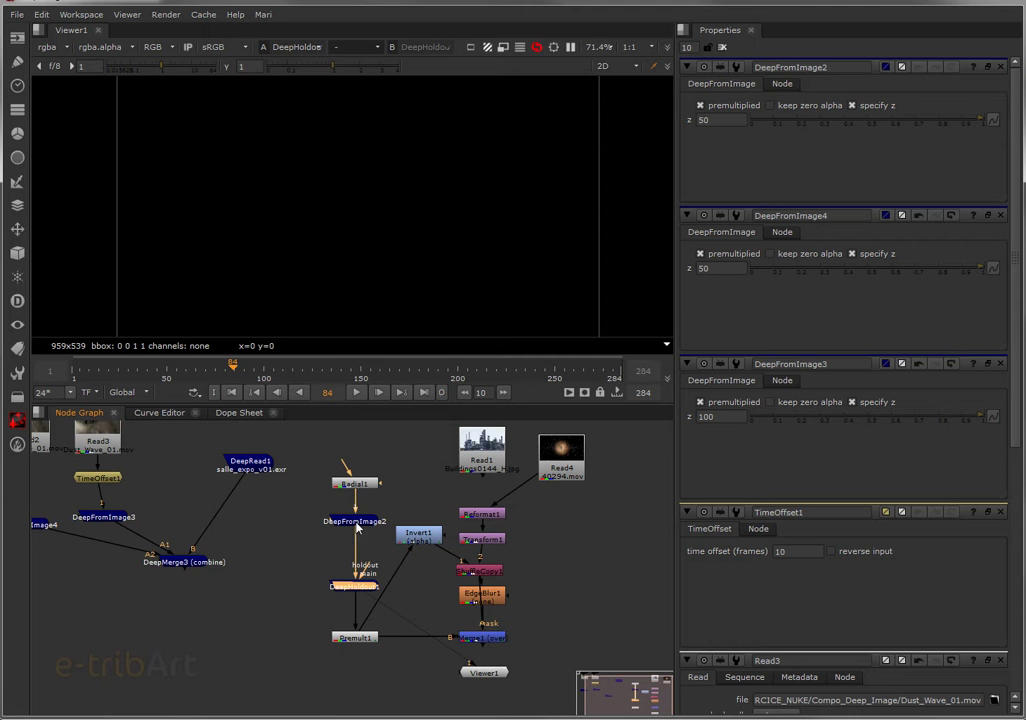
drag(337, 577, 252, 463)
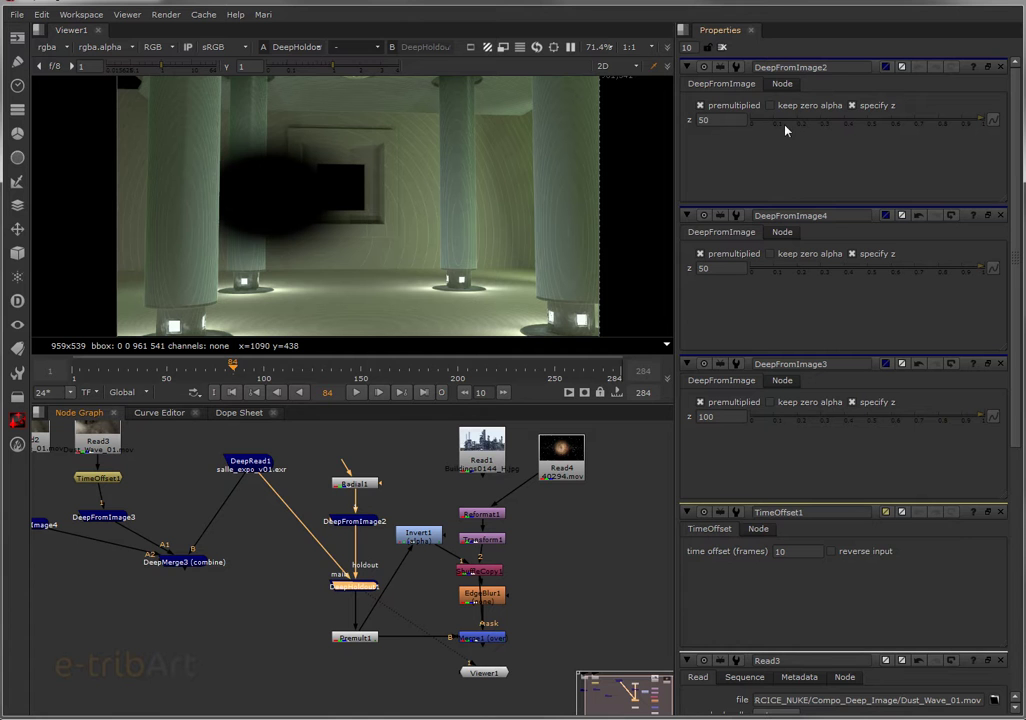
Step: Set the z depth of DeepFromImage2 to 100 to push the radial holdout behind the back pillars
double_click(715, 120)
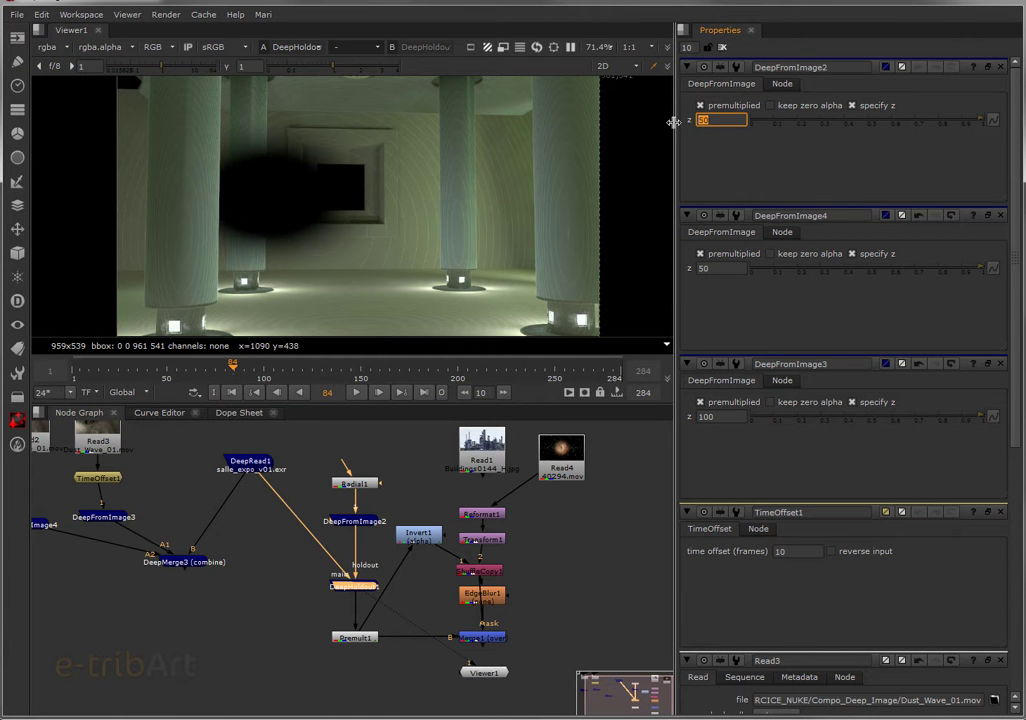
text(100)
key(Return)
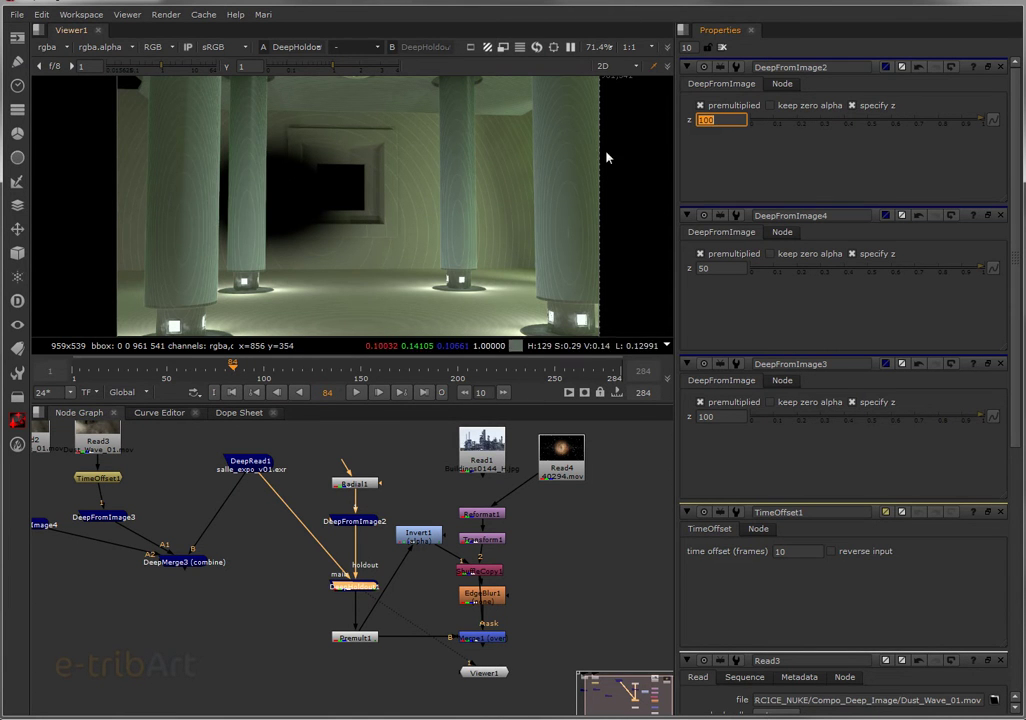
Step: Set the z depth of DeepFromImage2 to 50 to bring the radial holdout in front of the back pillar
text(50)
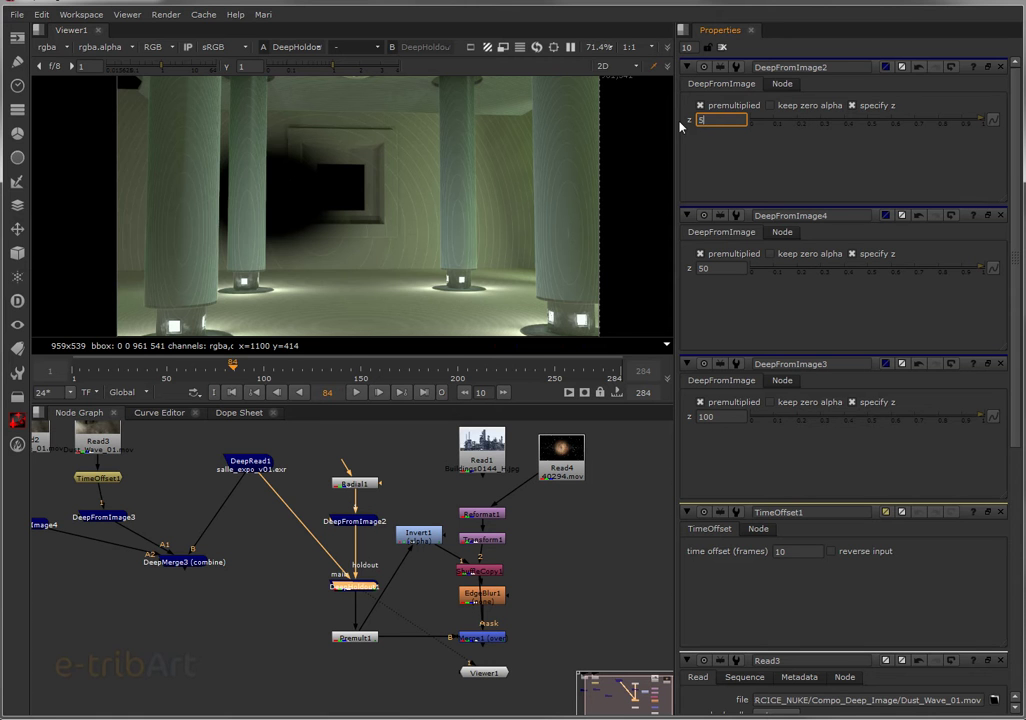
key(Return)
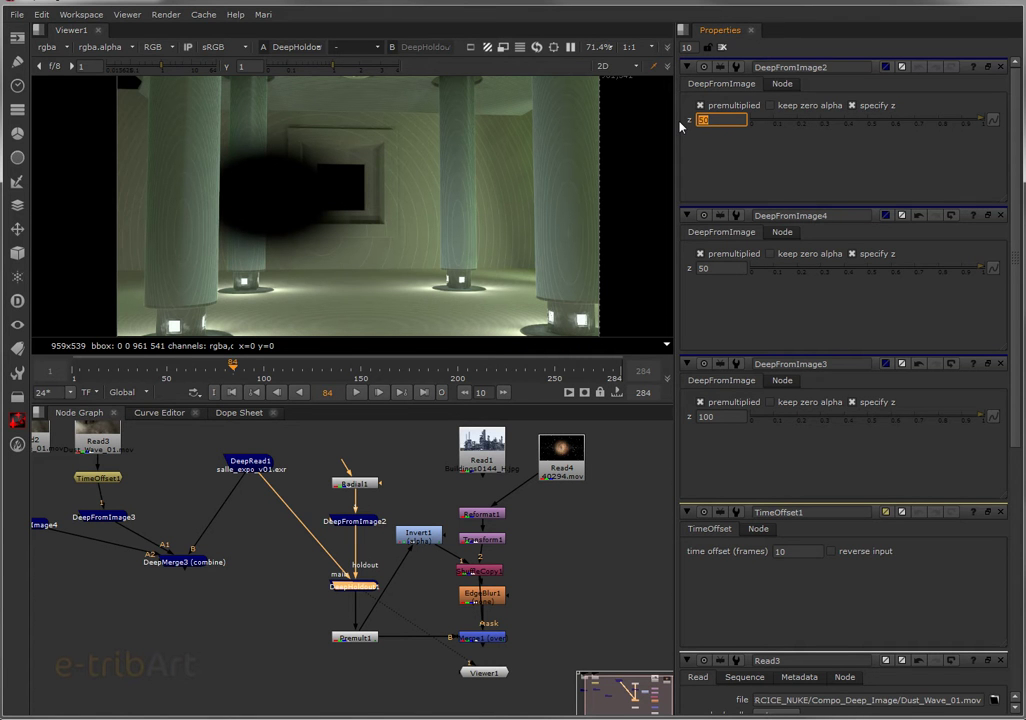
Step: Trace how the output of Premult1 passes through Invert1 into ShuffleCopy1
click(357, 640)
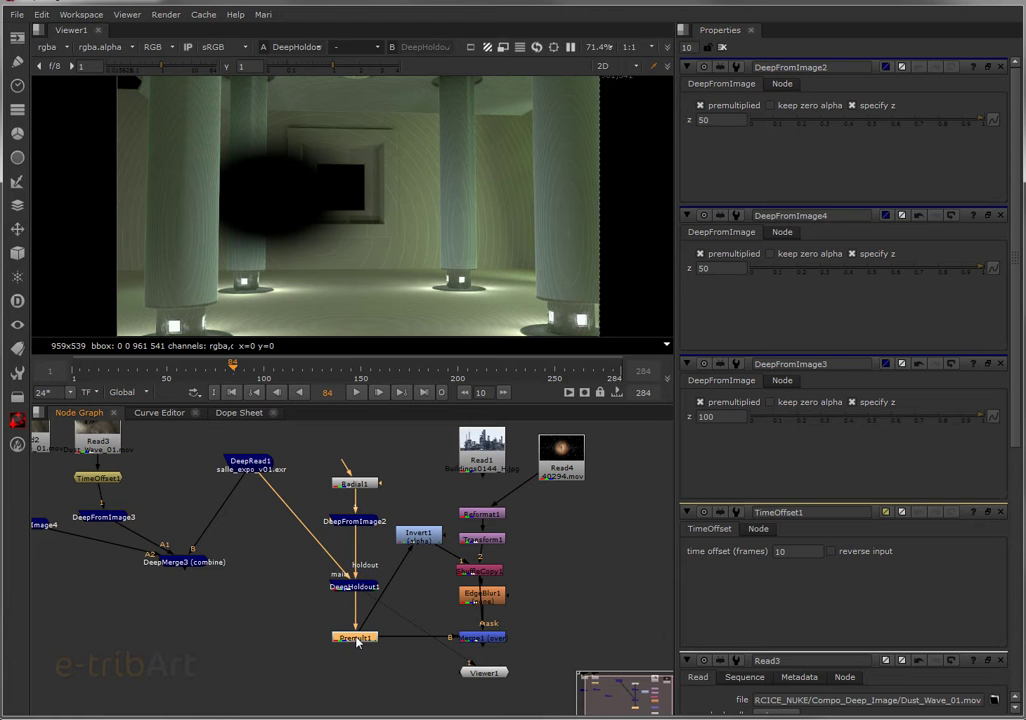
click(418, 538)
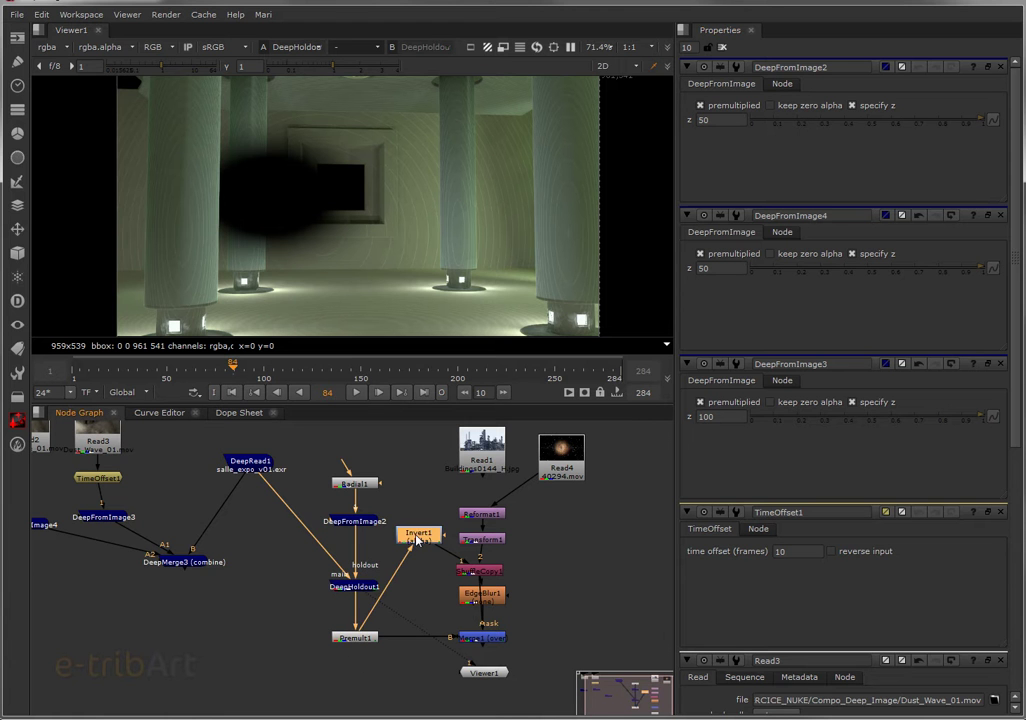
click(485, 570)
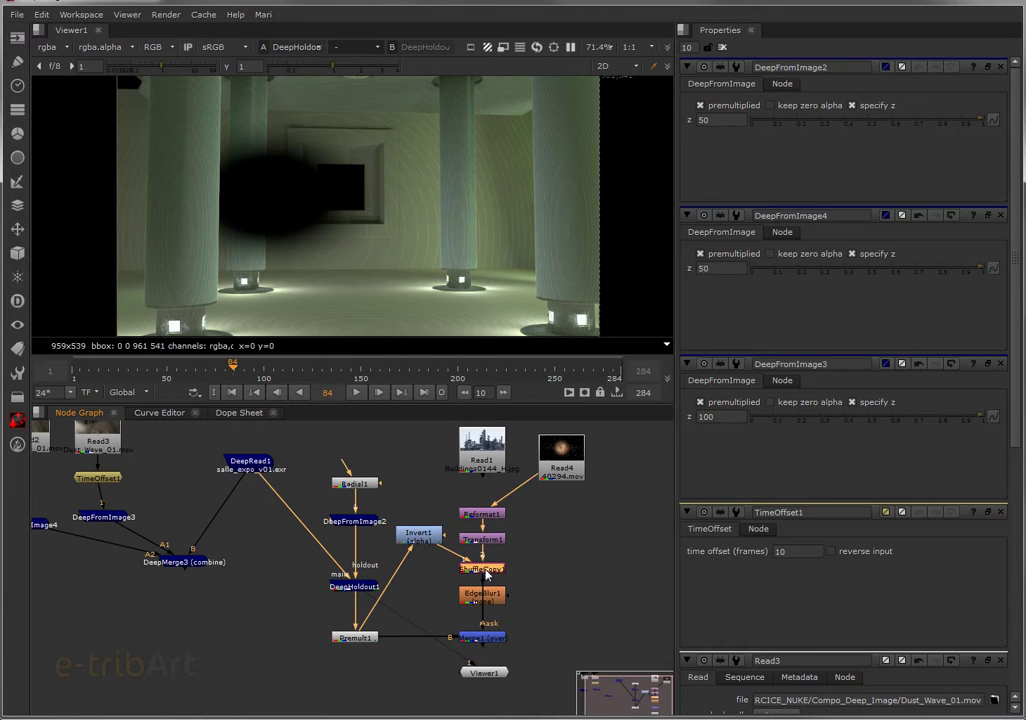
click(428, 545)
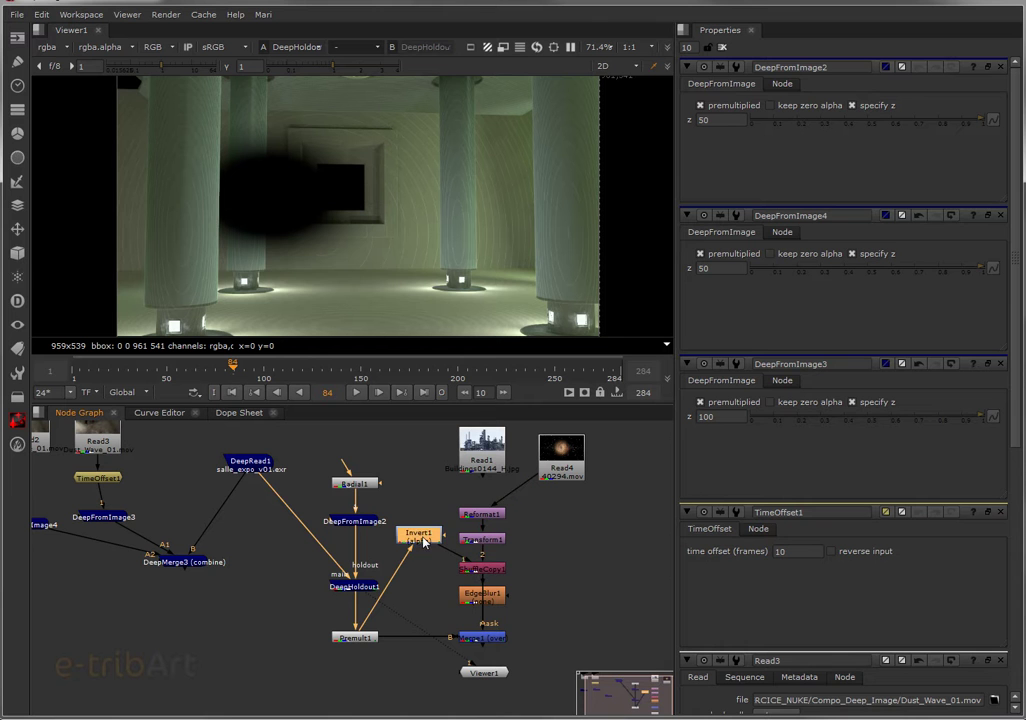
click(475, 572)
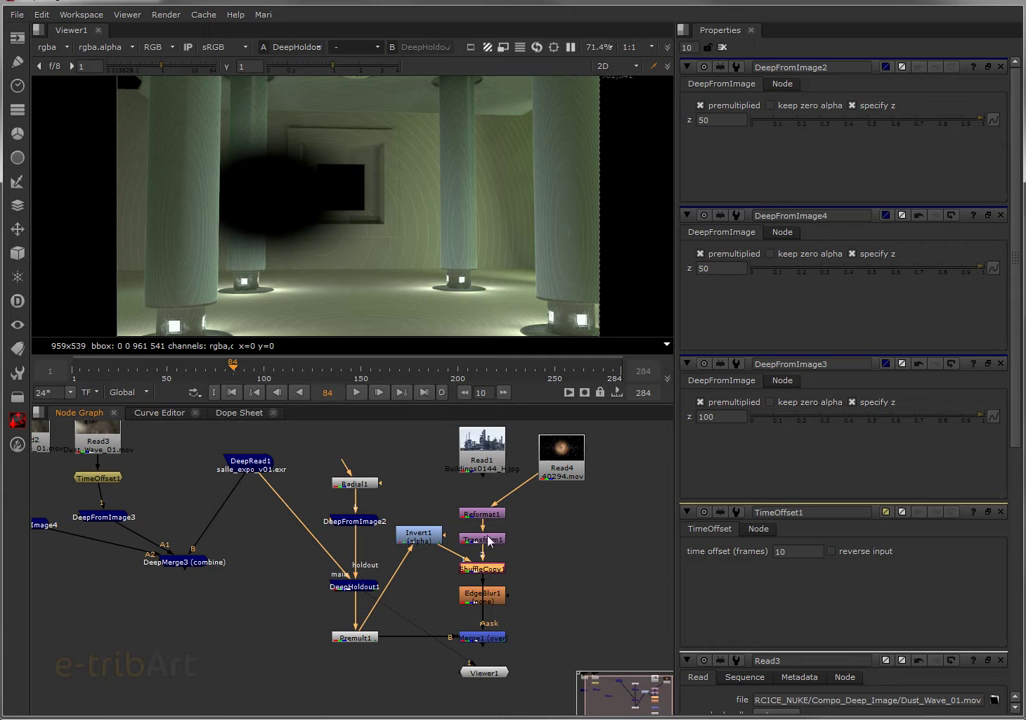
Step: Display the Read4 footage in Viewer1 and scrub to frame 120
click(561, 458)
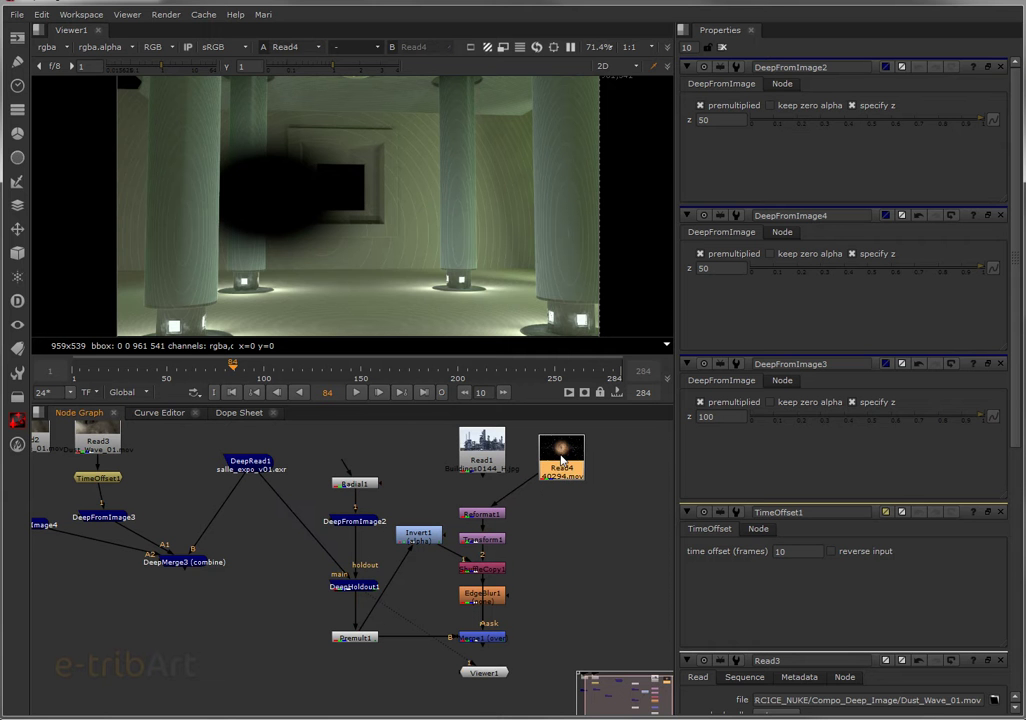
key(1)
mouse_move(275, 367)
mouse_down()
mouse_move(321, 368)
mouse_move(197, 368)
mouse_move(305, 375)
mouse_up()
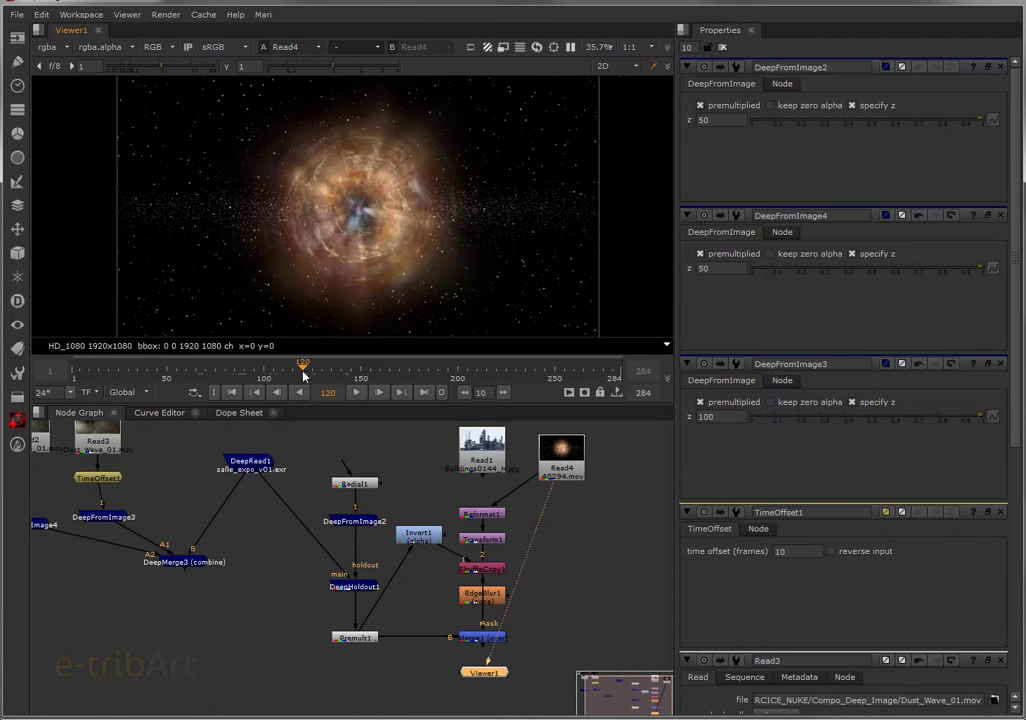
Step: View the outputs of Reformat1, Transform1, ShuffleCopy1 and EdgeBlur1 one after another in Viewer1
click(481, 515)
key(1)
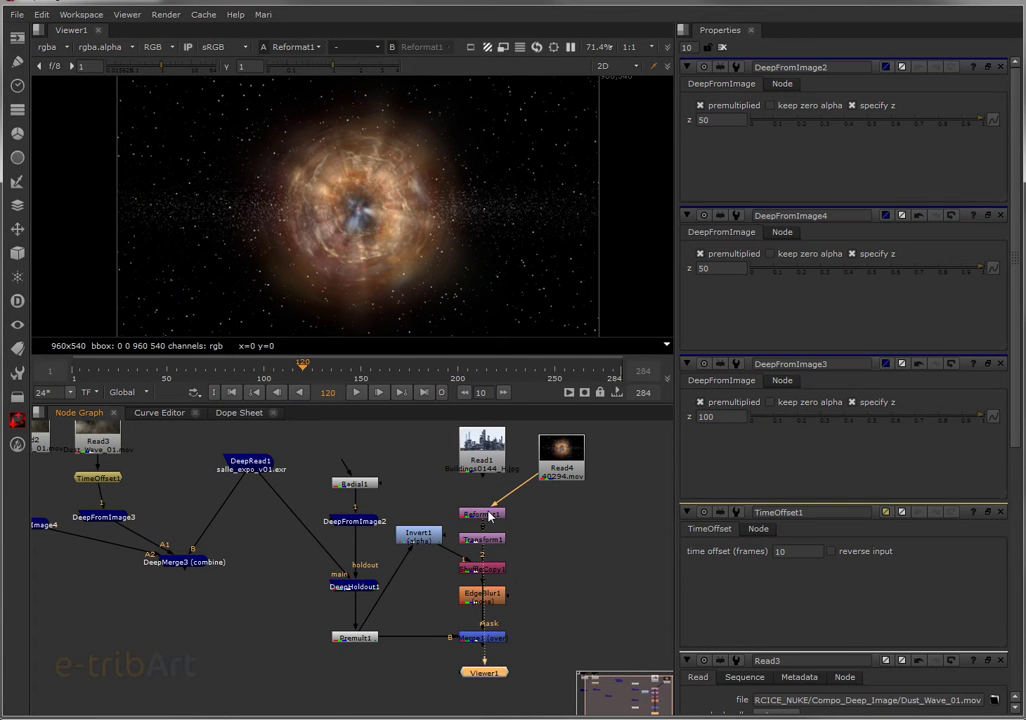
click(496, 541)
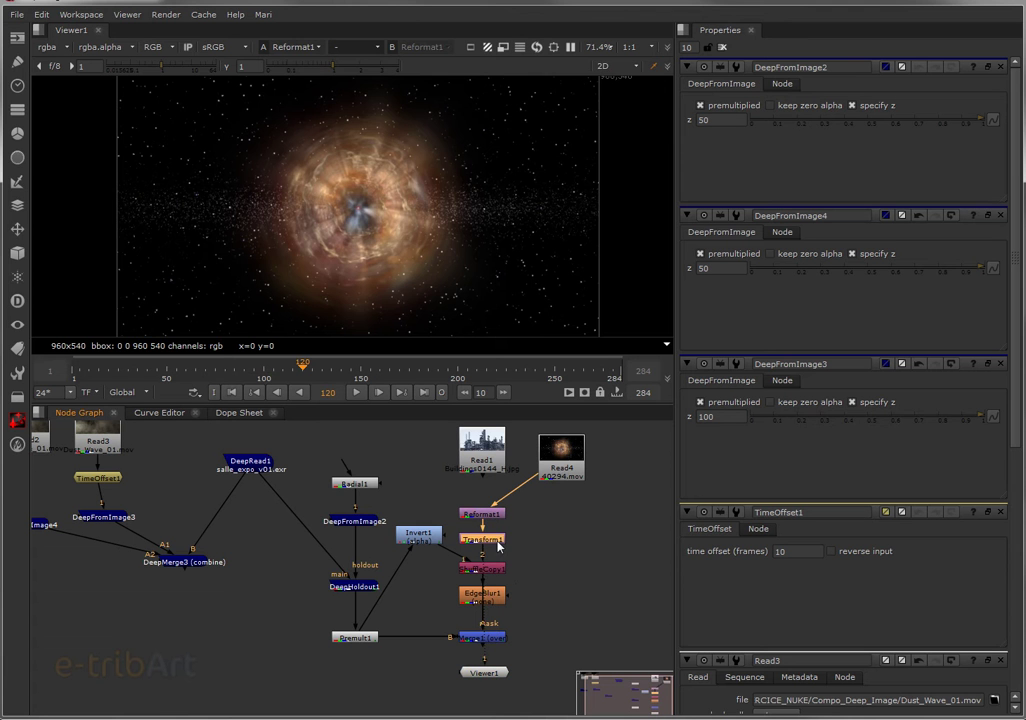
key(1)
click(489, 570)
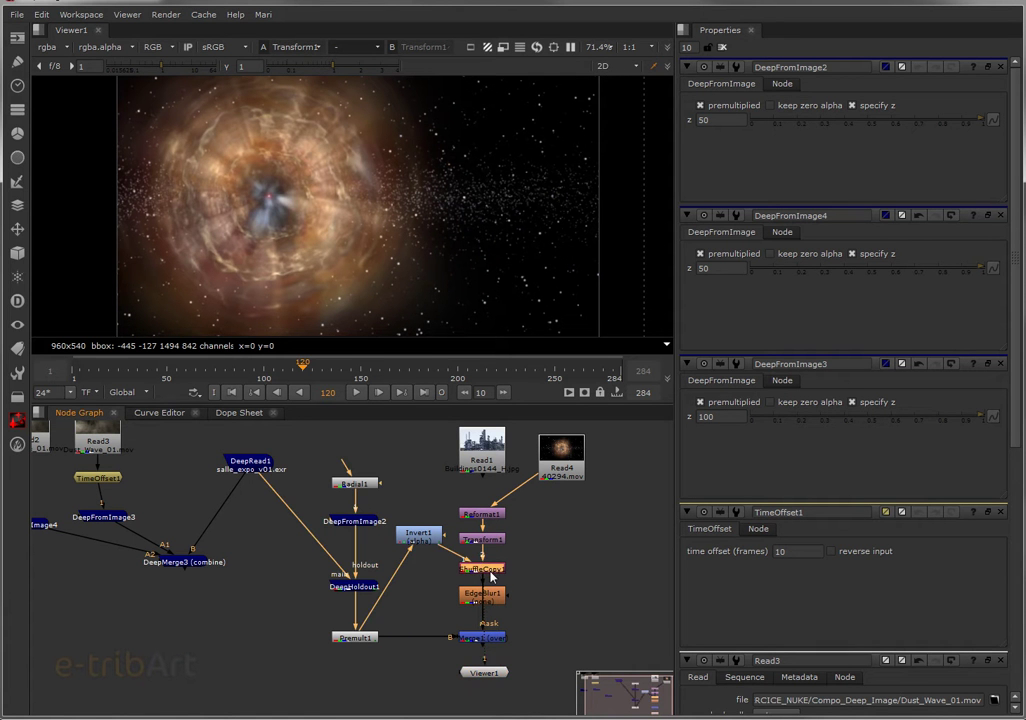
key(1)
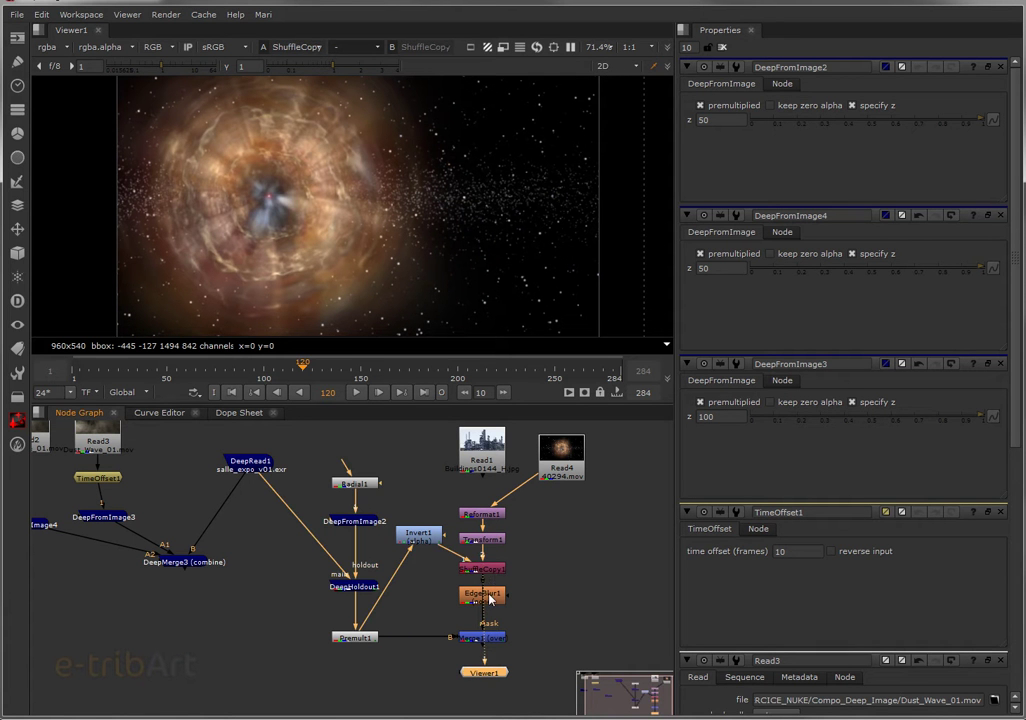
click(490, 597)
key(1)
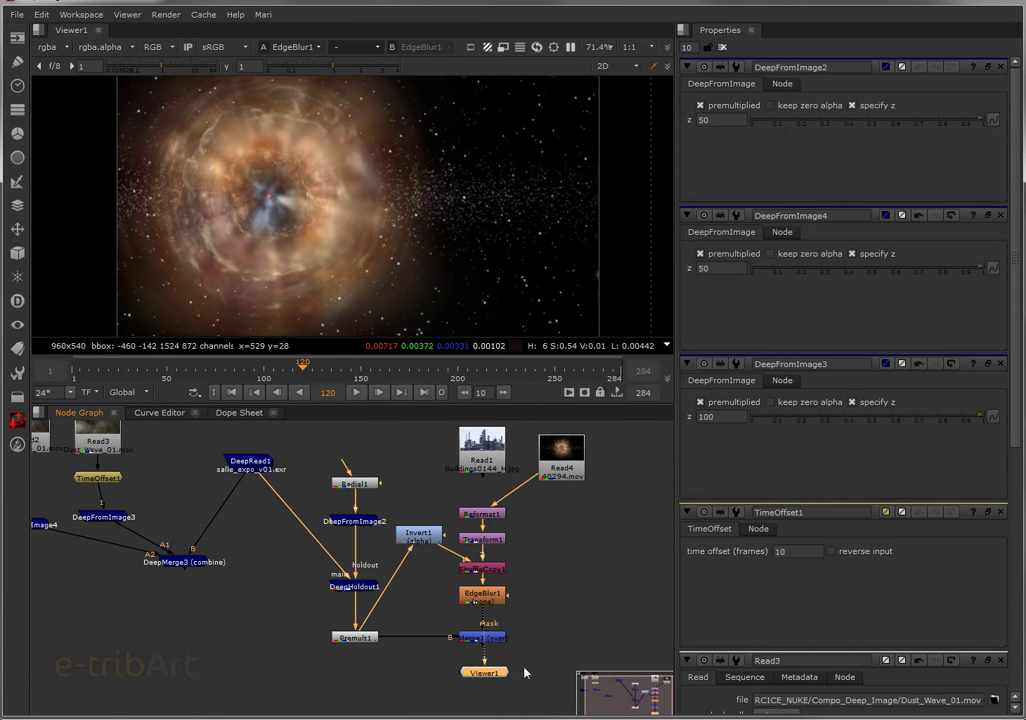
Step: Pull EdgeBlur1 out of the chain, connect Merge1's A input directly to ShuffleCopy1, and display Merge1
click(495, 638)
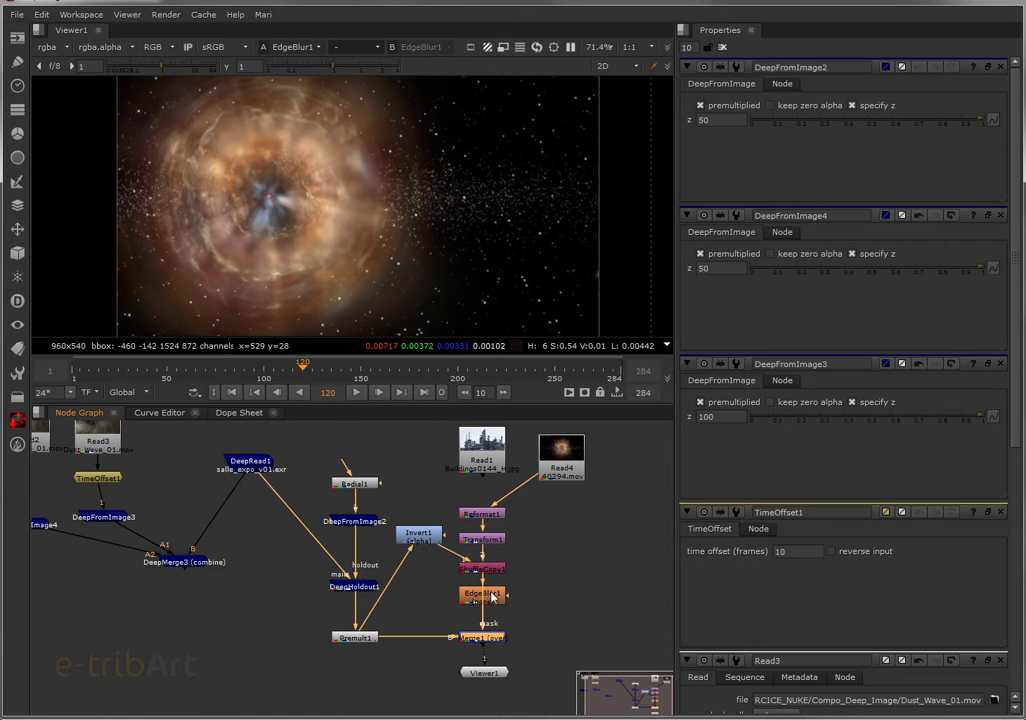
drag(495, 598, 530, 600)
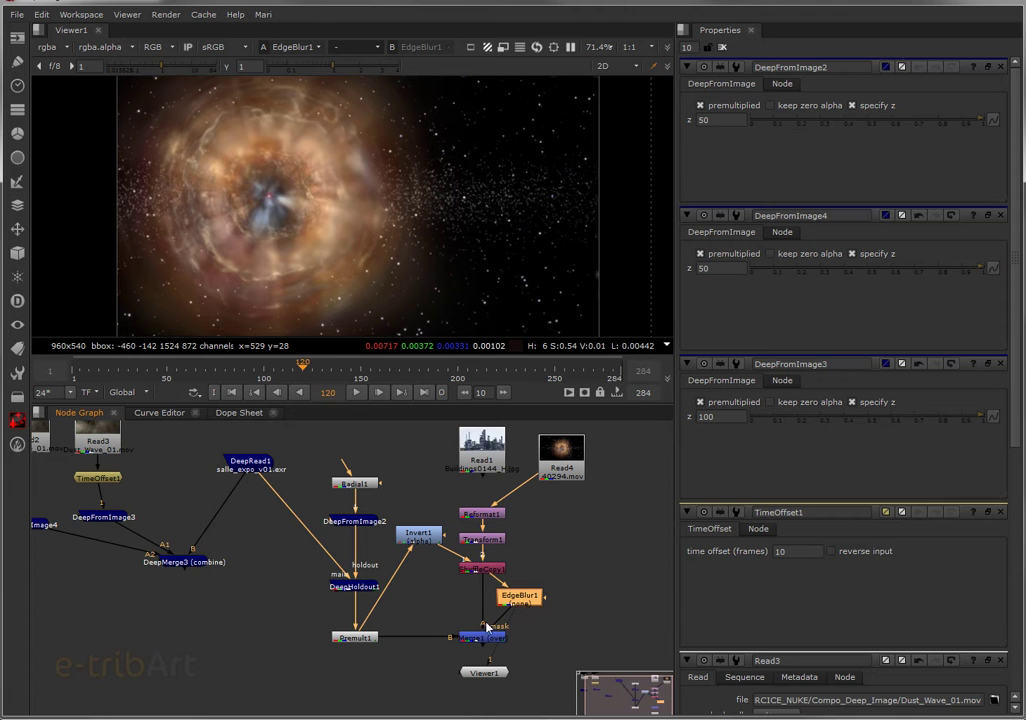
drag(486, 626, 485, 612)
drag(517, 598, 550, 600)
drag(480, 626, 482, 571)
click(483, 638)
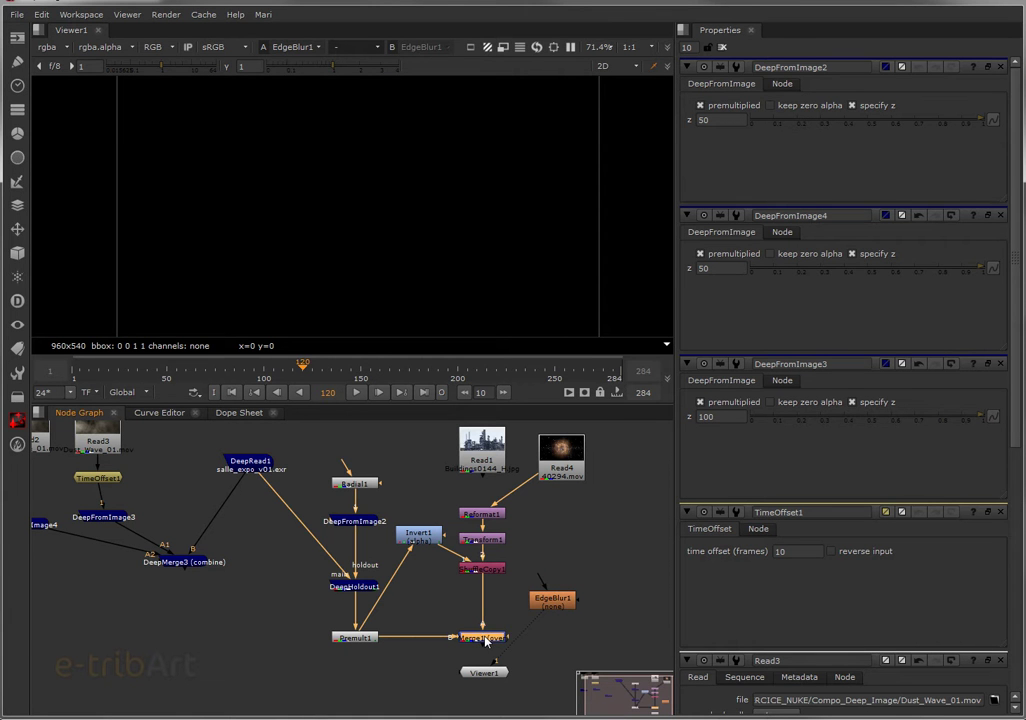
key(1)
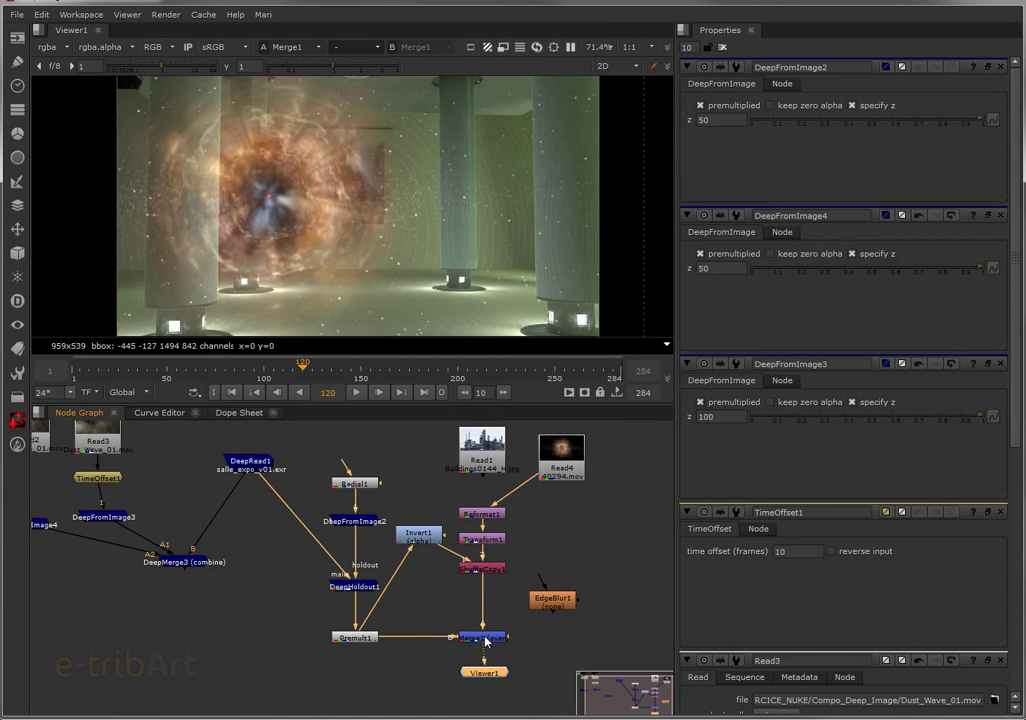
click(486, 640)
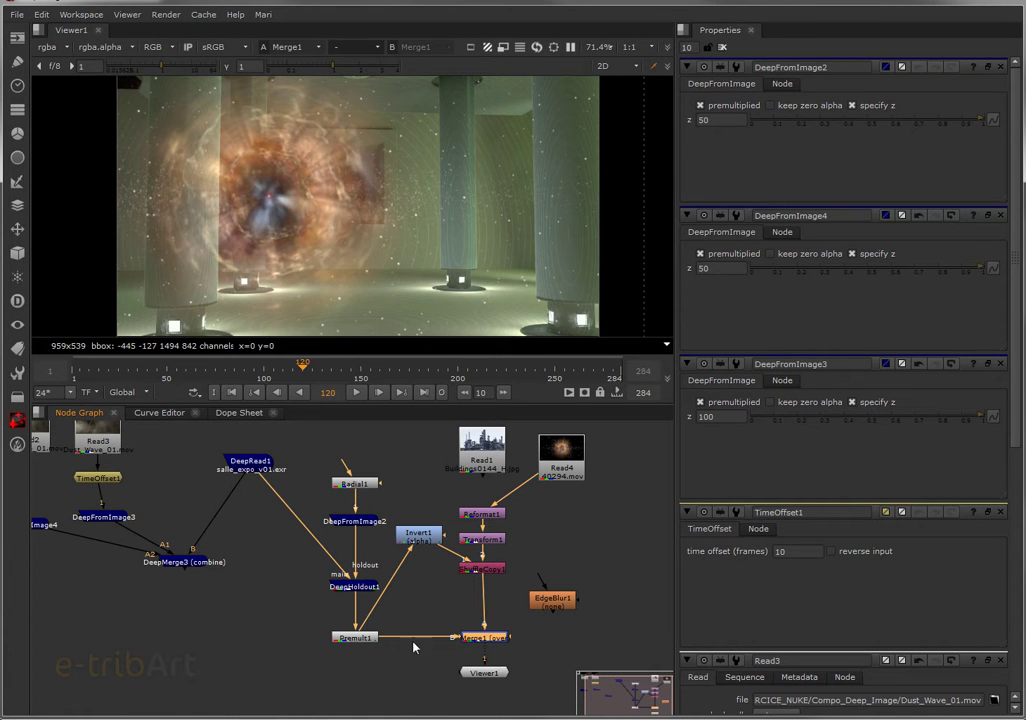
click(355, 638)
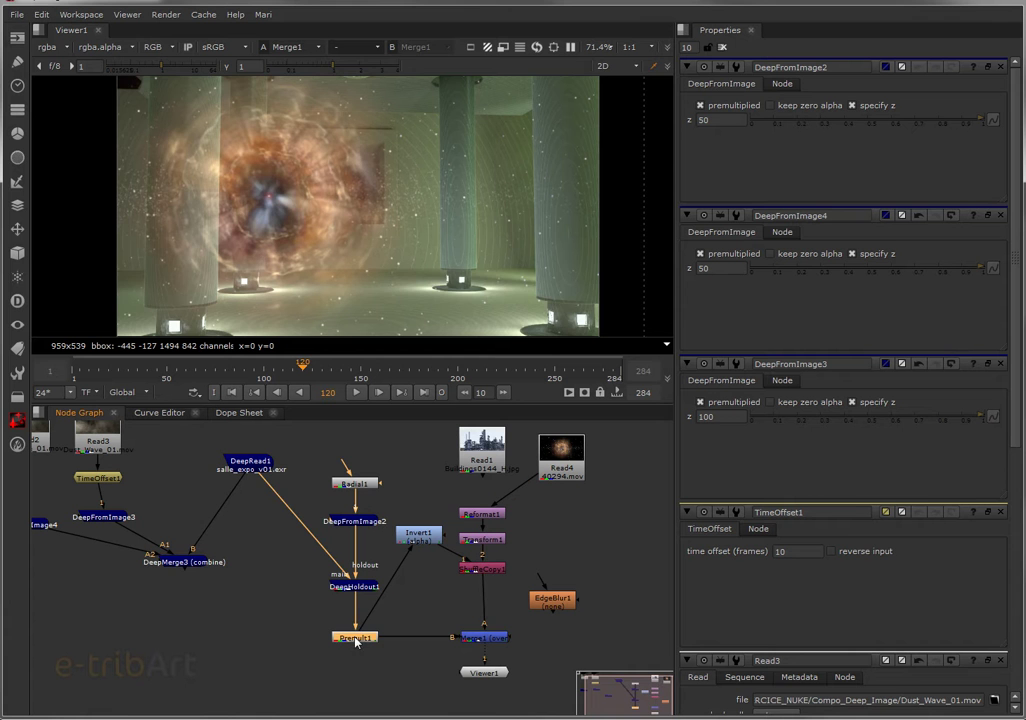
drag(484, 664, 490, 640)
click(487, 643)
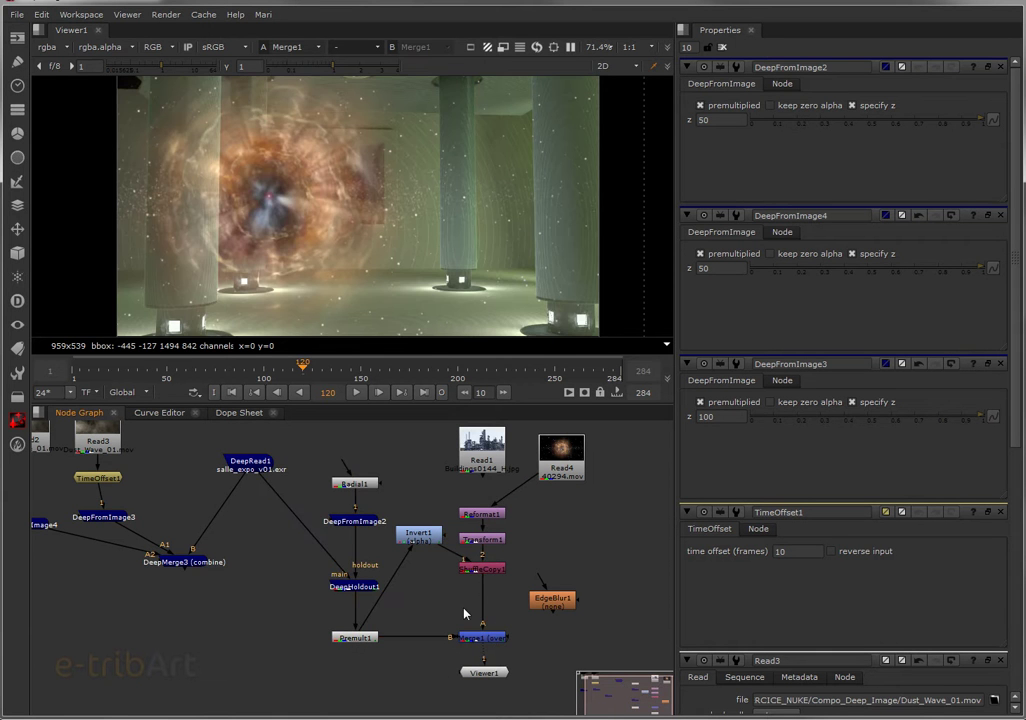
Step: Add a Premult node between ShuffleCopy1 and Merge1, placed just above Merge1
key(Tab)
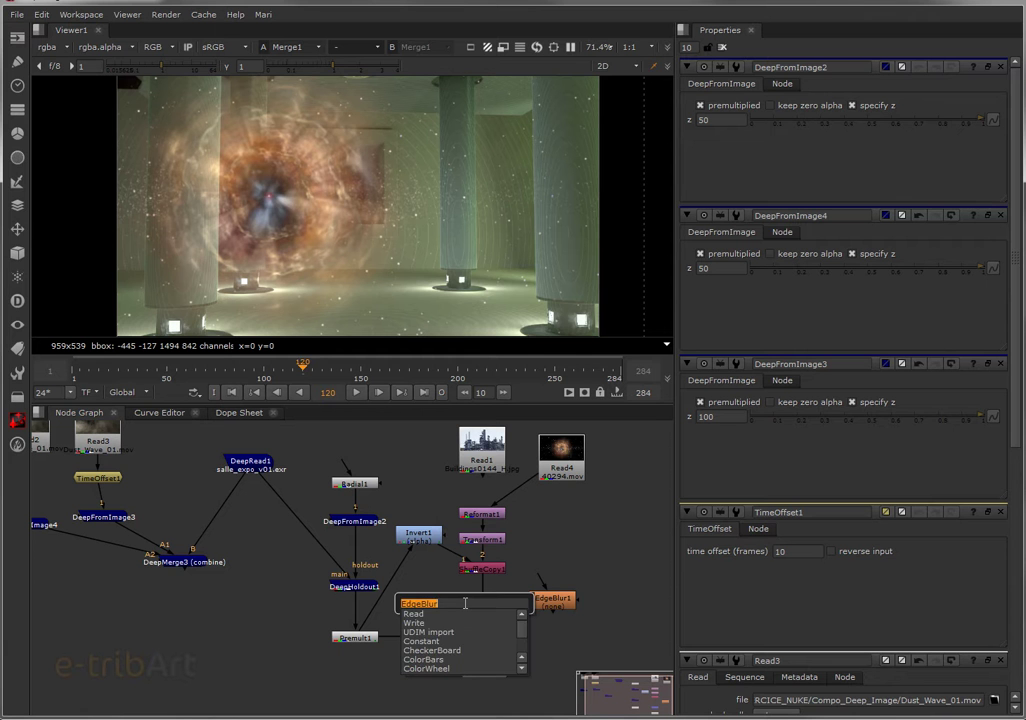
text(prem)
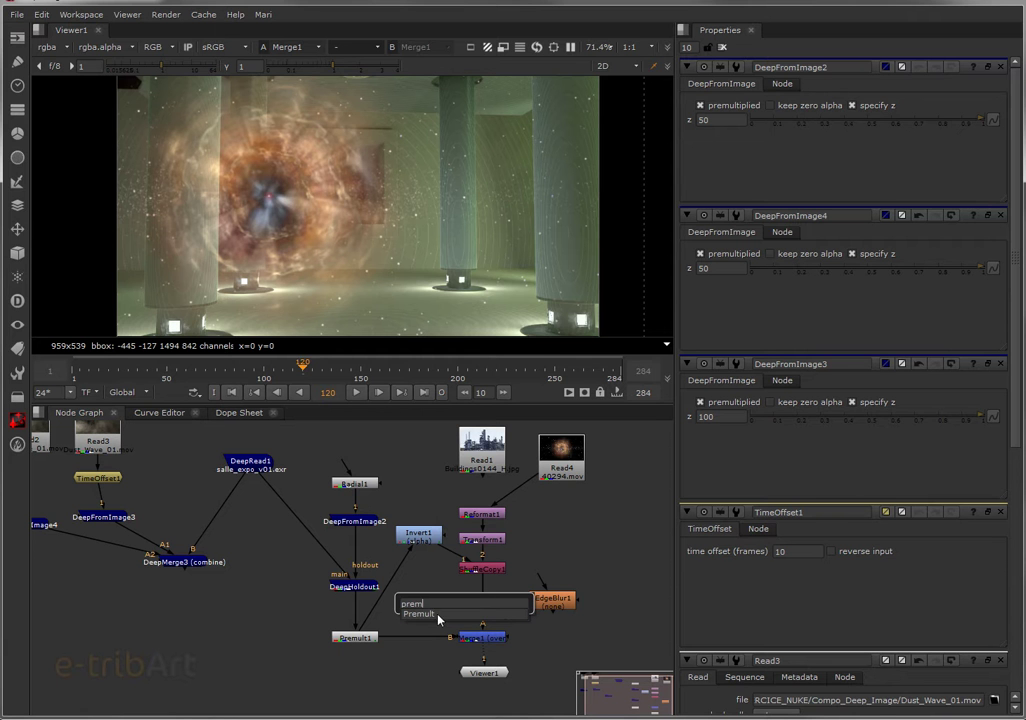
key(Return)
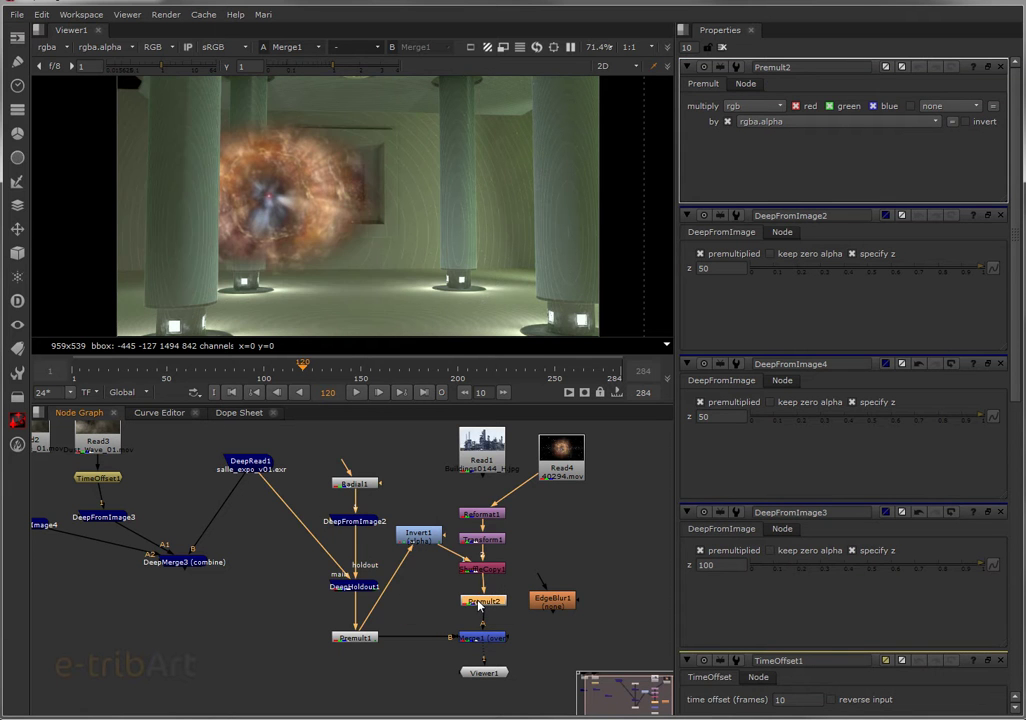
drag(480, 601, 476, 615)
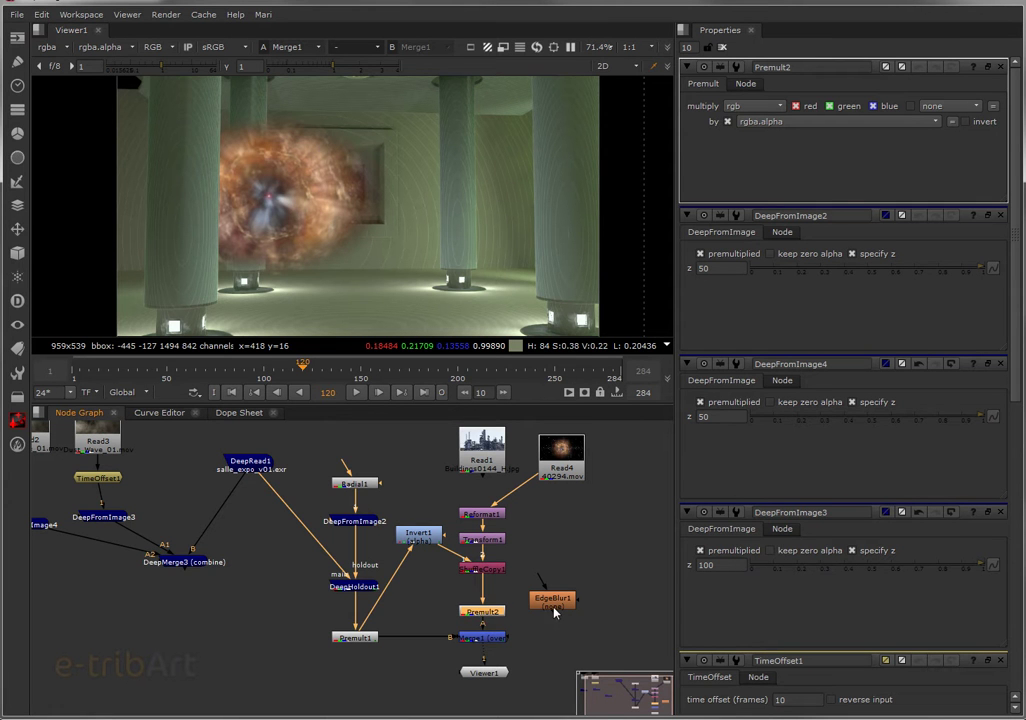
Step: Insert EdgeBlur1 between ShuffleCopy1 and Premult2, and reduce its blur size to 3.4
drag(556, 607, 483, 597)
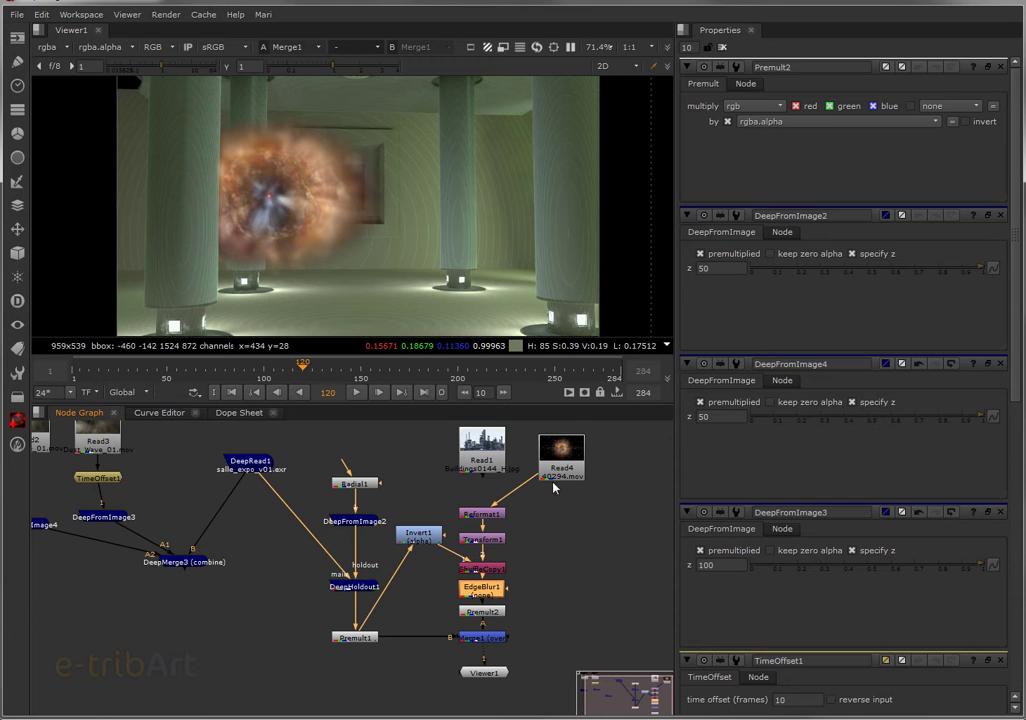
key(Return)
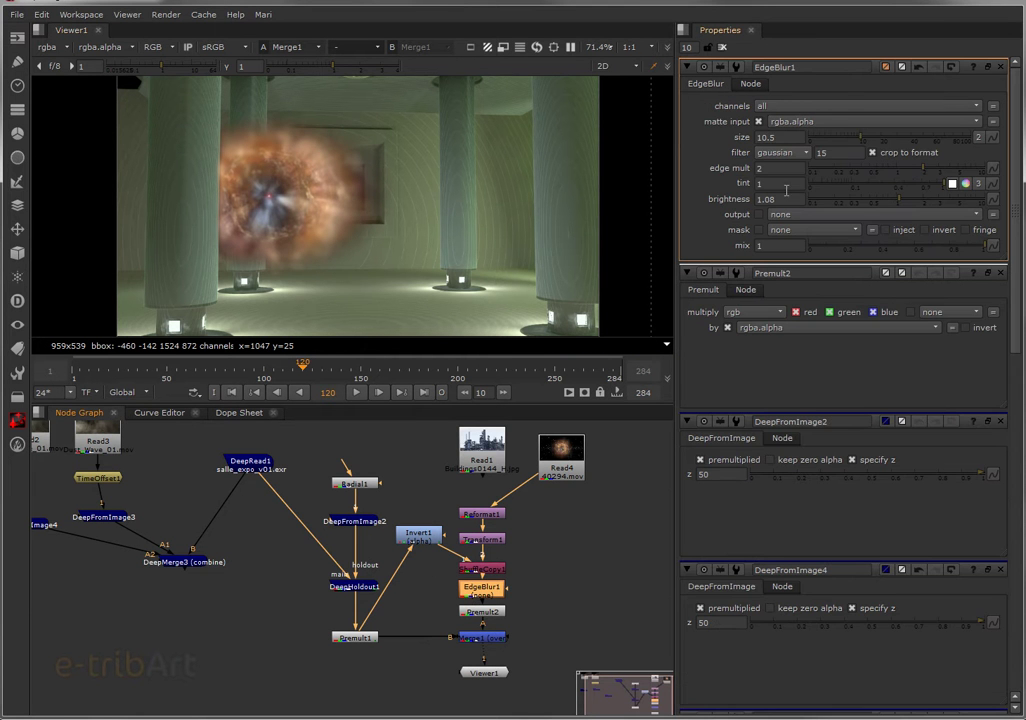
mouse_move(843, 137)
mouse_down()
mouse_move(850, 145)
mouse_move(838, 146)
mouse_up()
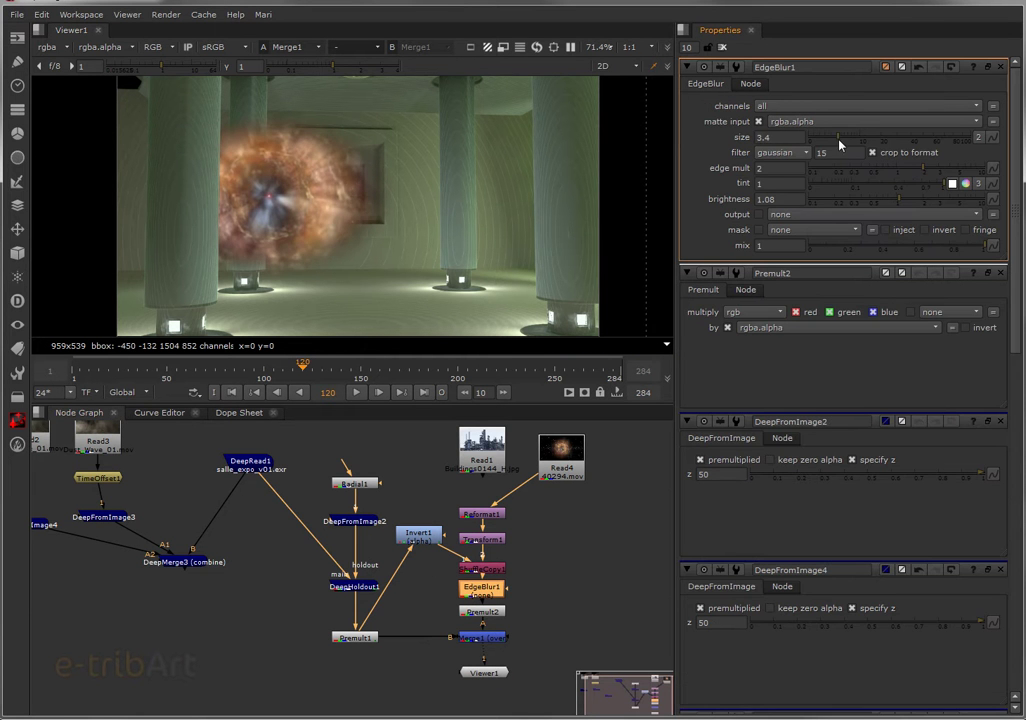
Step: Play back the merged composite and stop at frame 207
click(226, 382)
click(358, 394)
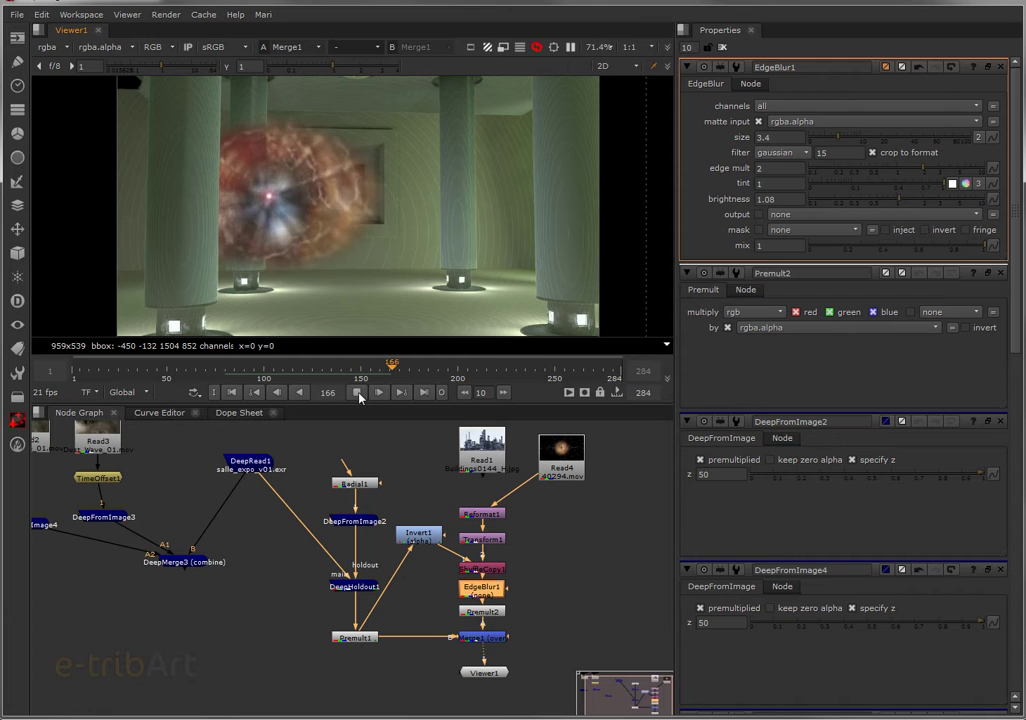
click(358, 394)
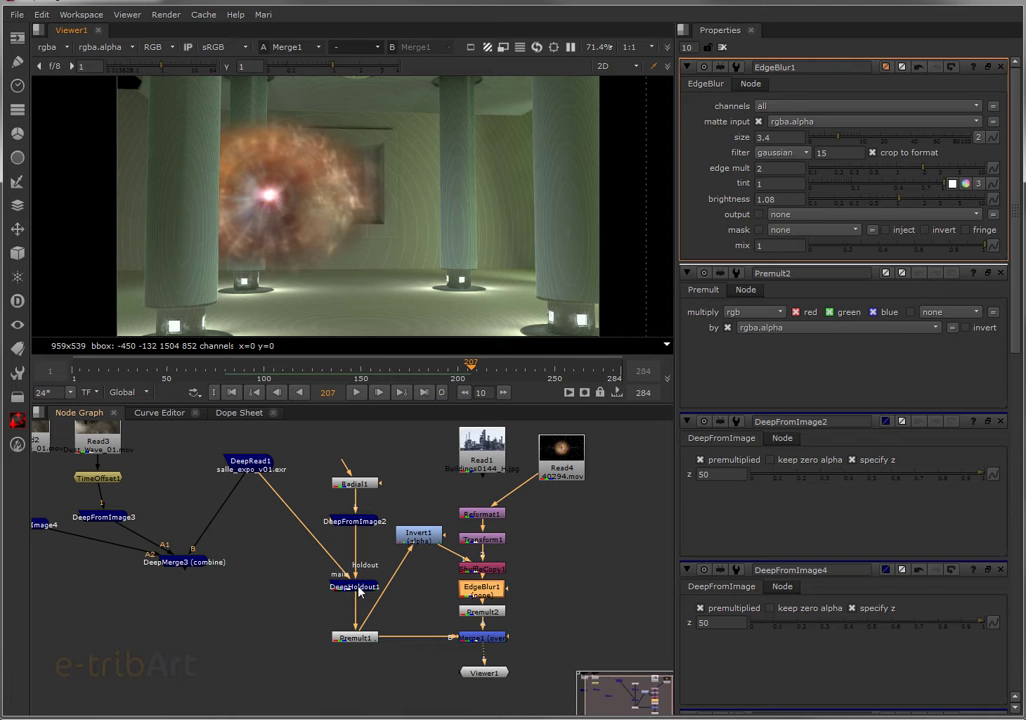
Step: Nudge Radial1 and DeepFromImage2 slightly upward in the node graph, and clear the selection
click(362, 482)
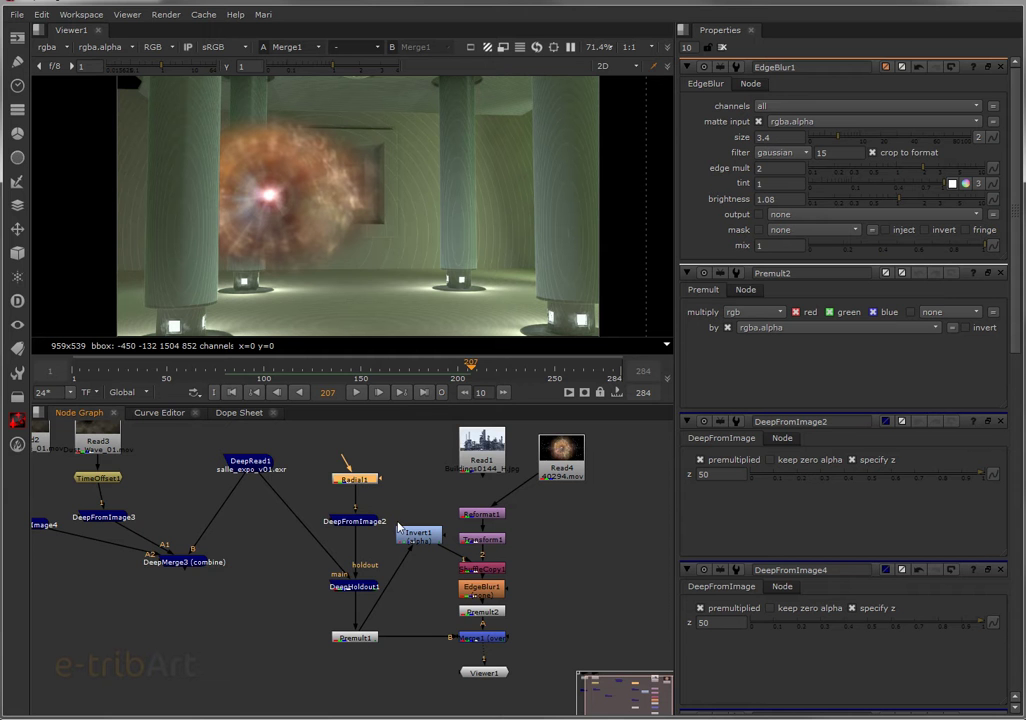
mouse_move(392, 520)
middle_down()
mouse_move(416, 538)
mouse_move(405, 511)
middle_up()
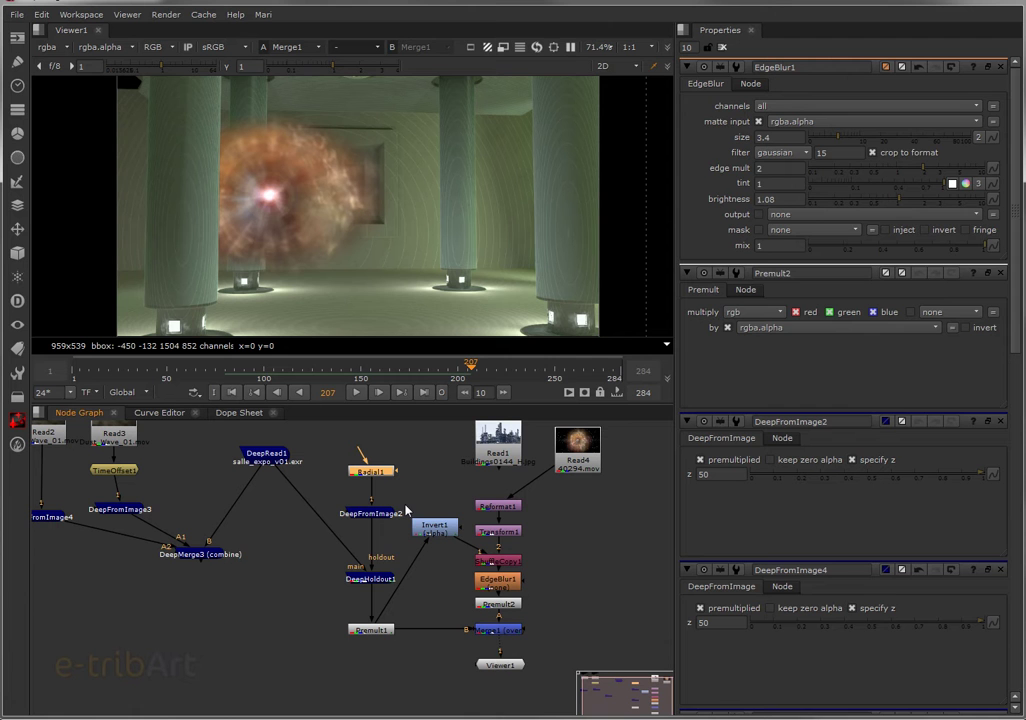
drag(373, 514, 373, 506)
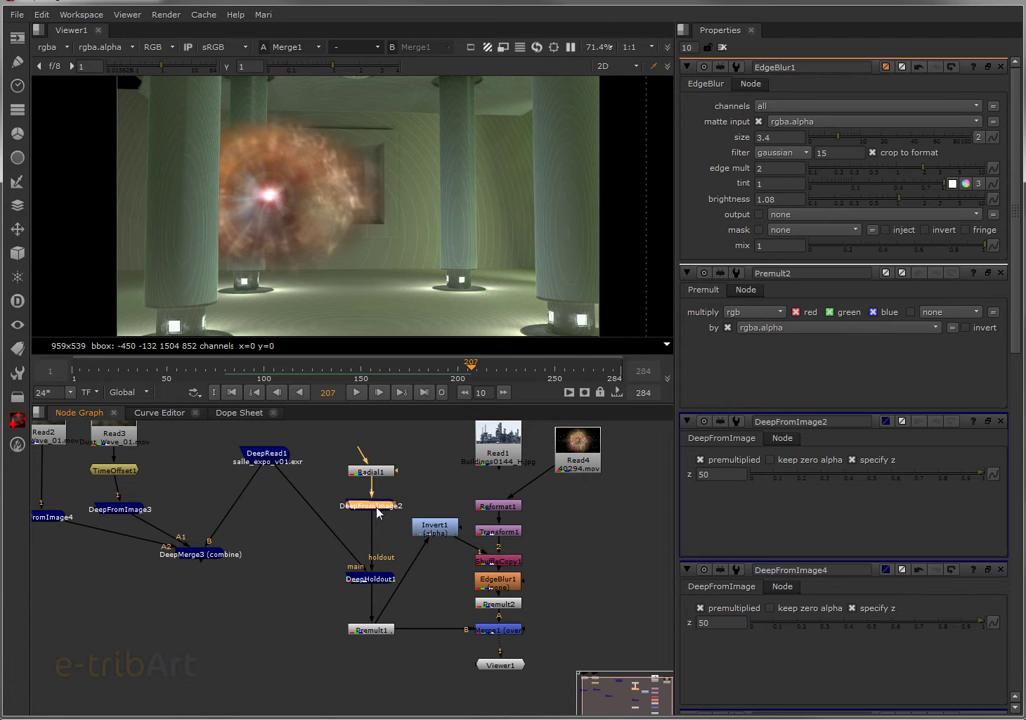
click(424, 490)
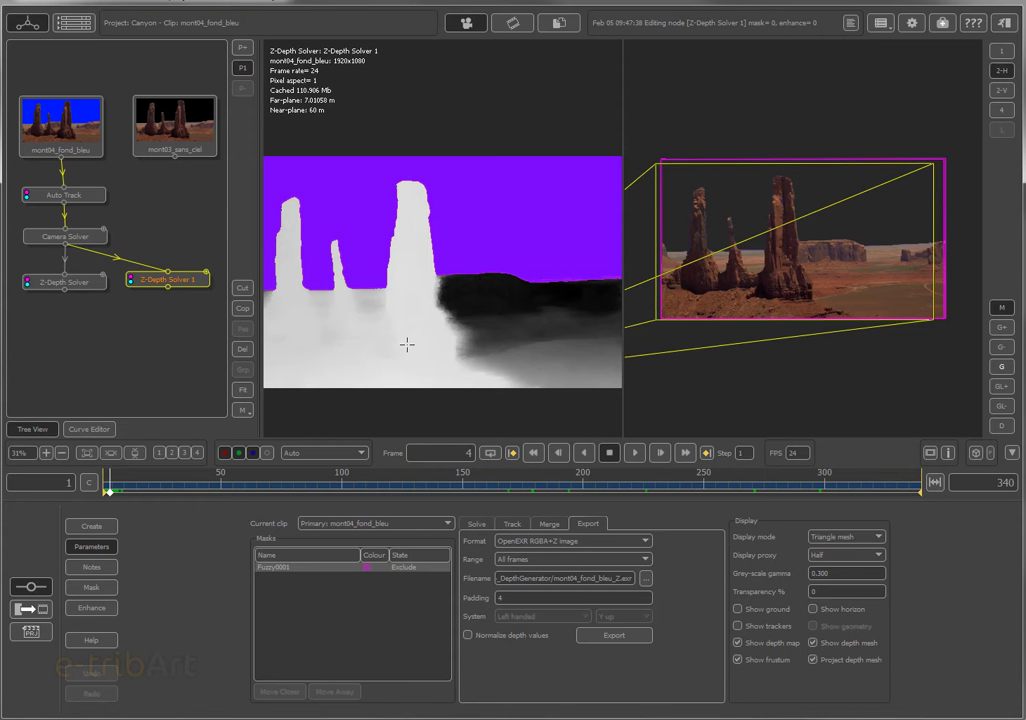
Step: Switch to the depth-solving program with the Canyon project and select the mont03_sans_ciel clip node
click(160, 128)
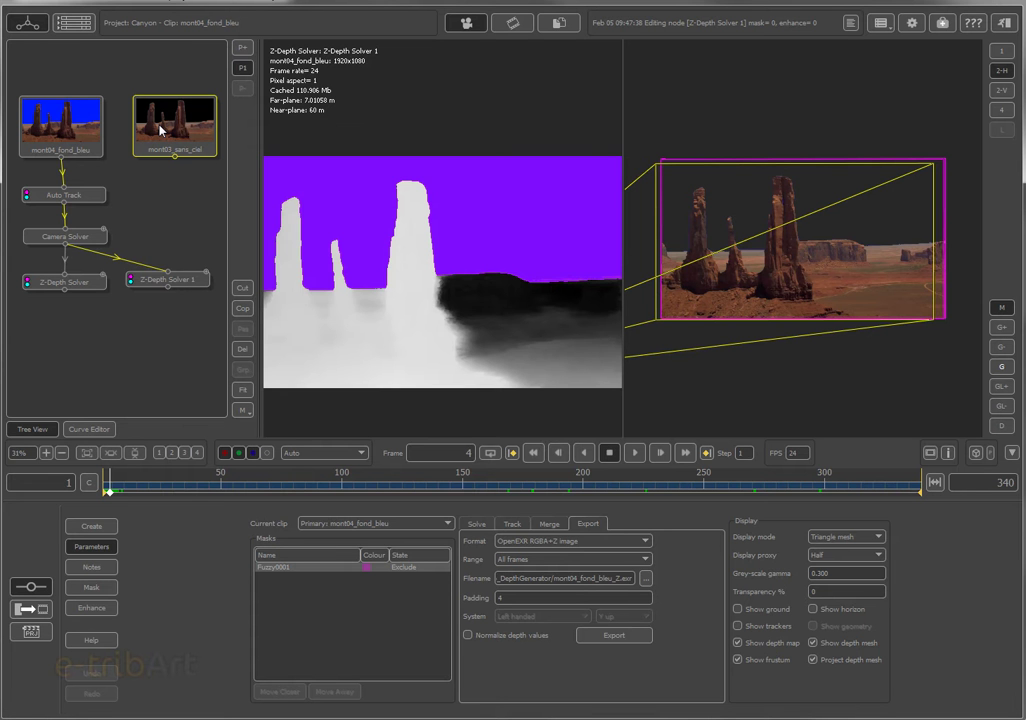
Step: View the mont03_sans_ciel clip in a single viewport and scrub through its footage, stopping at frame 31
click(162, 128)
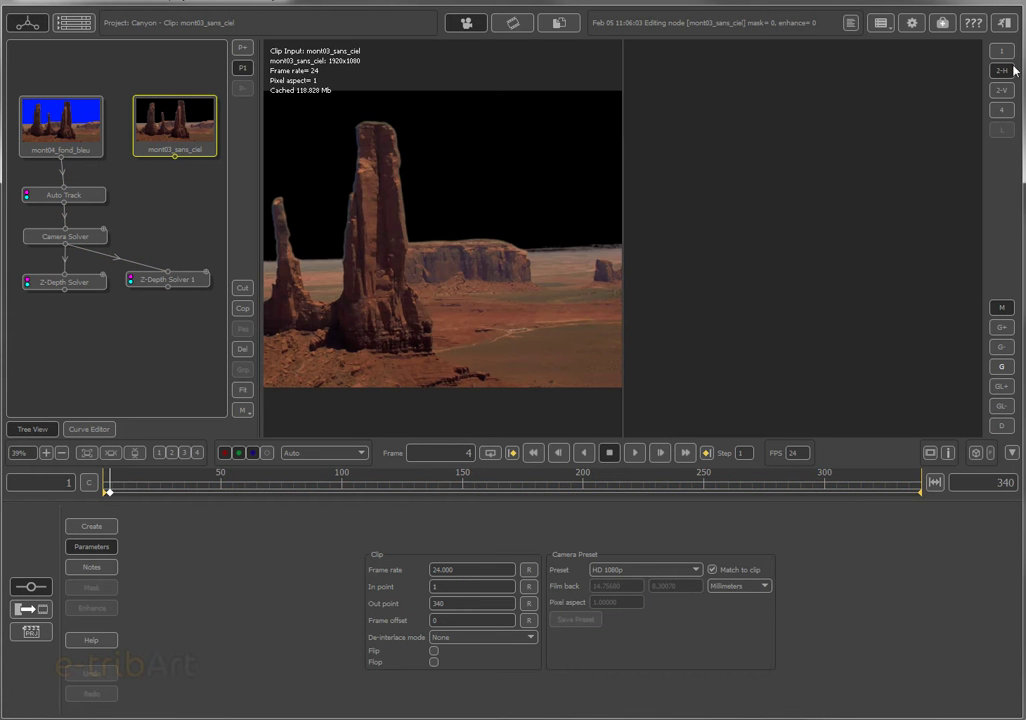
click(1001, 50)
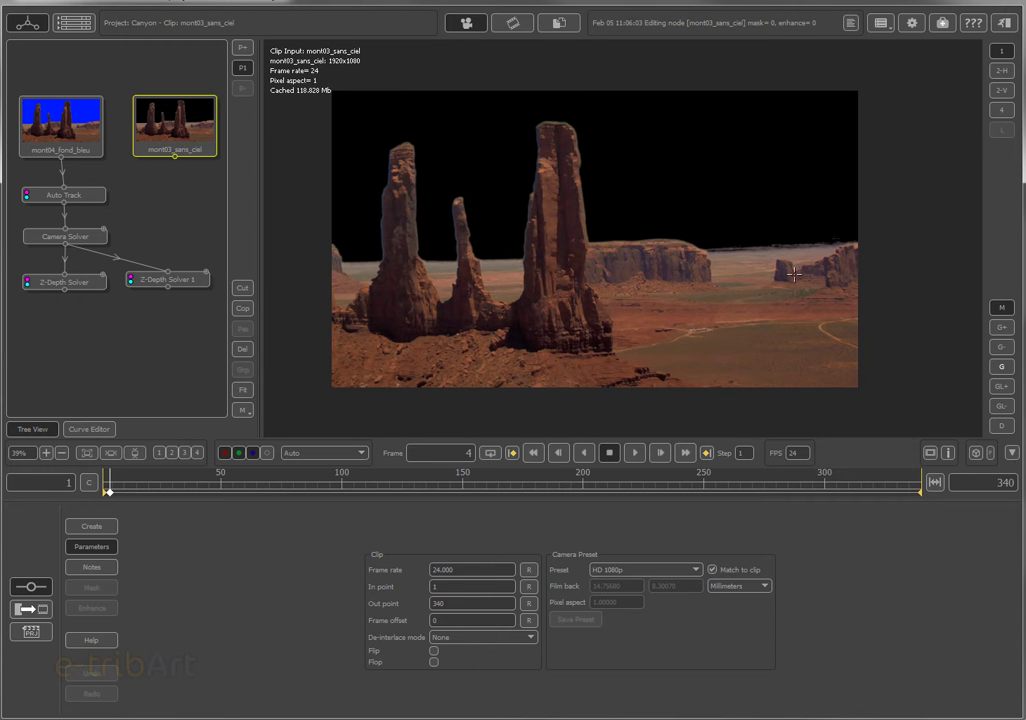
drag(201, 484, 443, 479)
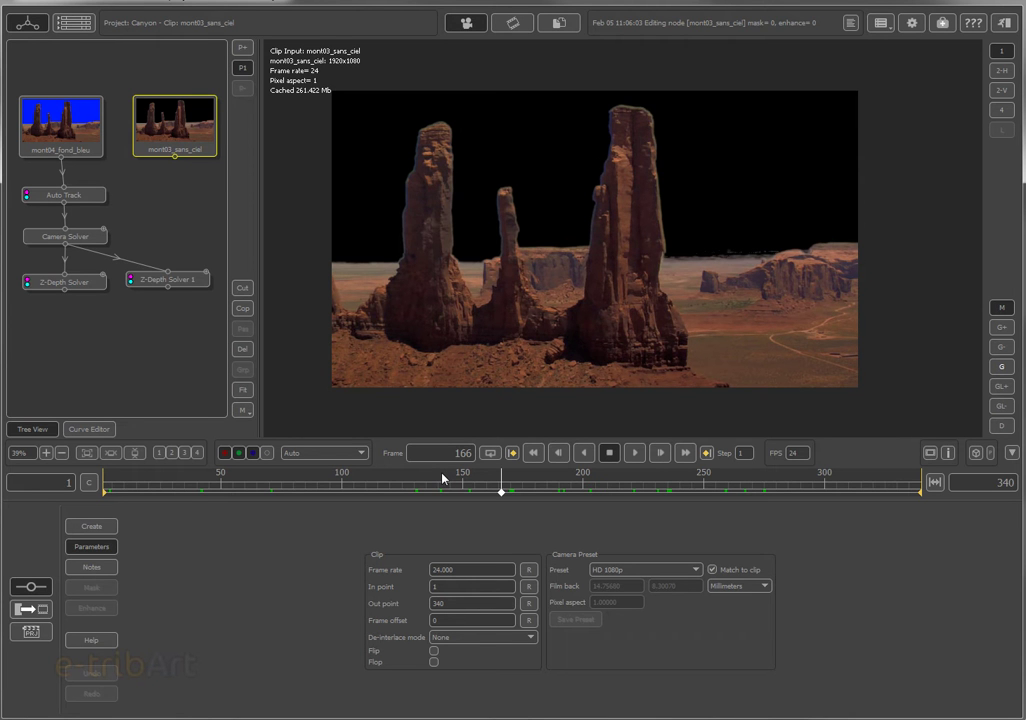
drag(234, 480, 174, 491)
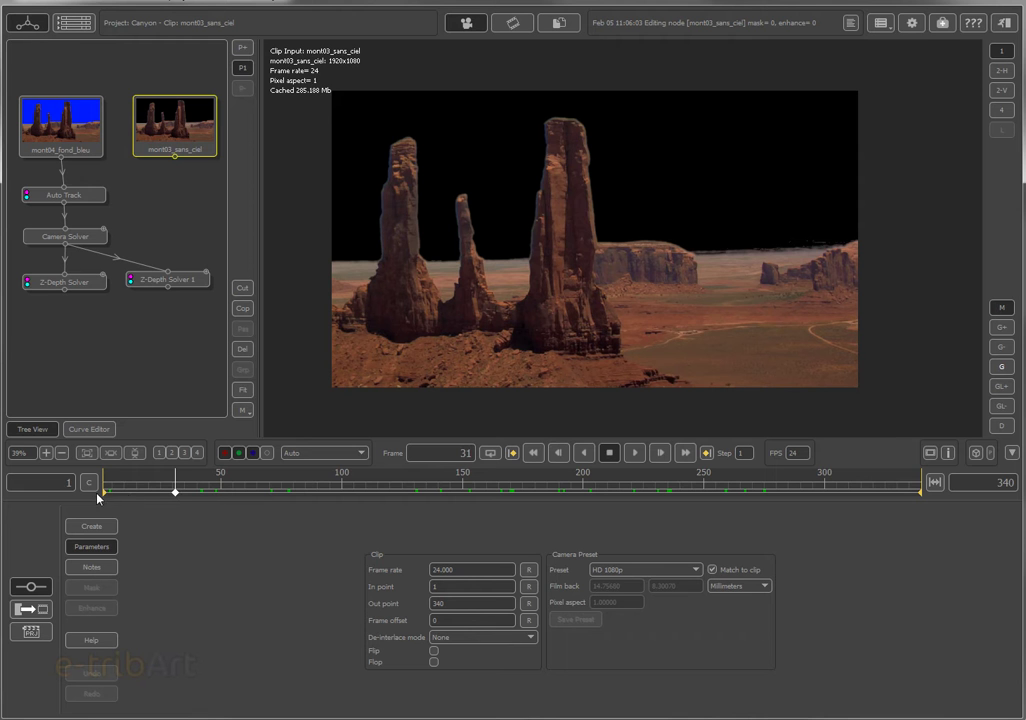
Step: View the mont04_fond_bleu clip, then open the Camera Solver node to inspect its solved tracking points and ground grid
click(86, 146)
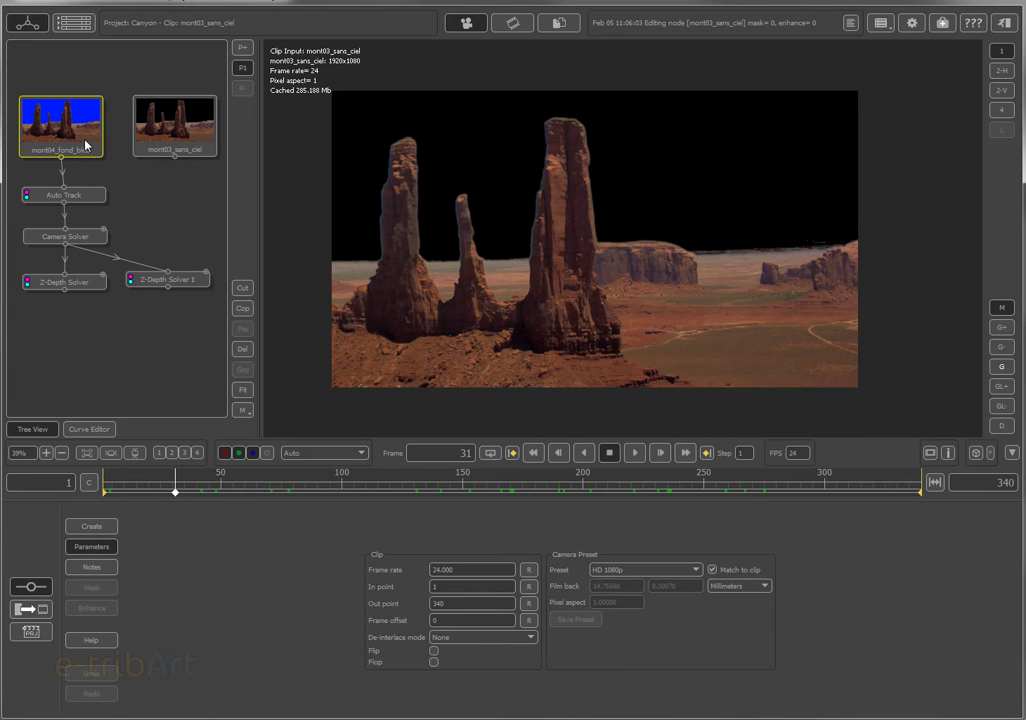
double_click(86, 146)
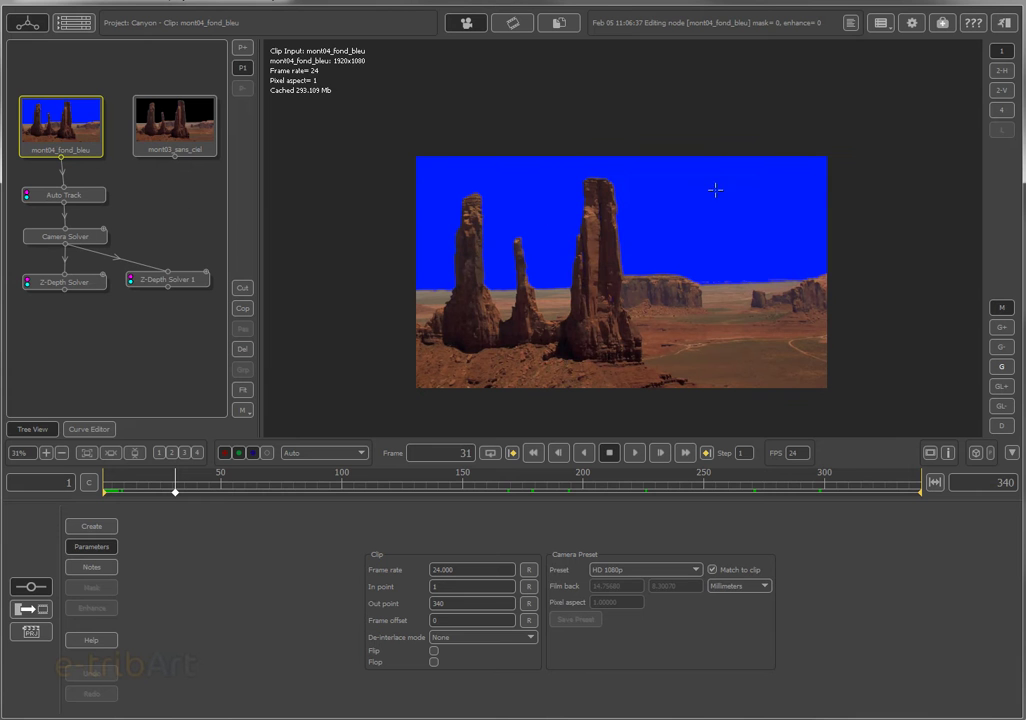
click(78, 196)
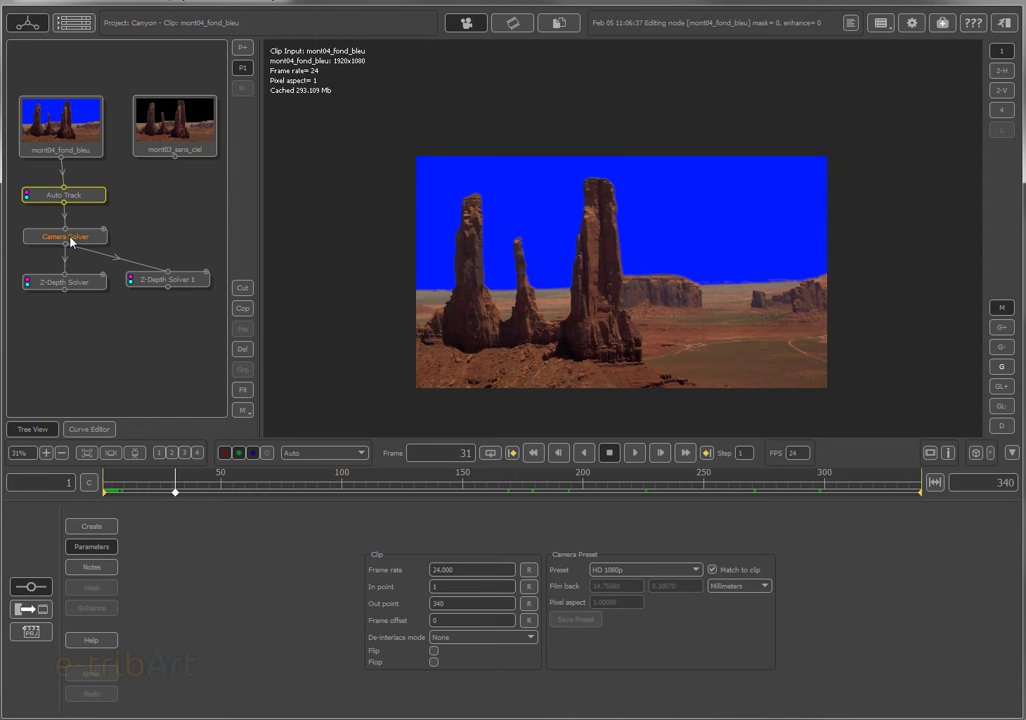
click(149, 287)
click(80, 241)
double_click(80, 238)
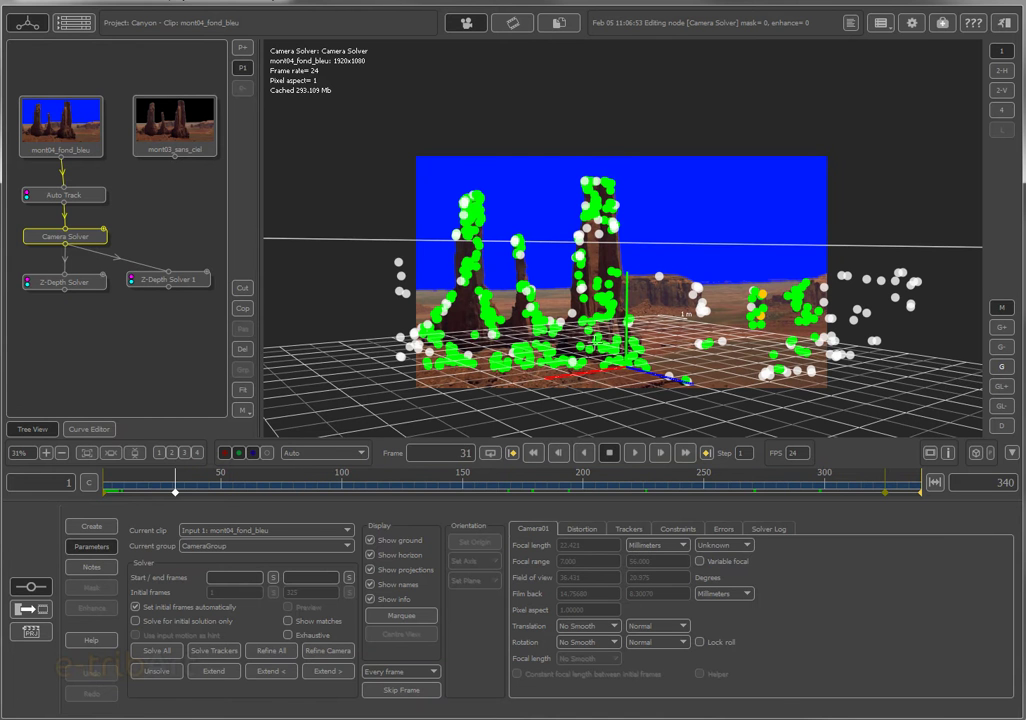
Step: Open Z-Depth Solver 1 in a side-by-side view and inspect its depth map and projected 3D depth mesh from different angles
click(153, 284)
double_click(153, 284)
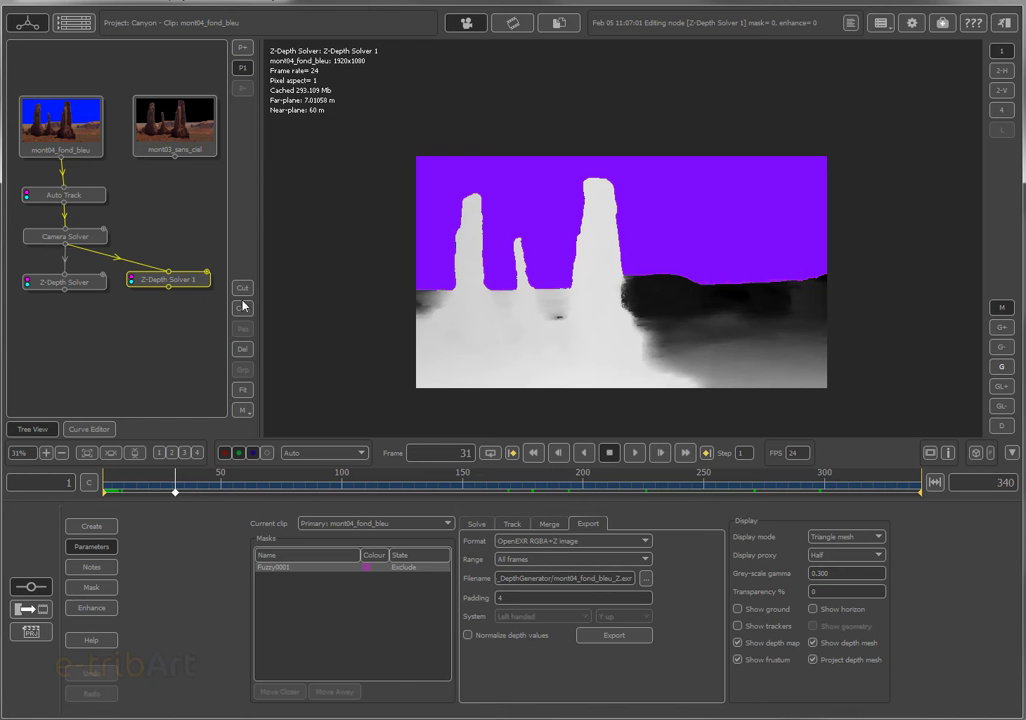
click(1001, 70)
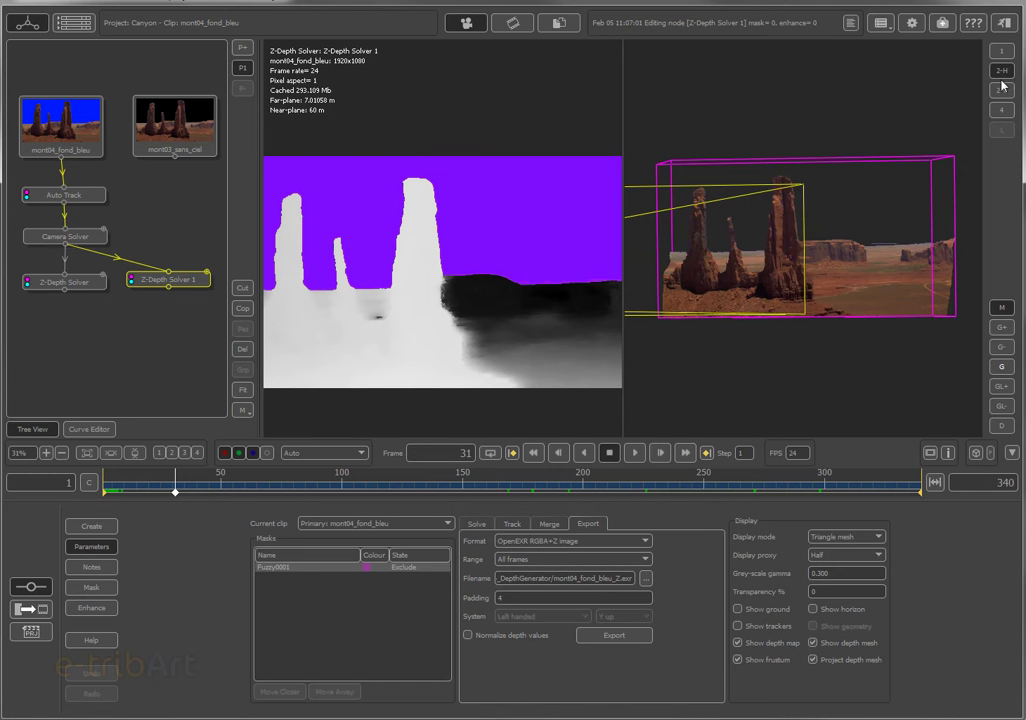
middle_drag(822, 284, 834, 258)
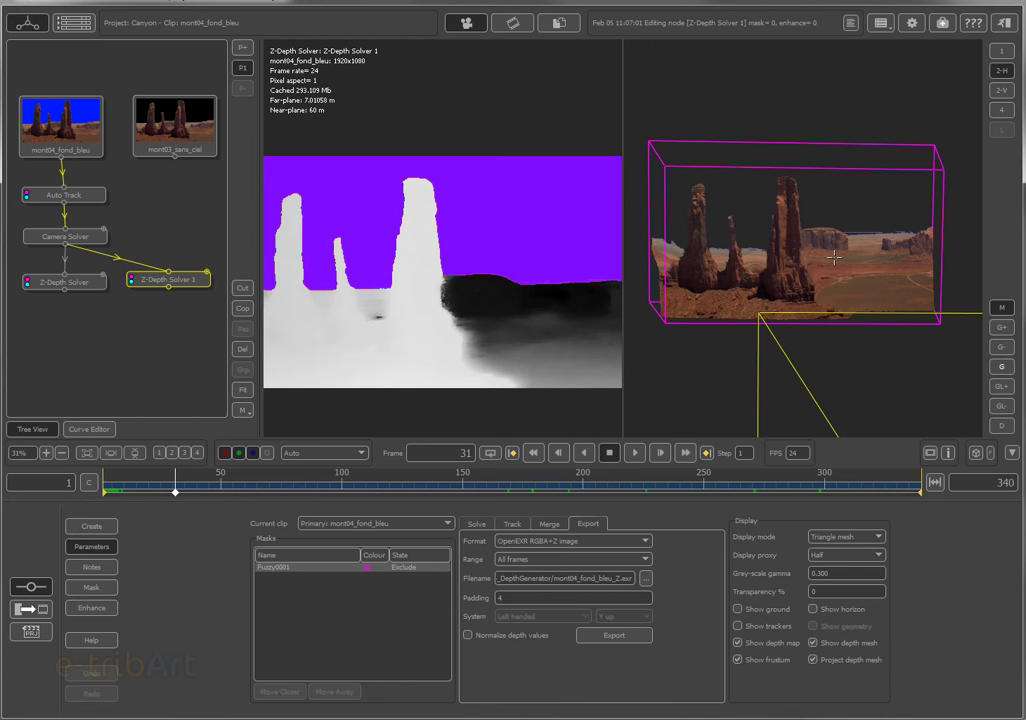
mouse_move(839, 246)
middle_down()
mouse_move(728, 247)
mouse_move(847, 236)
mouse_move(810, 254)
mouse_move(828, 262)
mouse_move(837, 250)
middle_up()
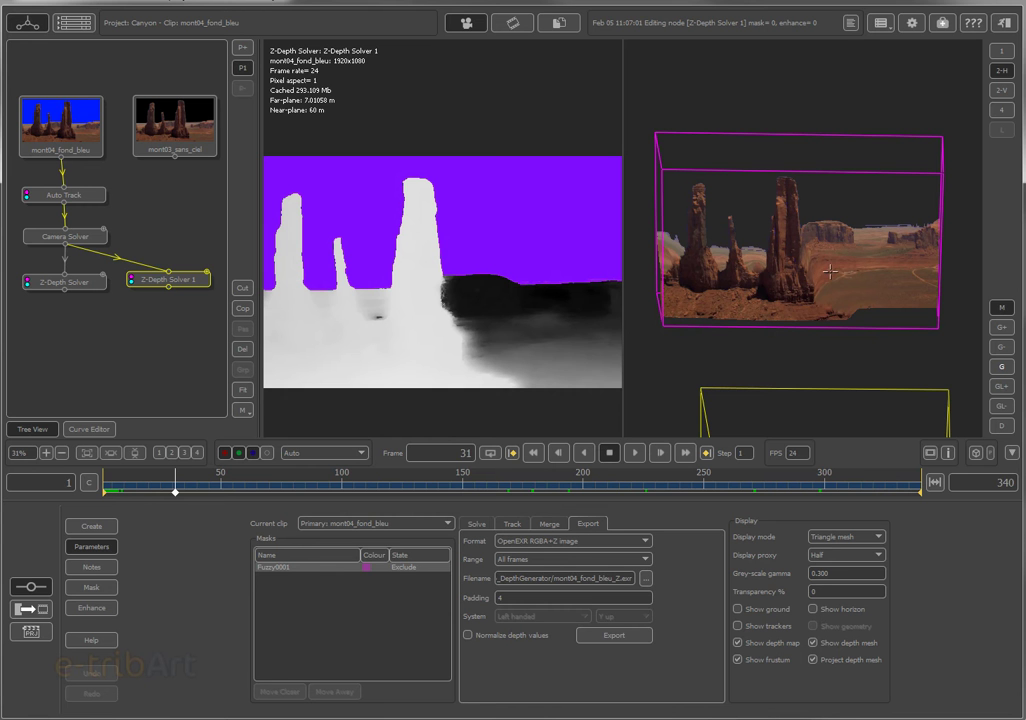
mouse_move(828, 280)
mouse_down()
mouse_move(805, 272)
mouse_move(818, 274)
mouse_up()
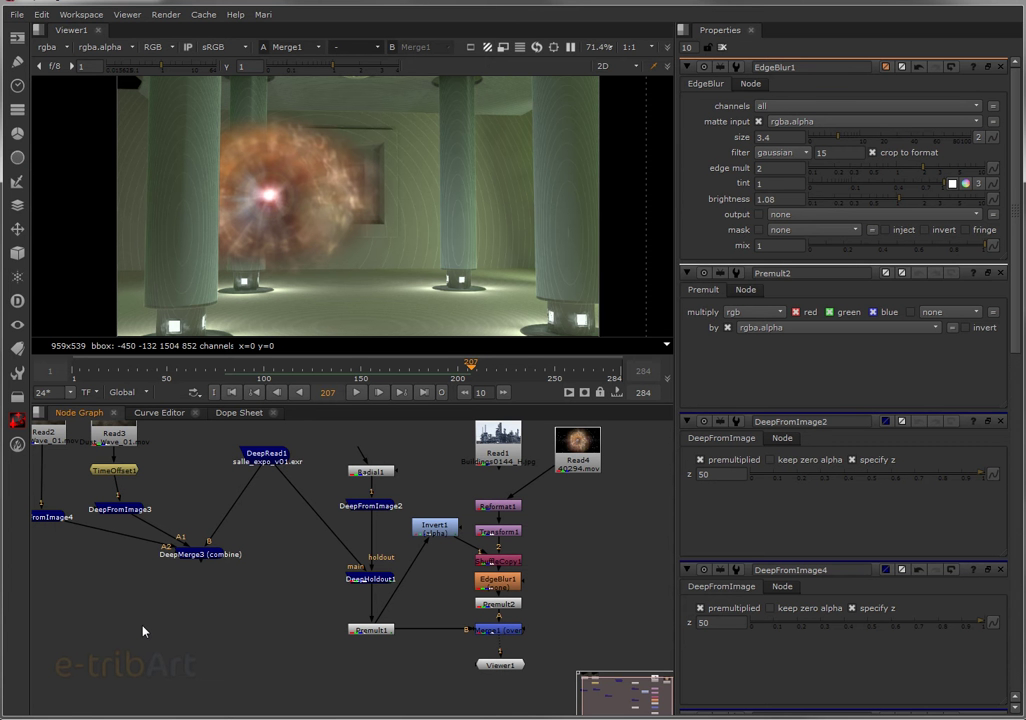
Step: Switch back to Nuke and play the merged explosion composite from frame 207
click(360, 392)
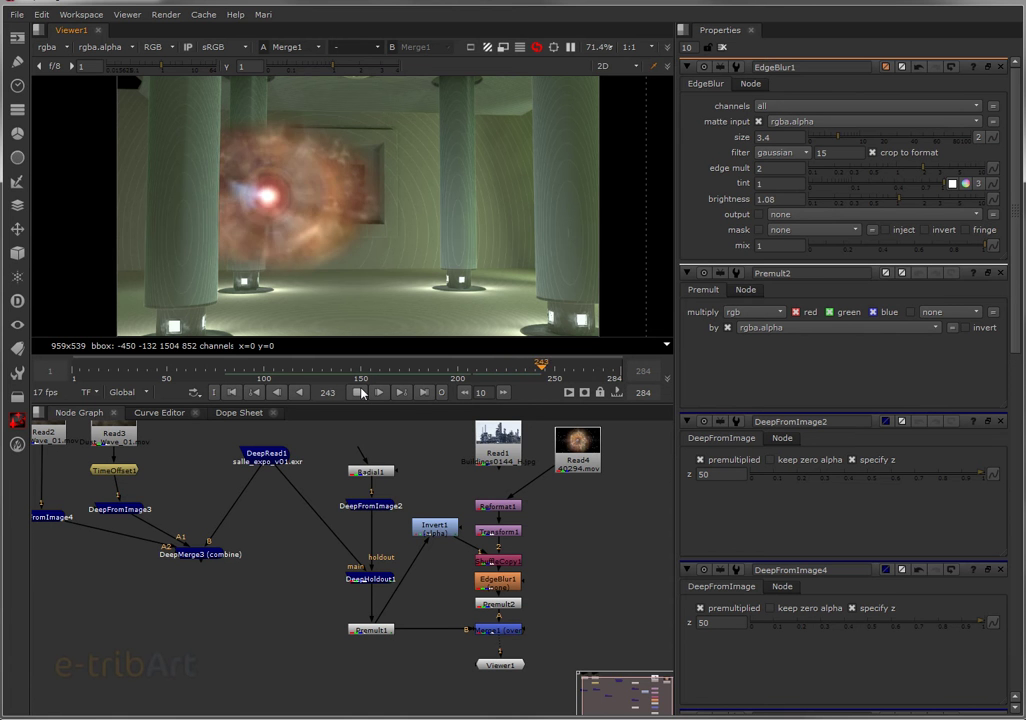